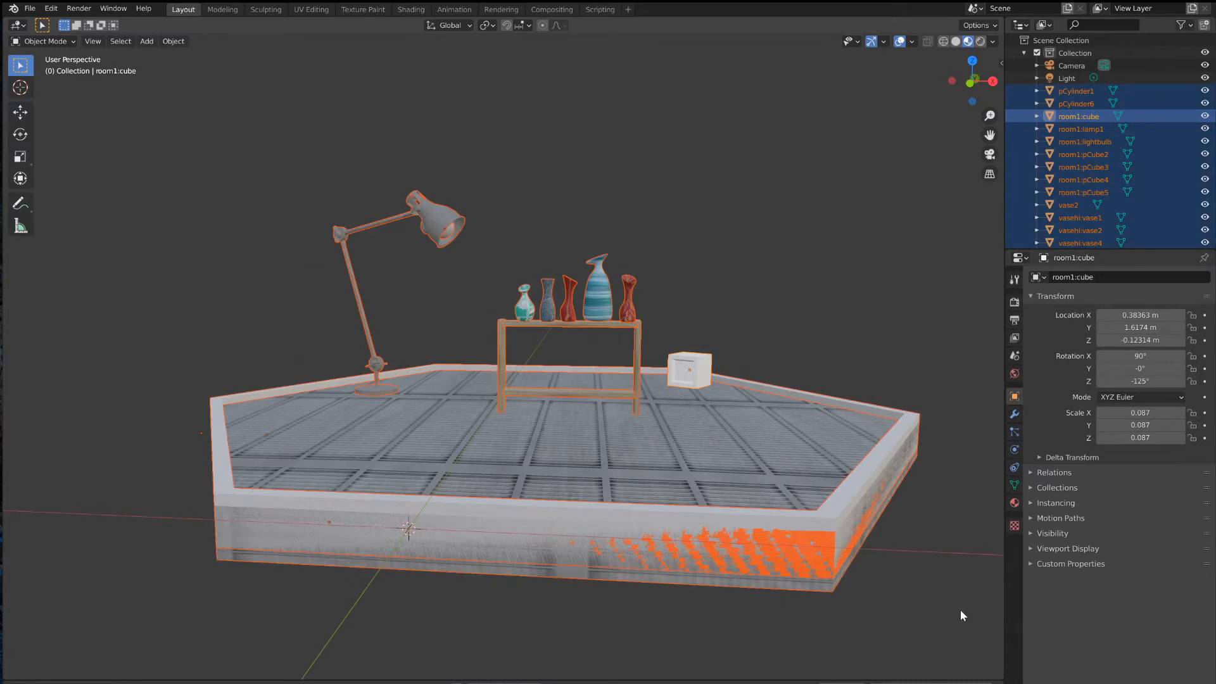
Step: Export the selected room objects to the Documents folder as roompb1.fbx, limiting the export to selected objects
click(29, 9)
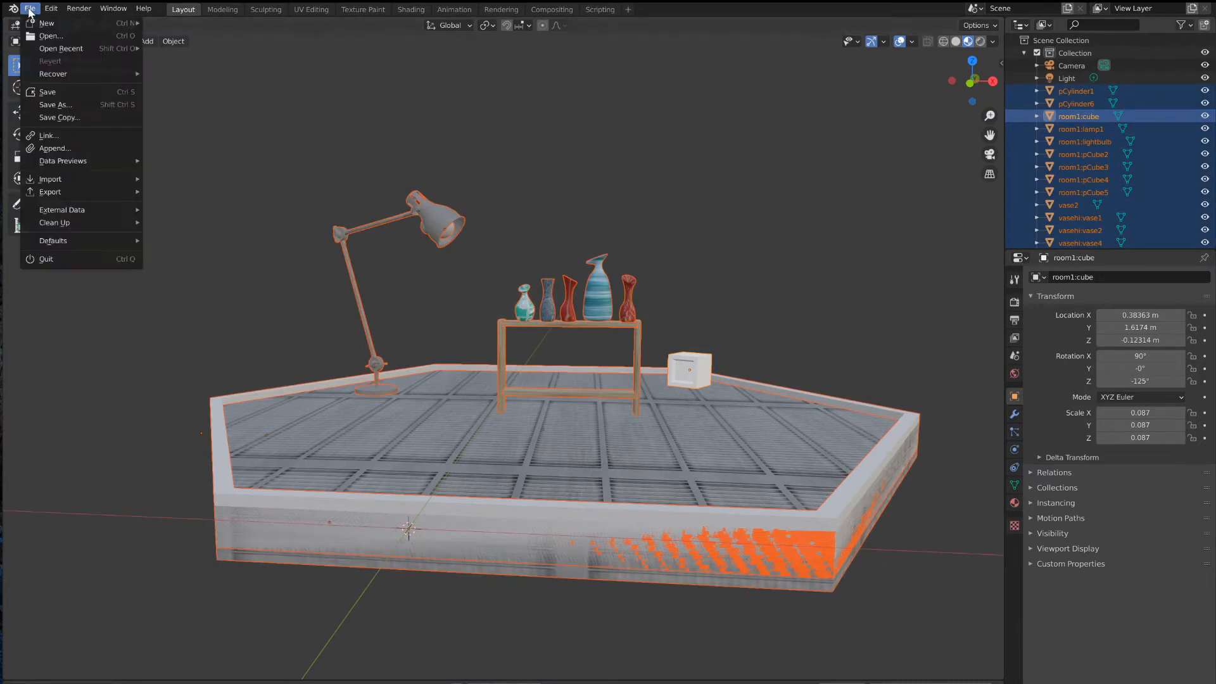
mouse_move(63, 191)
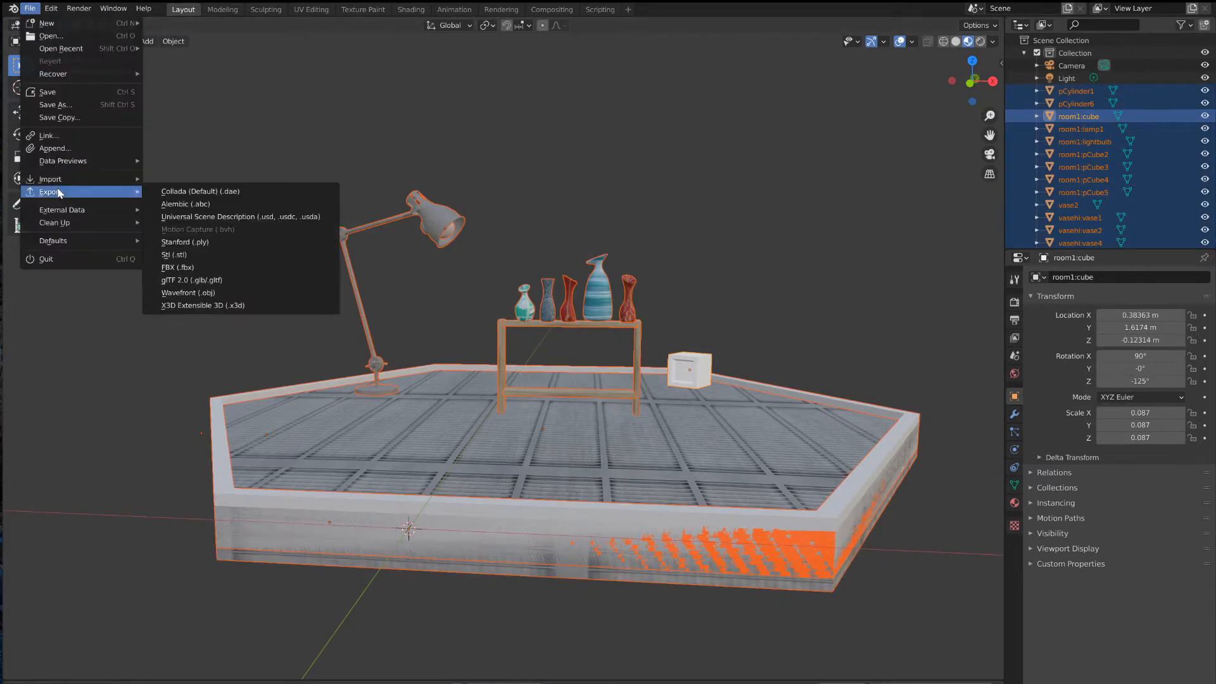
click(189, 271)
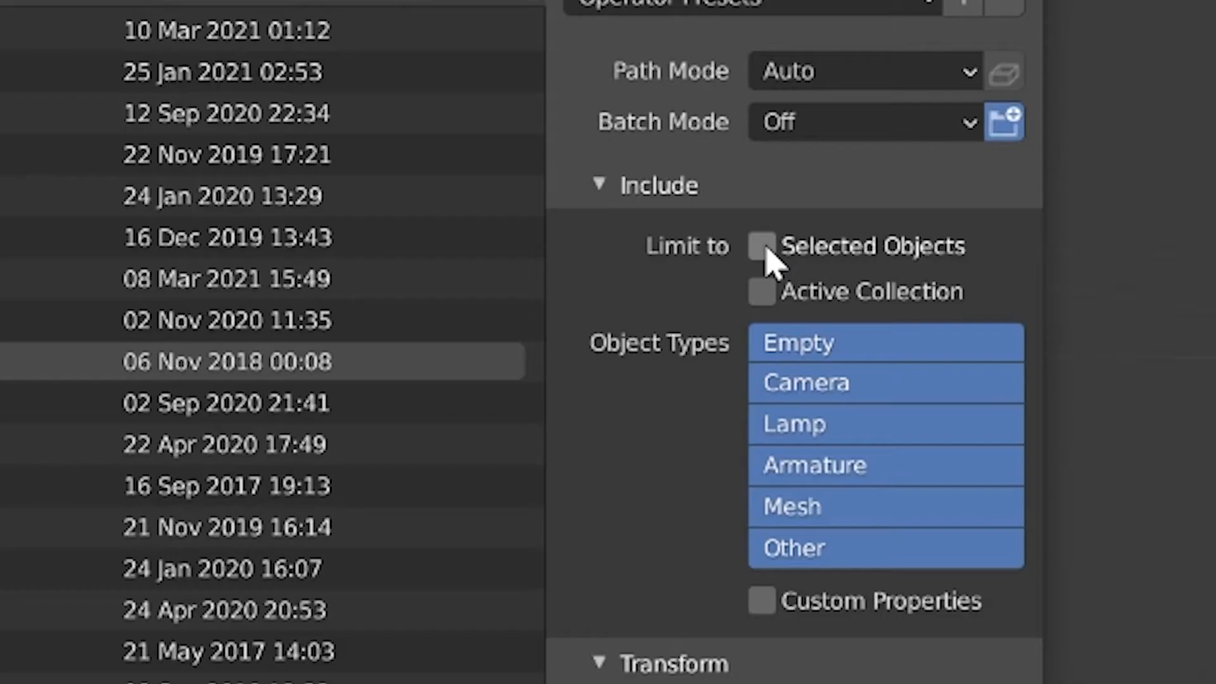
click(763, 247)
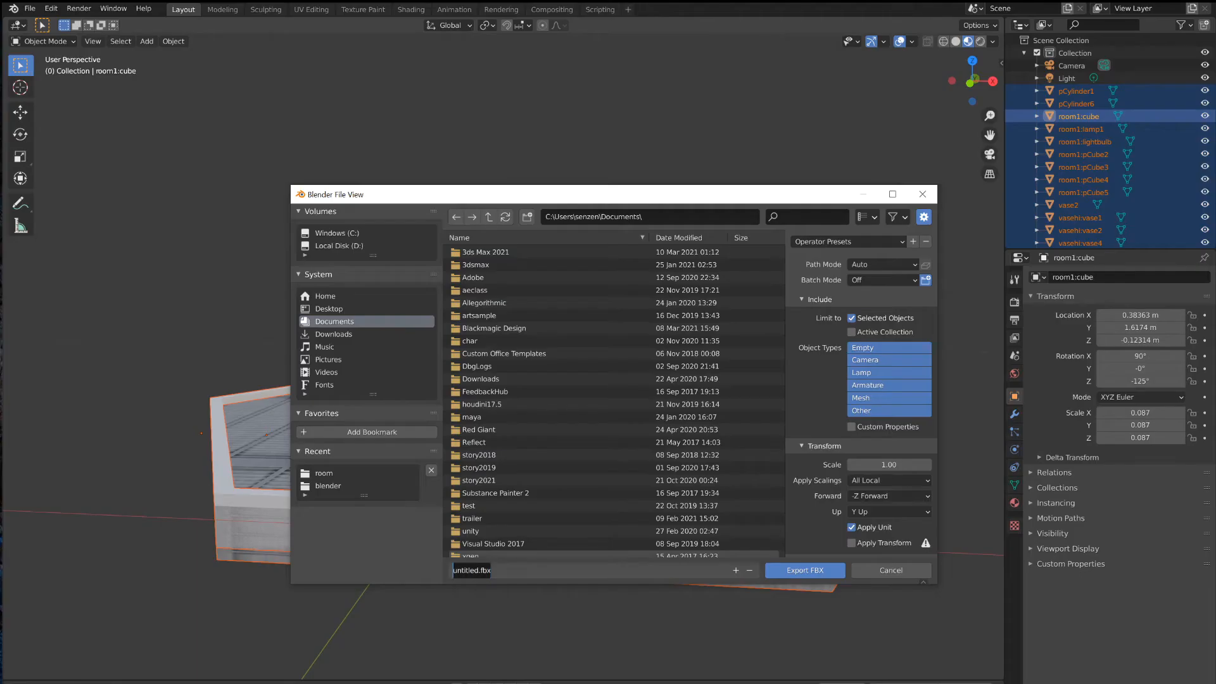
text(roompb1)
key(Return)
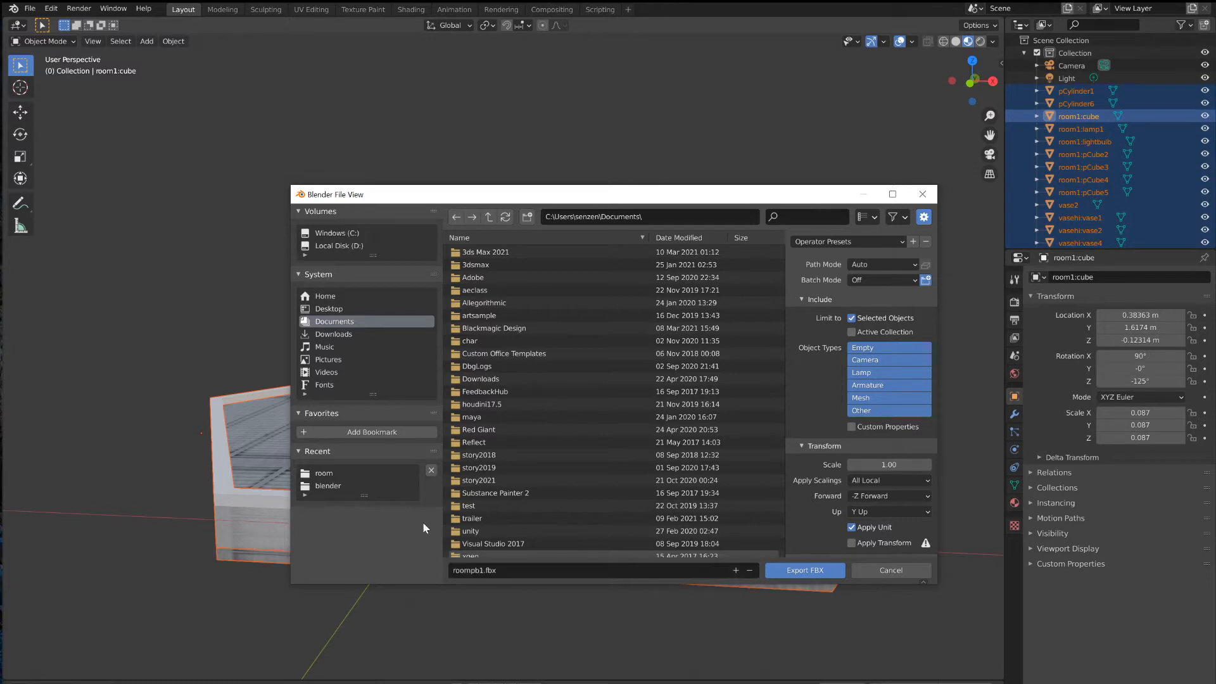
click(792, 572)
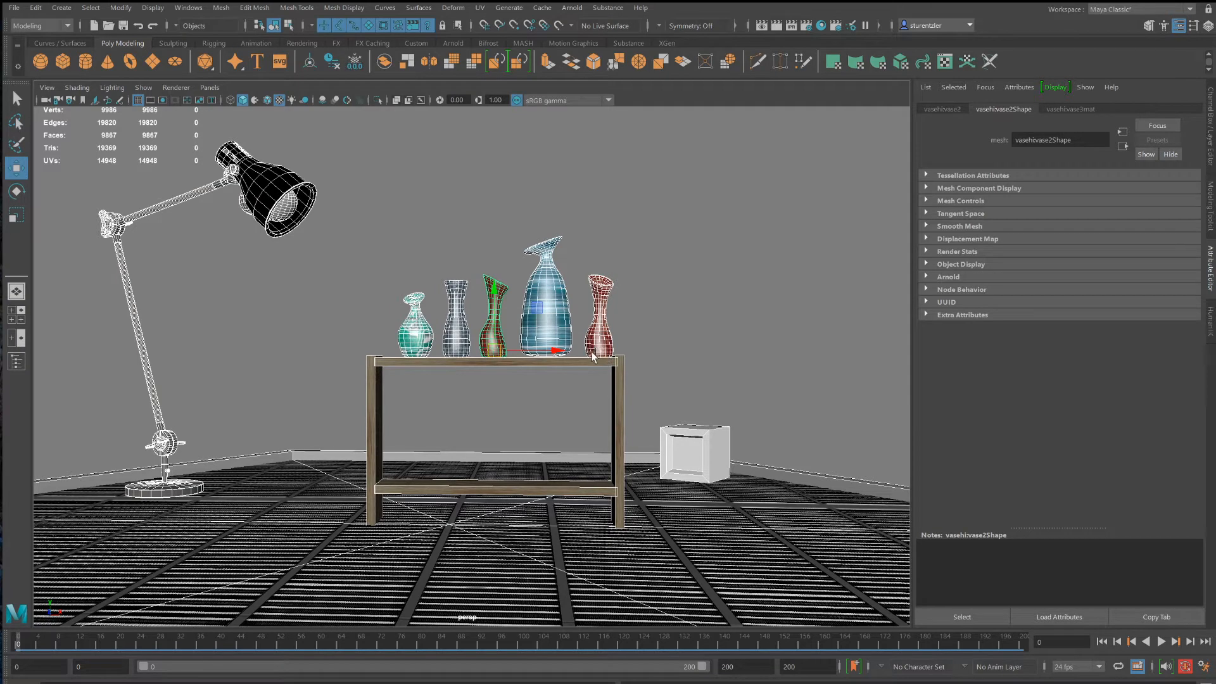
Step: Switch to Maya, select all the room objects and export the selection in FBX format as roomp1
click(425, 361)
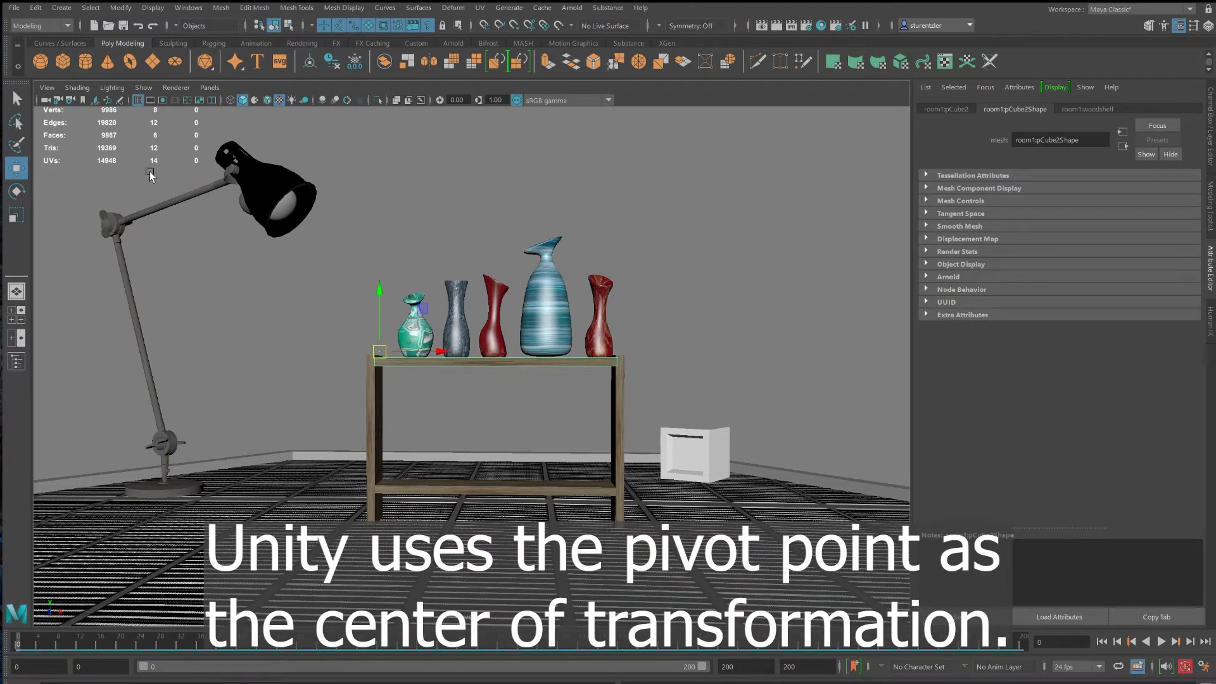
drag(101, 159, 846, 592)
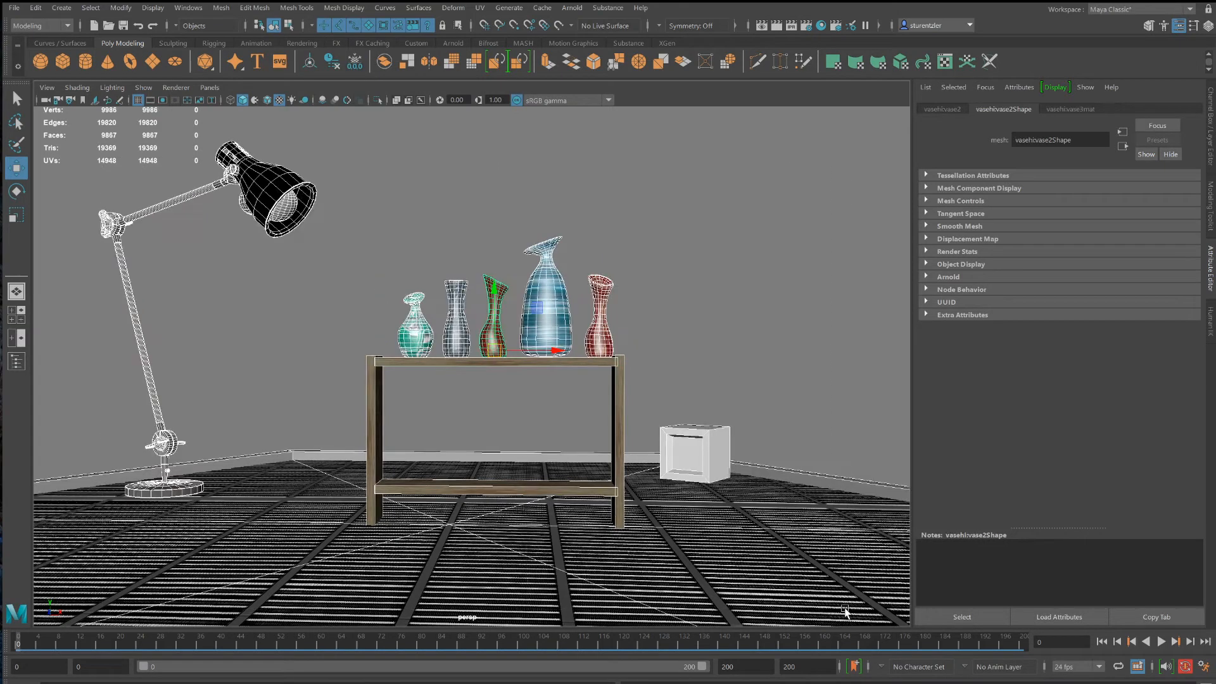
click(14, 8)
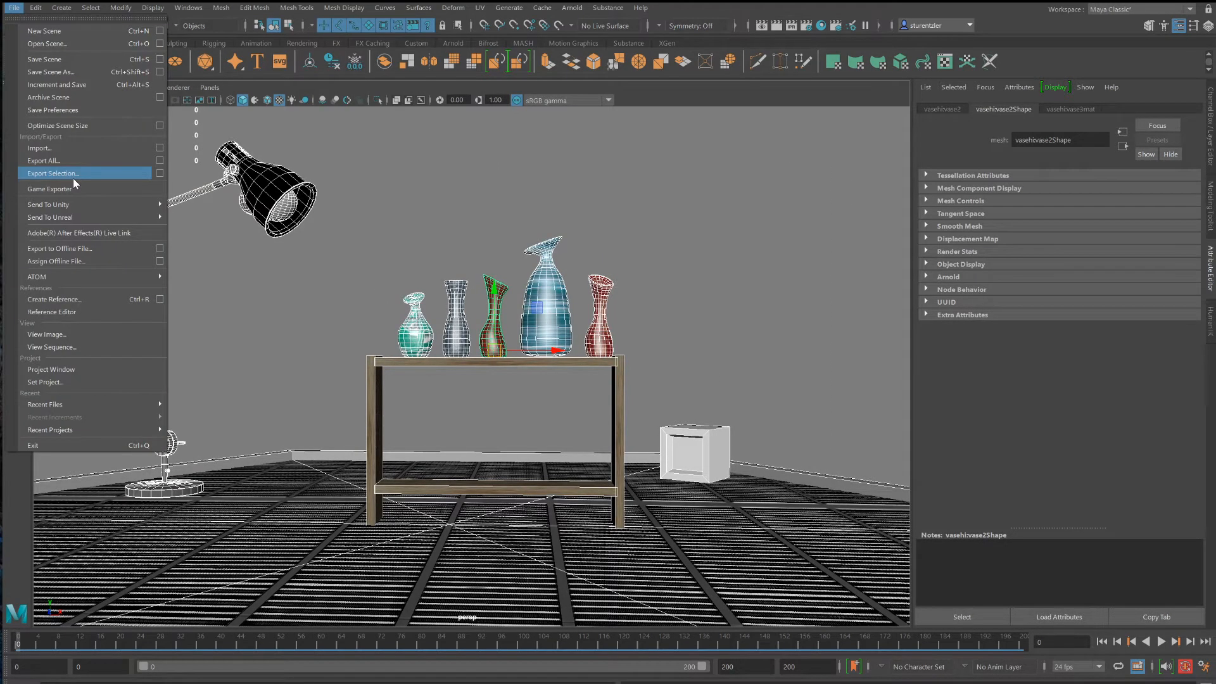
click(73, 176)
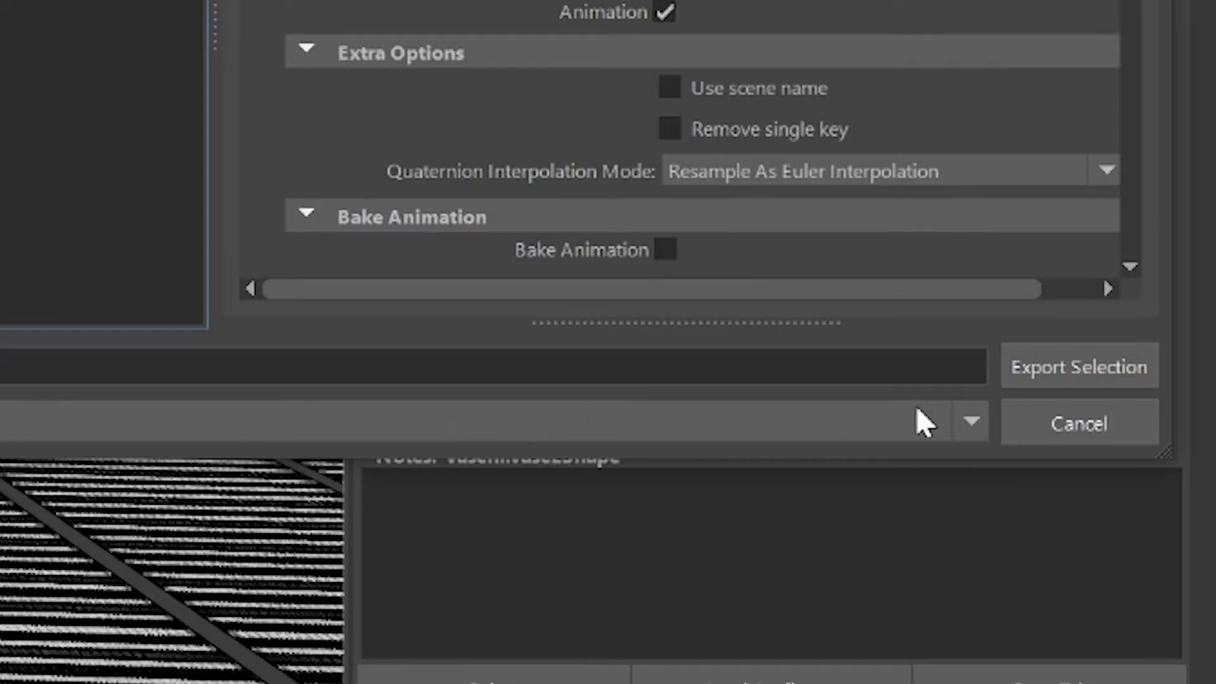
click(1033, 370)
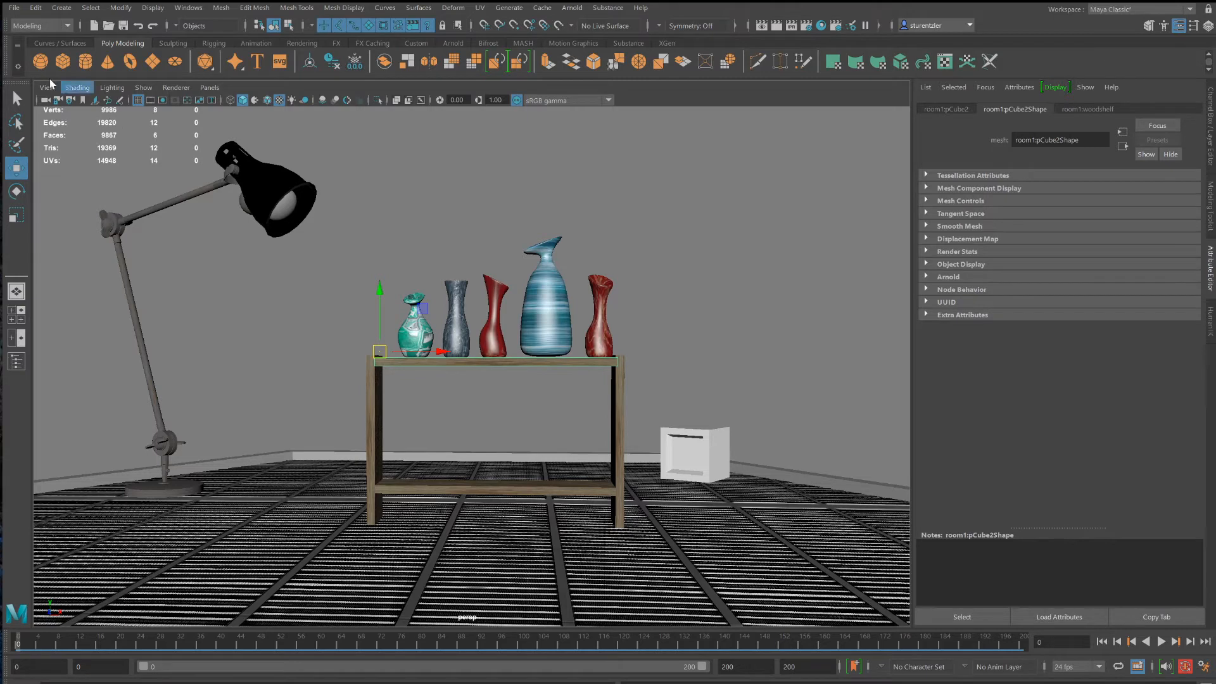
Step: Export only the selected workbench top as a separate FBX file named roomp1top
click(13, 9)
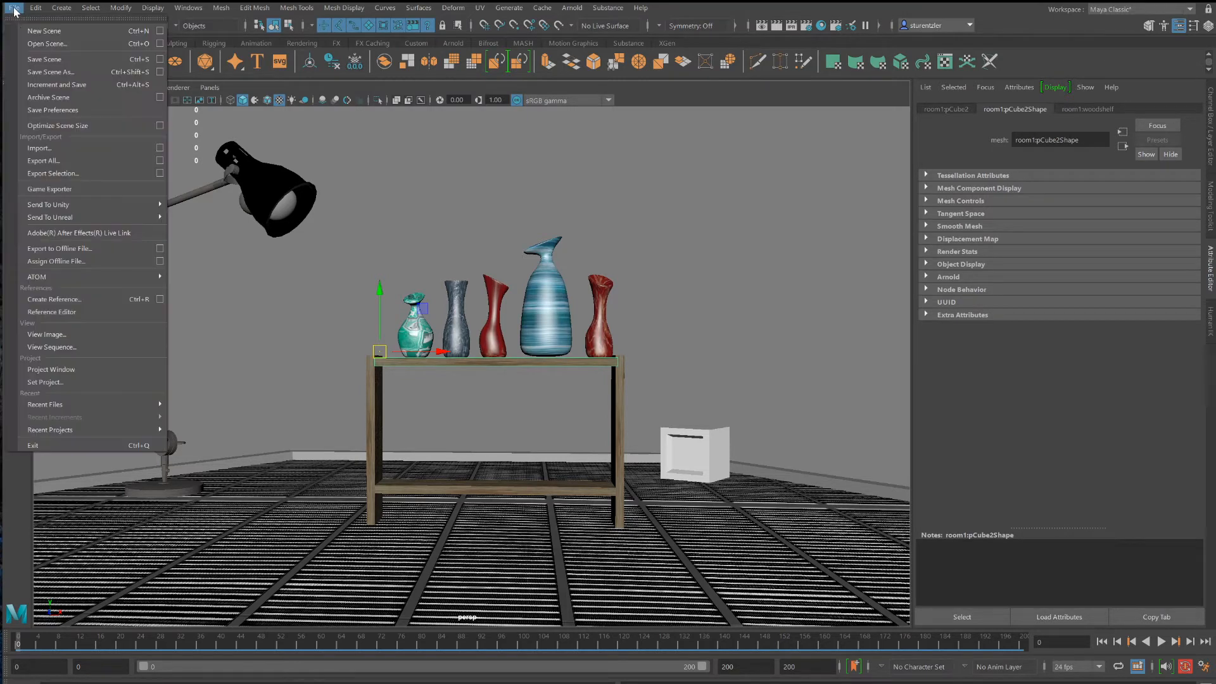
click(57, 176)
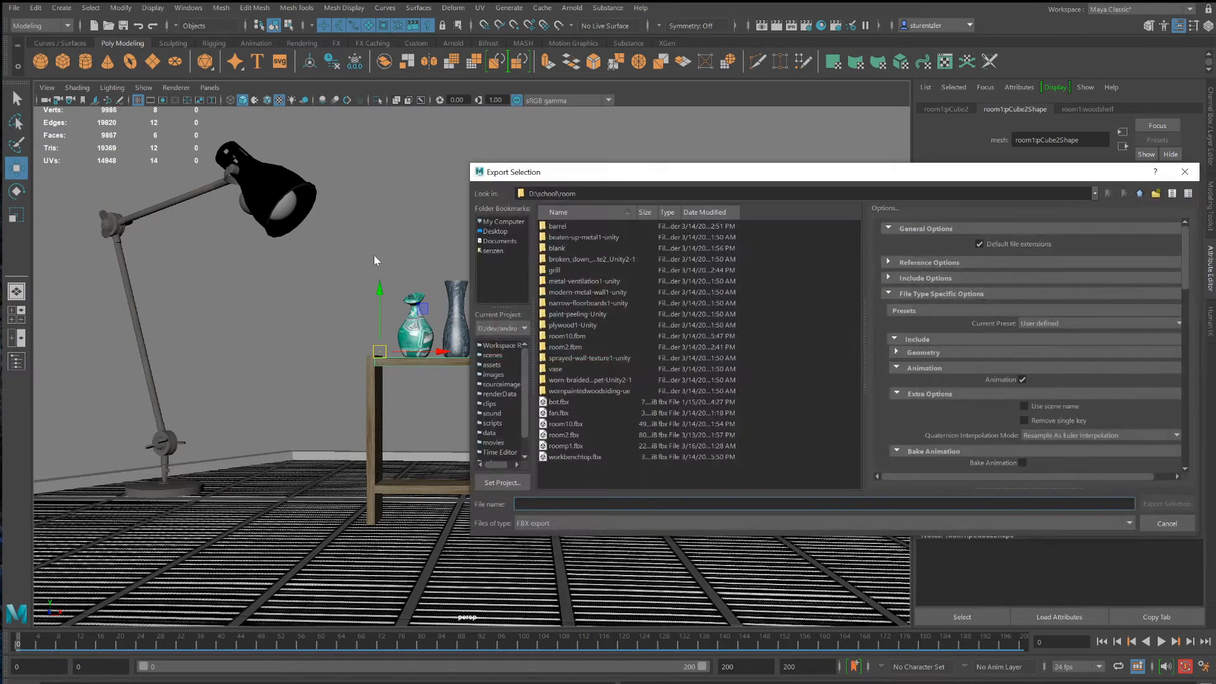
text(p1top)
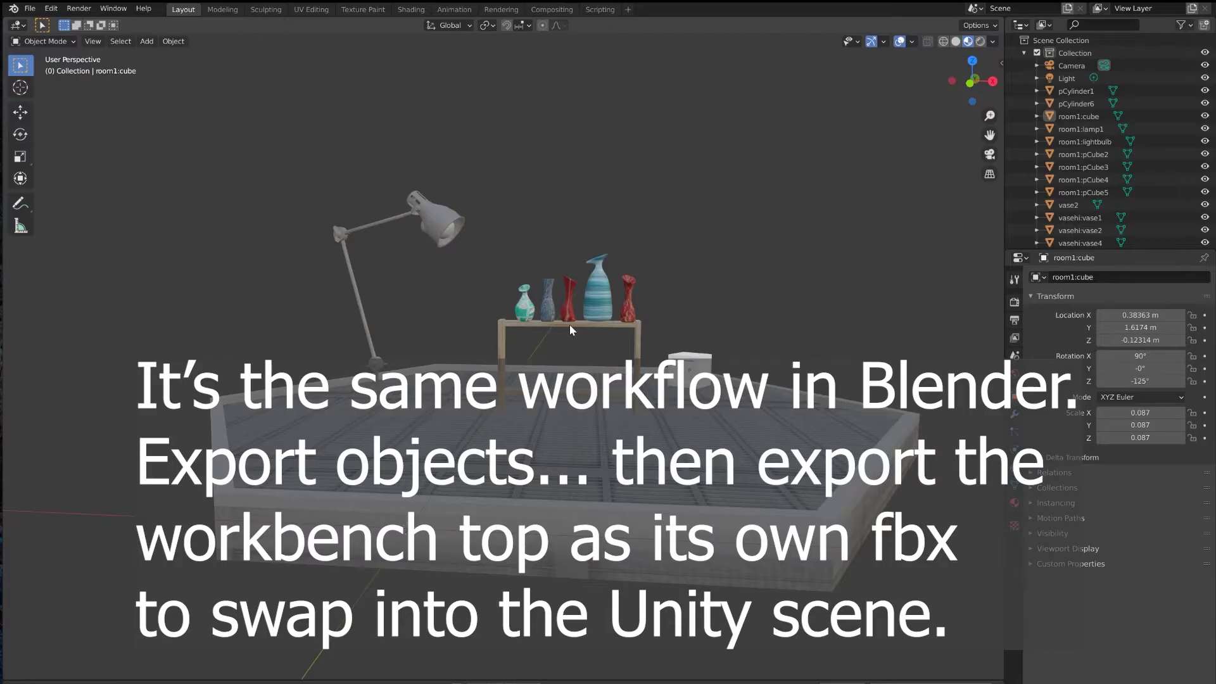
Step: Switch to Blender and export only the workbench top as its own FBX file, limited to selected objects
click(569, 325)
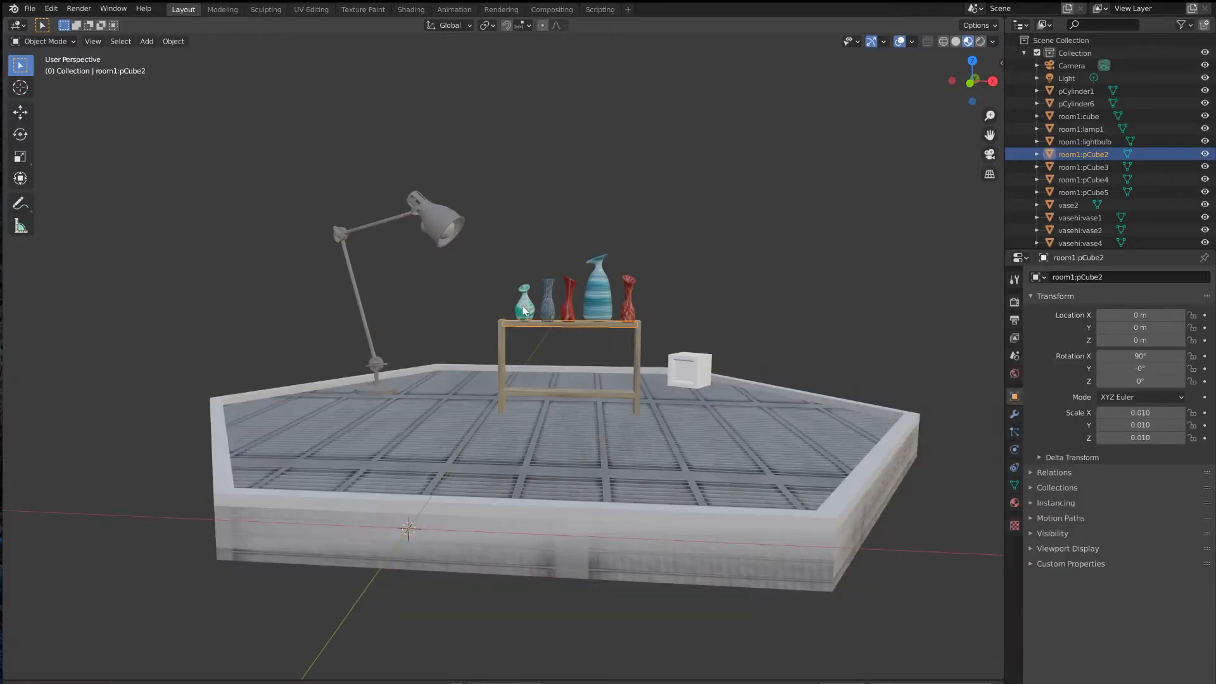
click(30, 9)
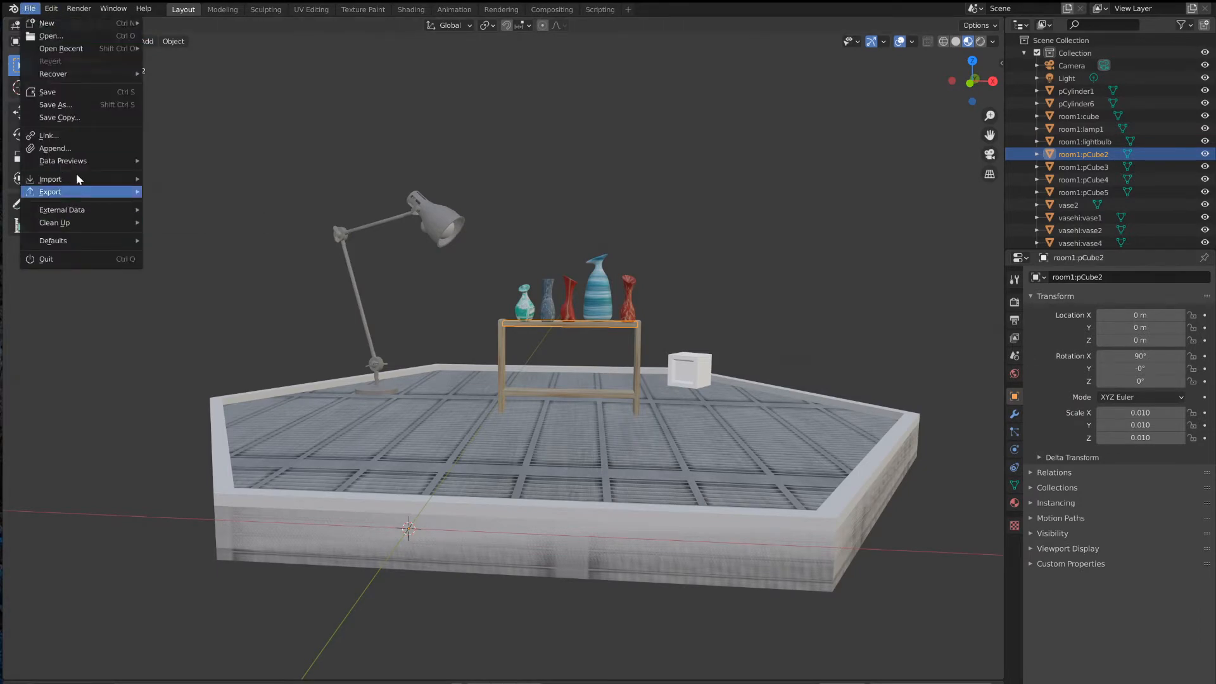
mouse_move(70, 191)
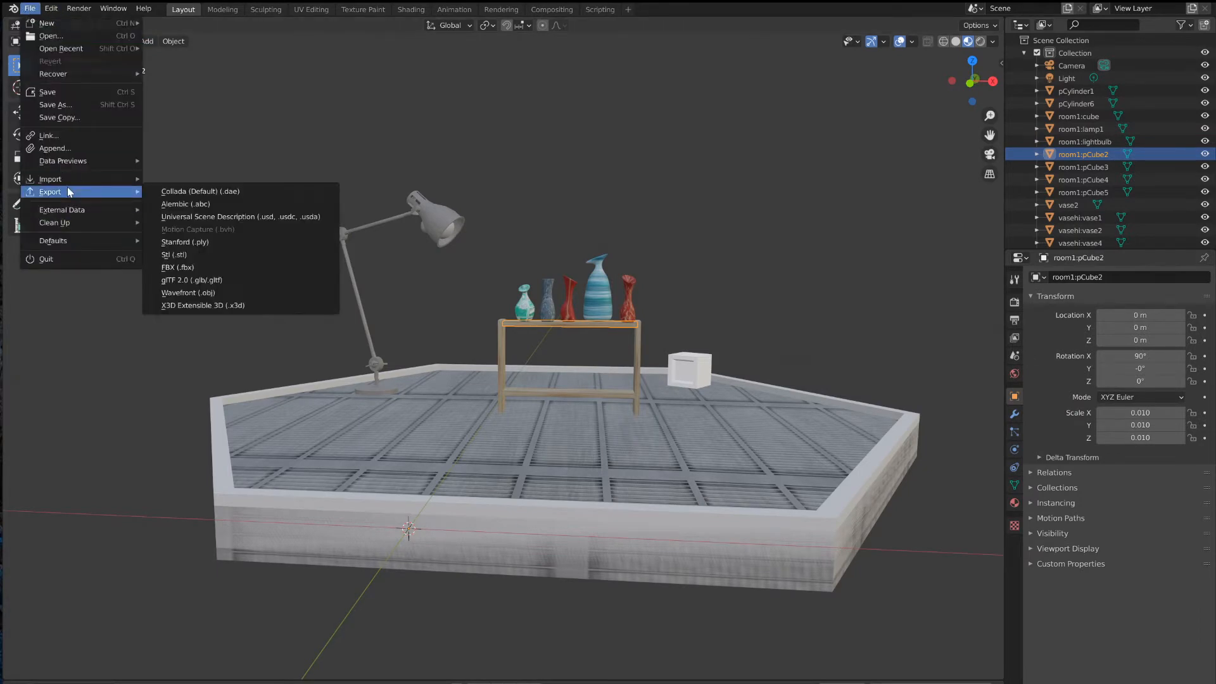
click(195, 268)
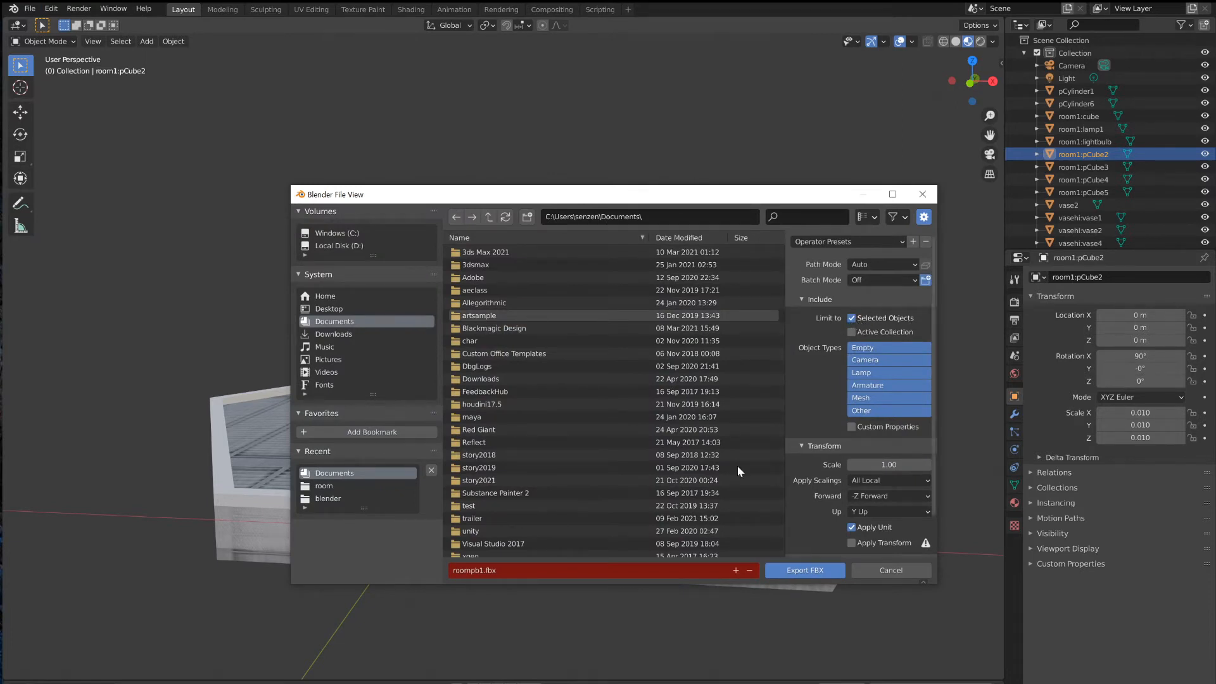
click(512, 571)
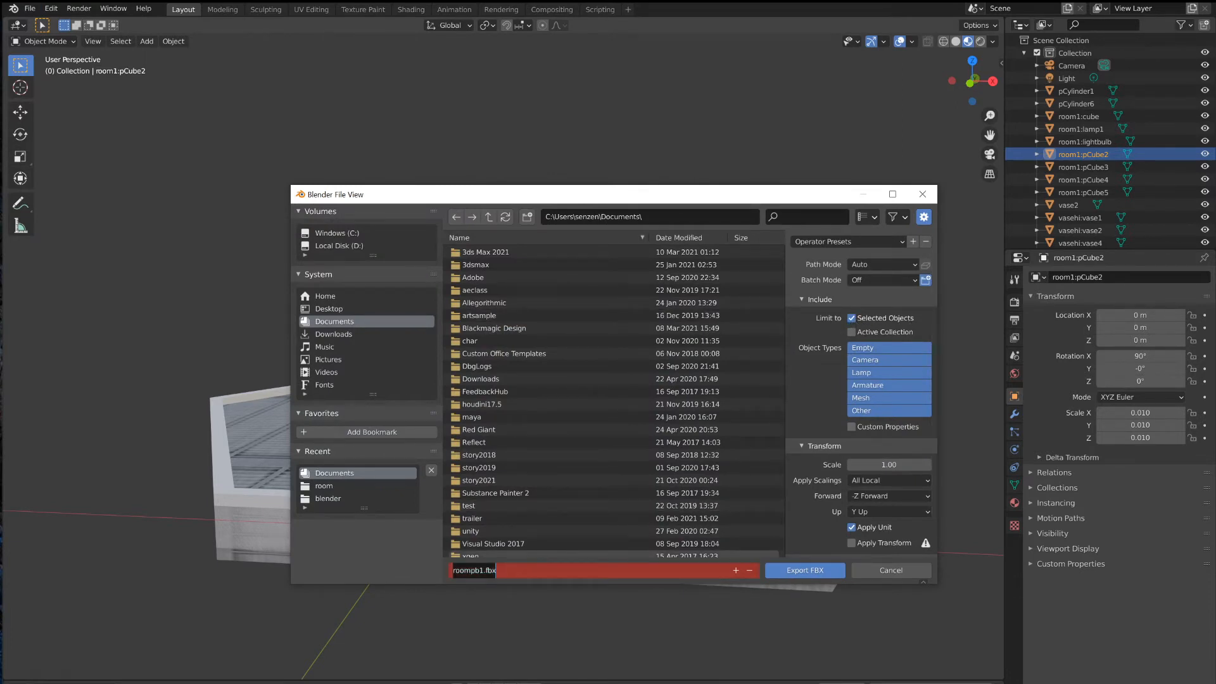
click(483, 571)
key(Return)
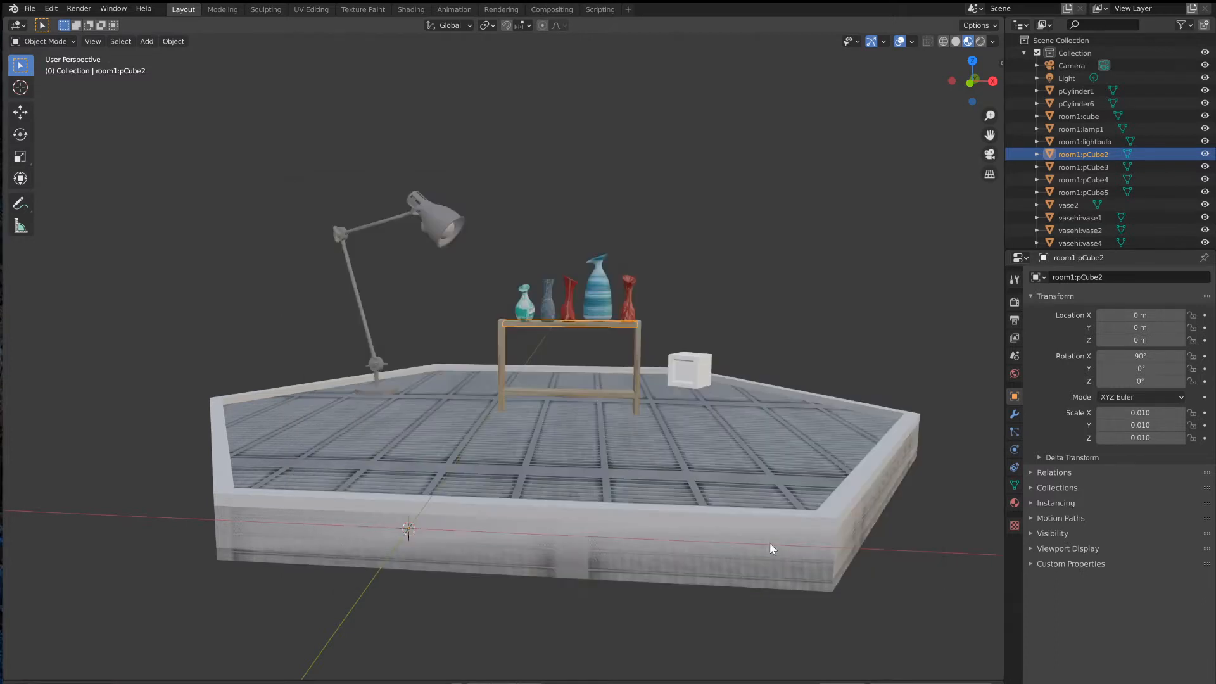
Step: Switch to Unity, create a folder named "room" inside Assets and open it
right_click(581, 552)
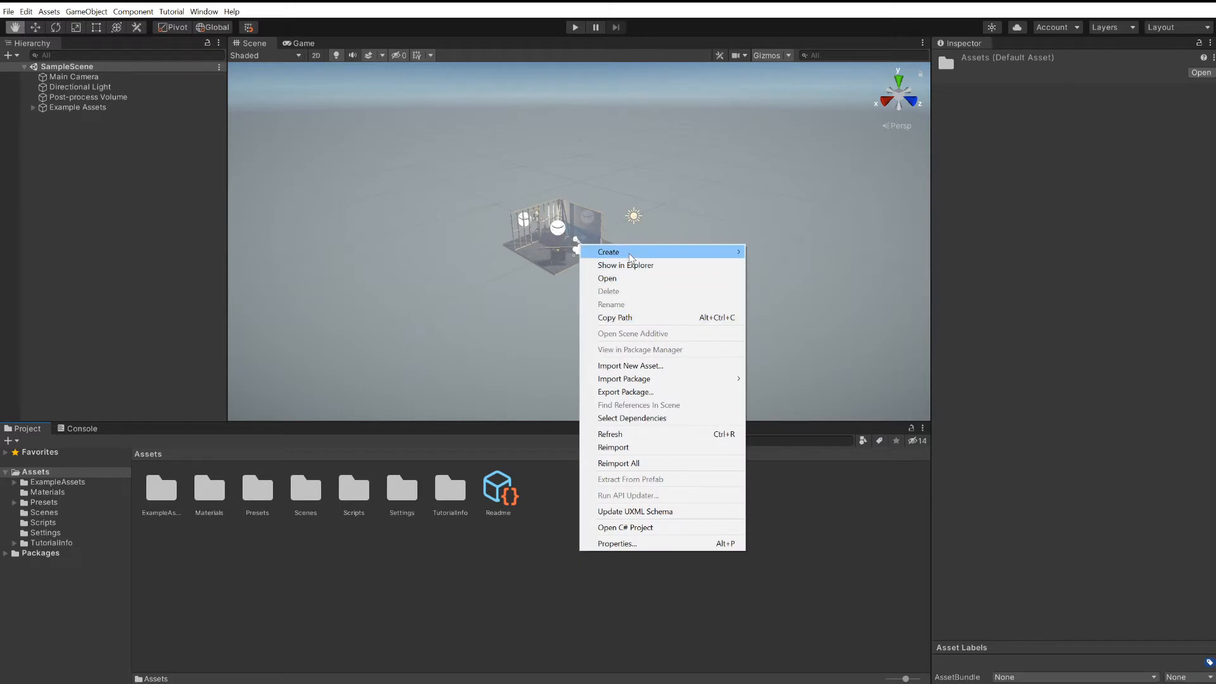
mouse_move(631, 253)
click(814, 210)
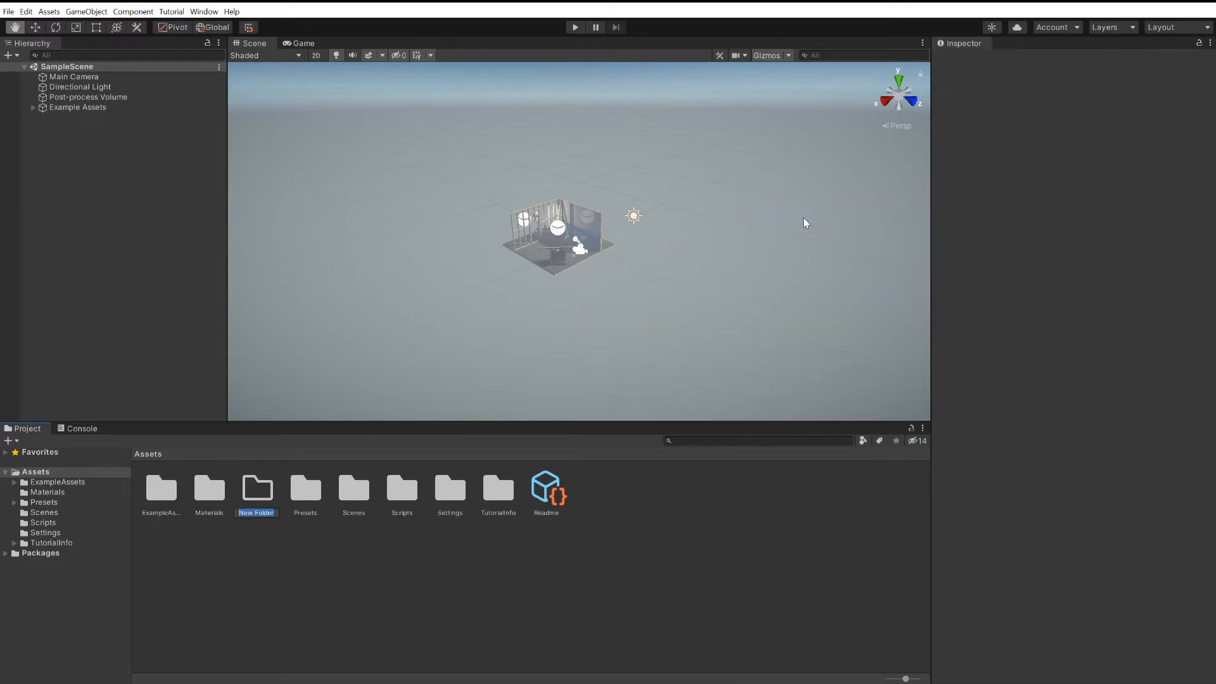
text(room)
key(Return)
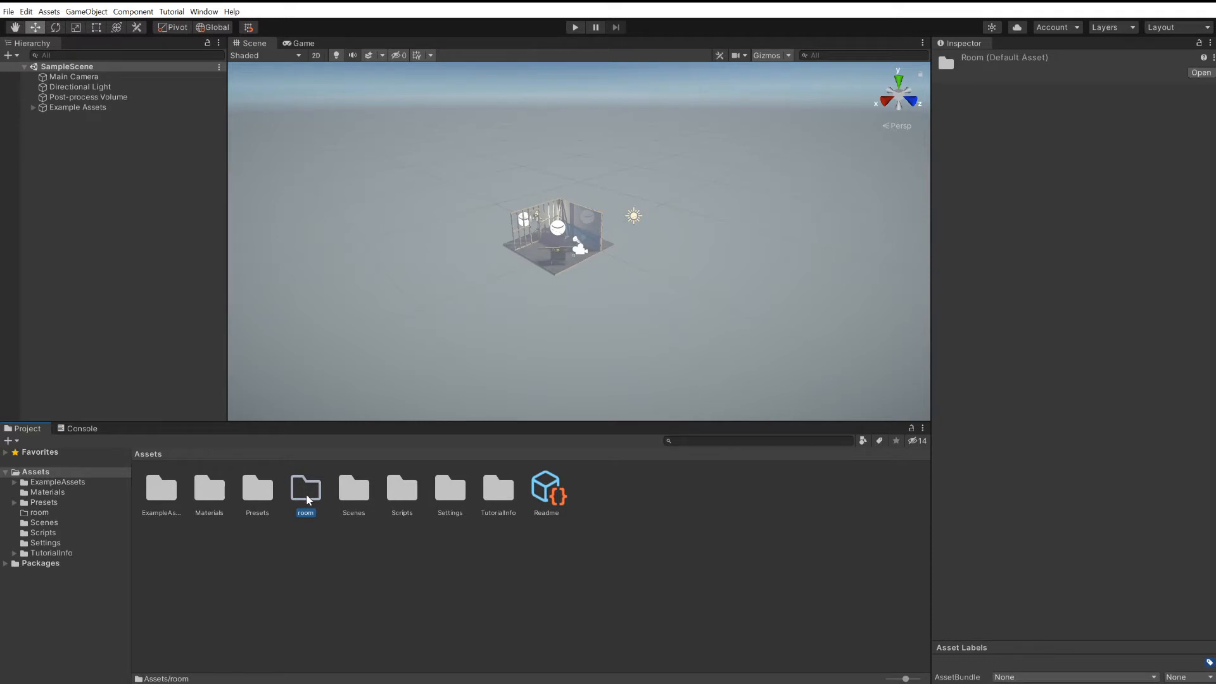
double_click(307, 493)
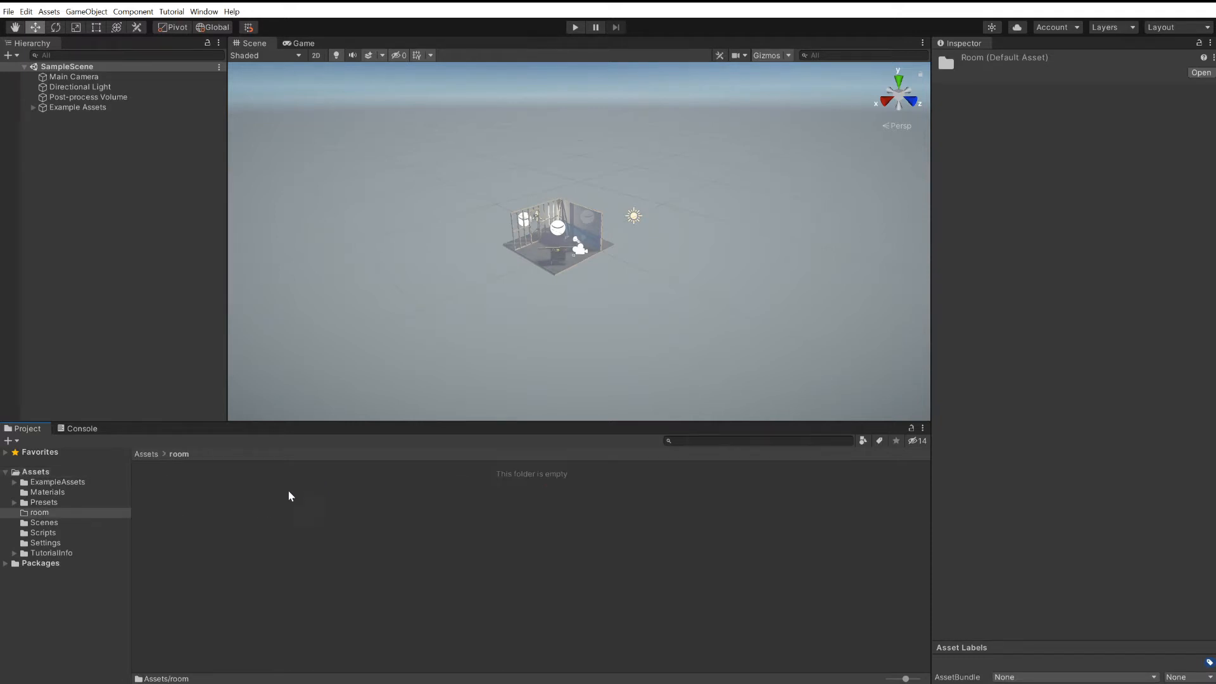
click(145, 454)
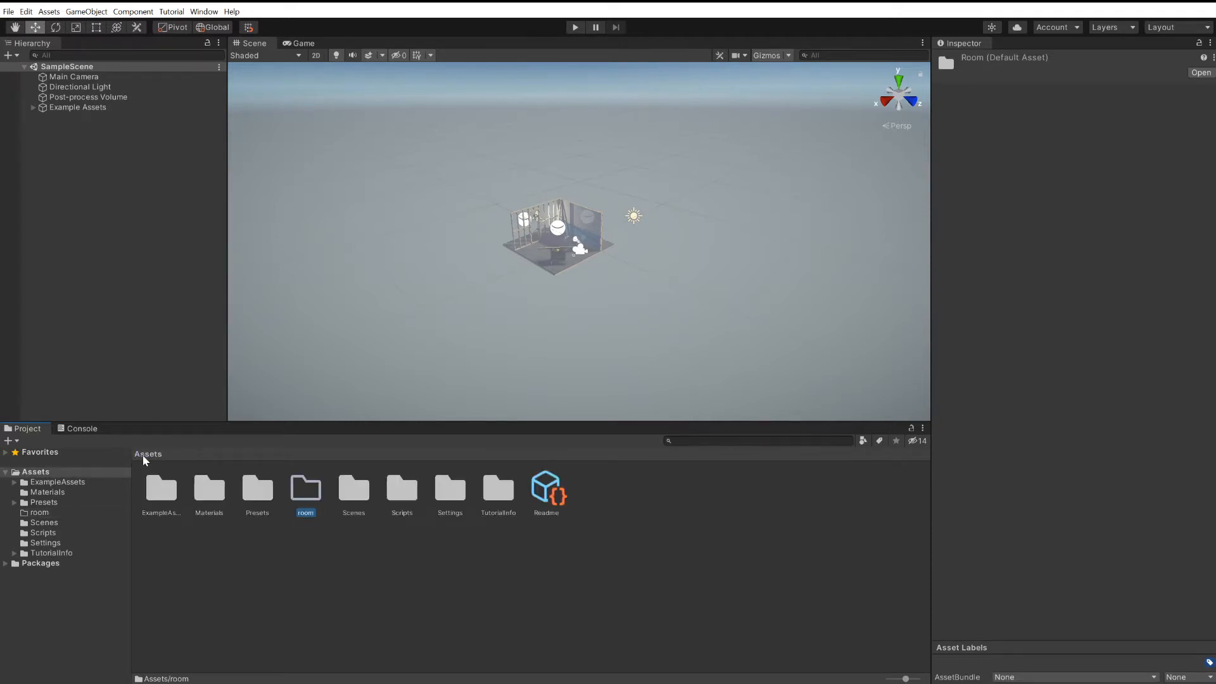
double_click(302, 500)
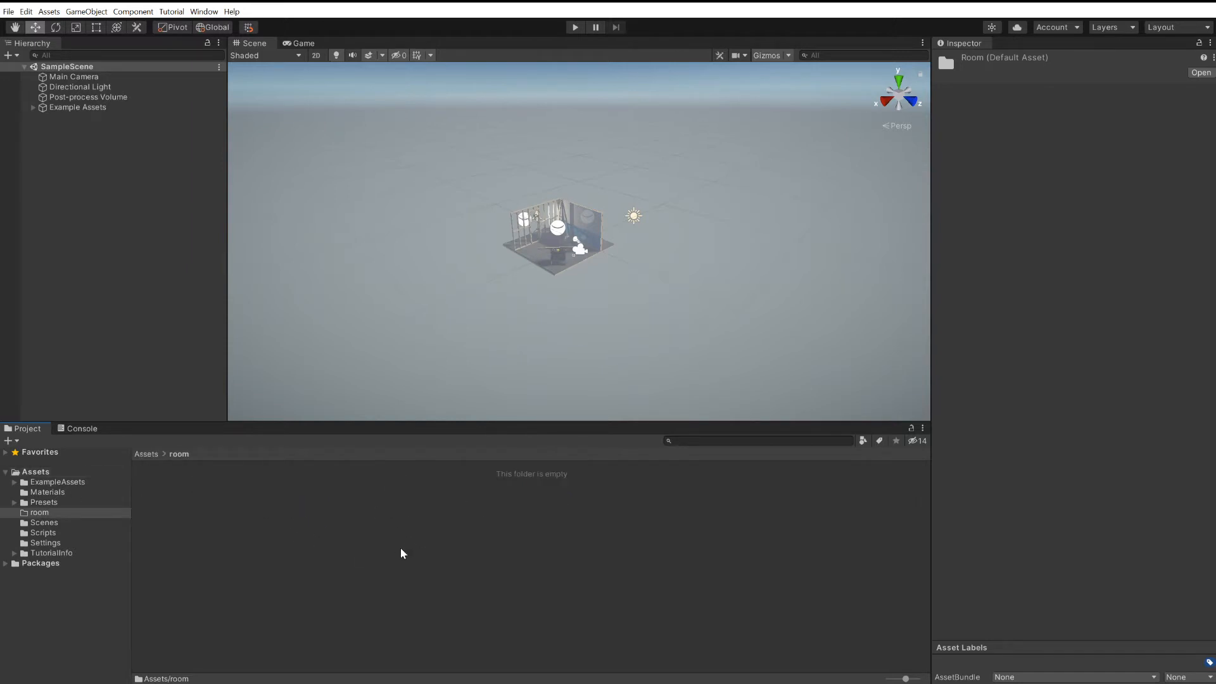
Step: Import roomp1.fbx and roomp1top.fbx from the D:\school\room folder in File Explorer into the project's room folder
click(431, 554)
right_click(429, 547)
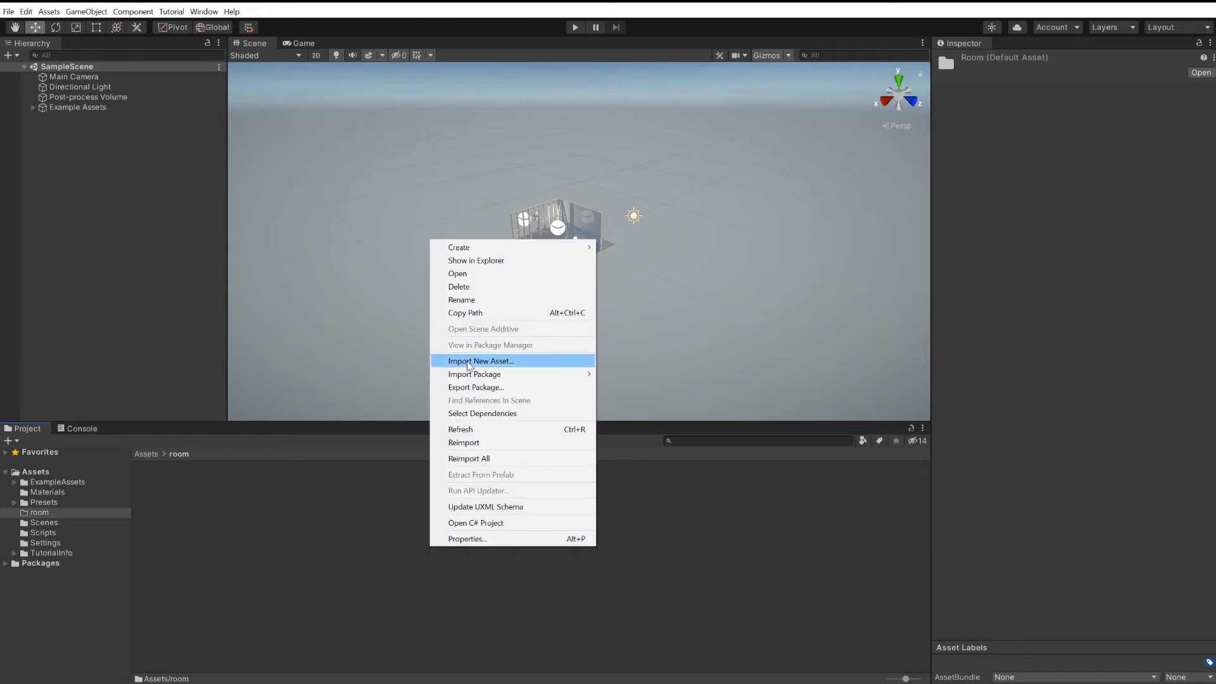
key(alt+Tab)
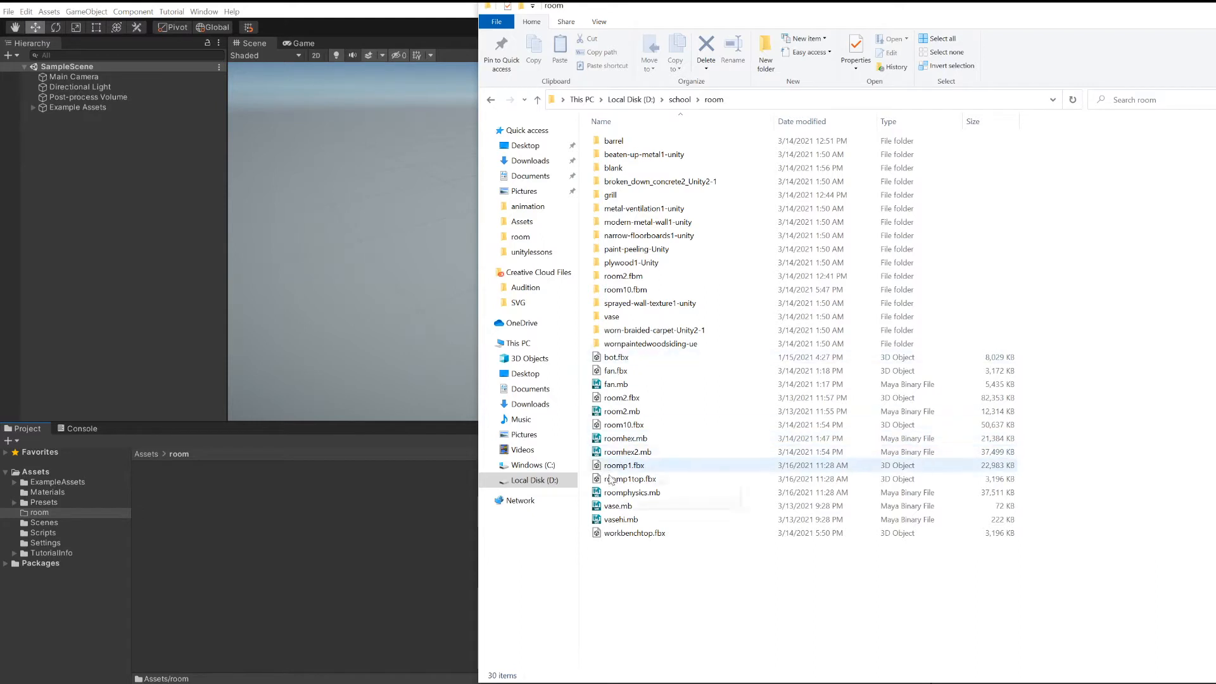
drag(599, 467, 304, 524)
drag(627, 479, 353, 561)
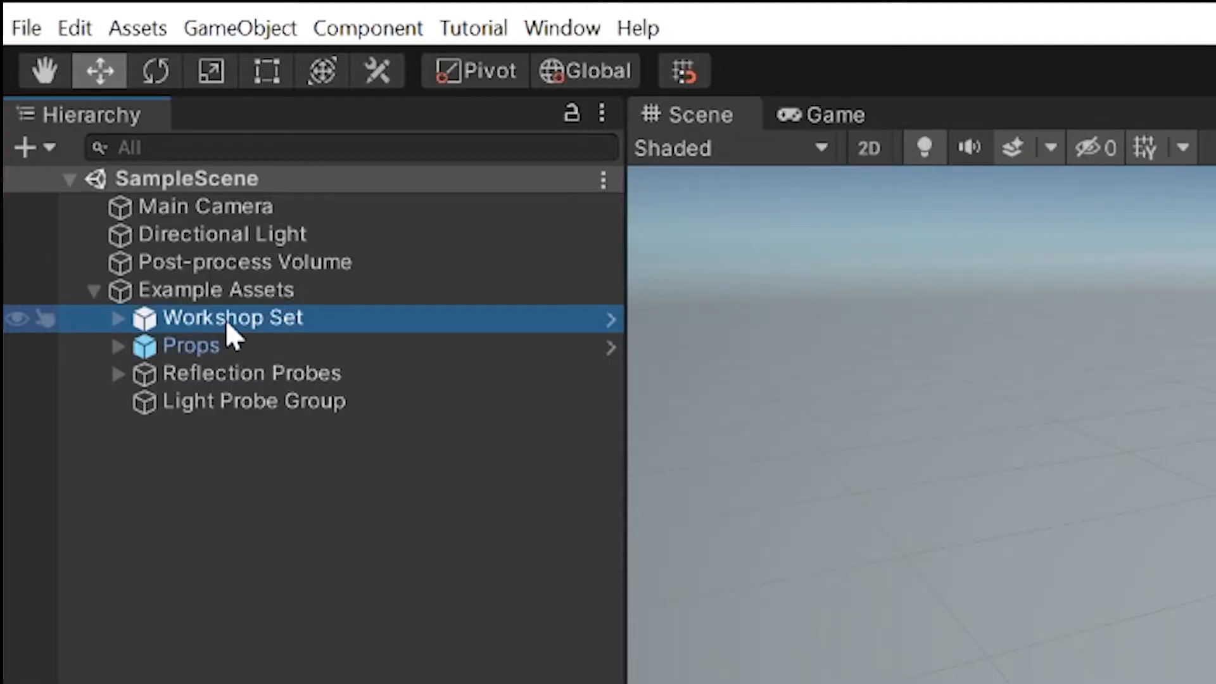
Step: Delete the Workshop Set and Props objects under Example Assets in the sample scene
key(Delete)
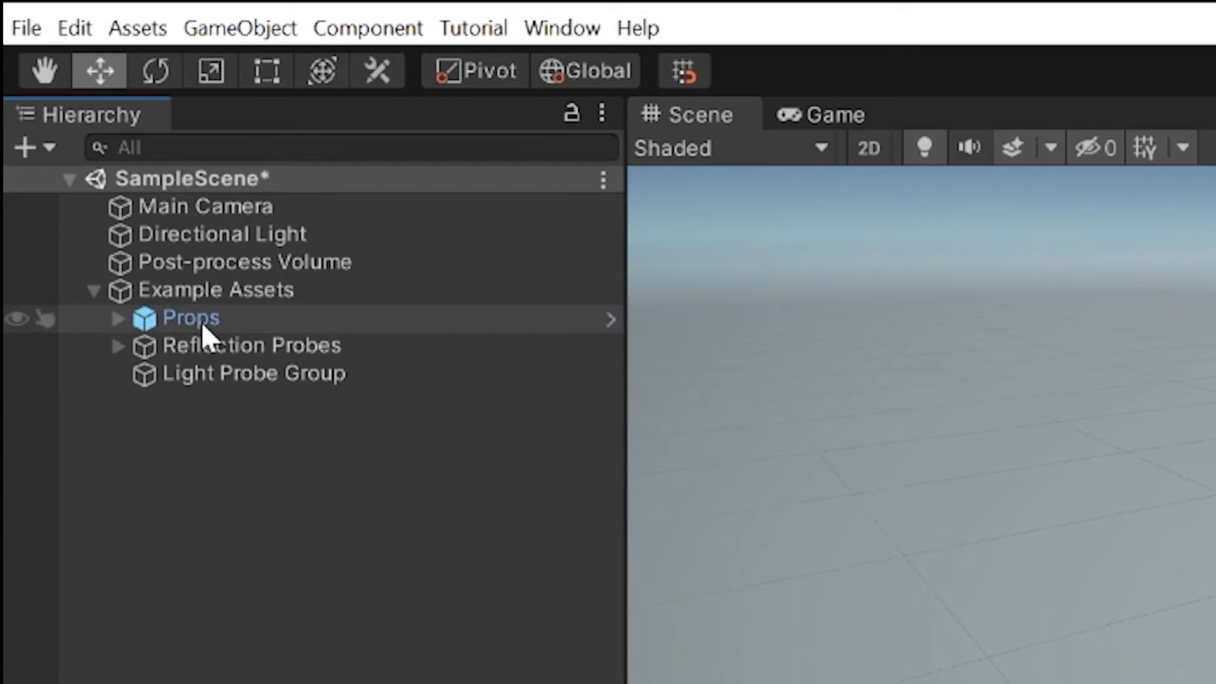
click(201, 321)
key(Delete)
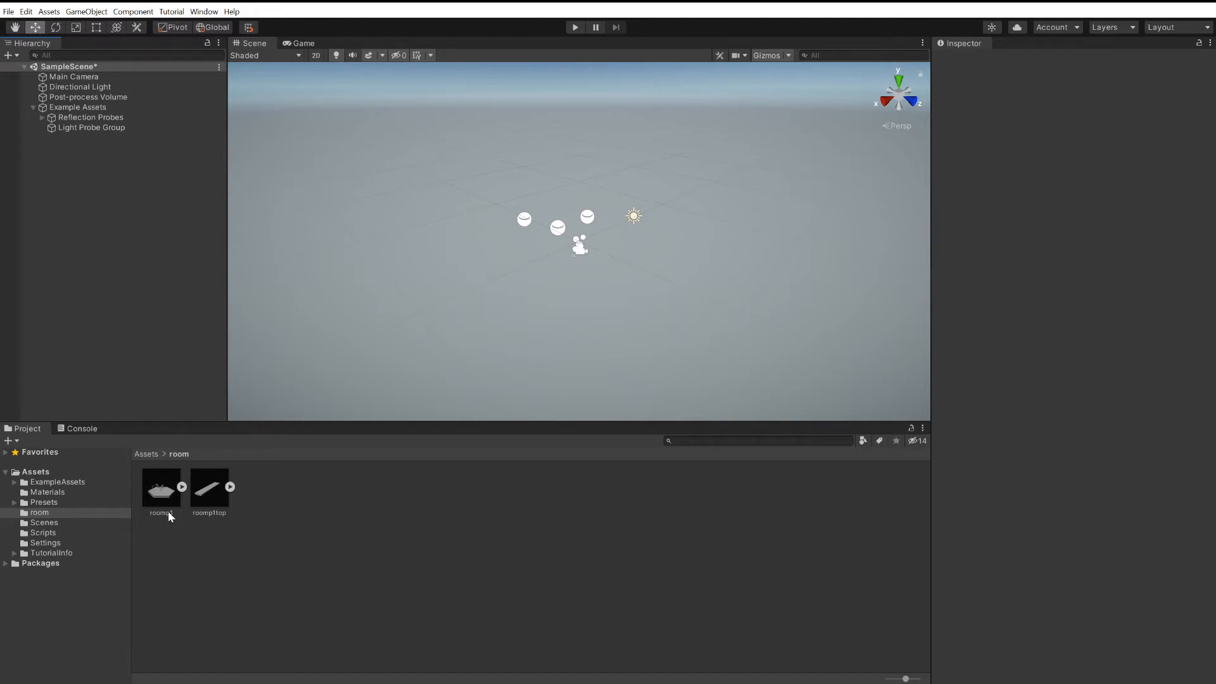
Step: Extract the roomp1 model's textures into the room folder and fix the normal map import settings
click(174, 492)
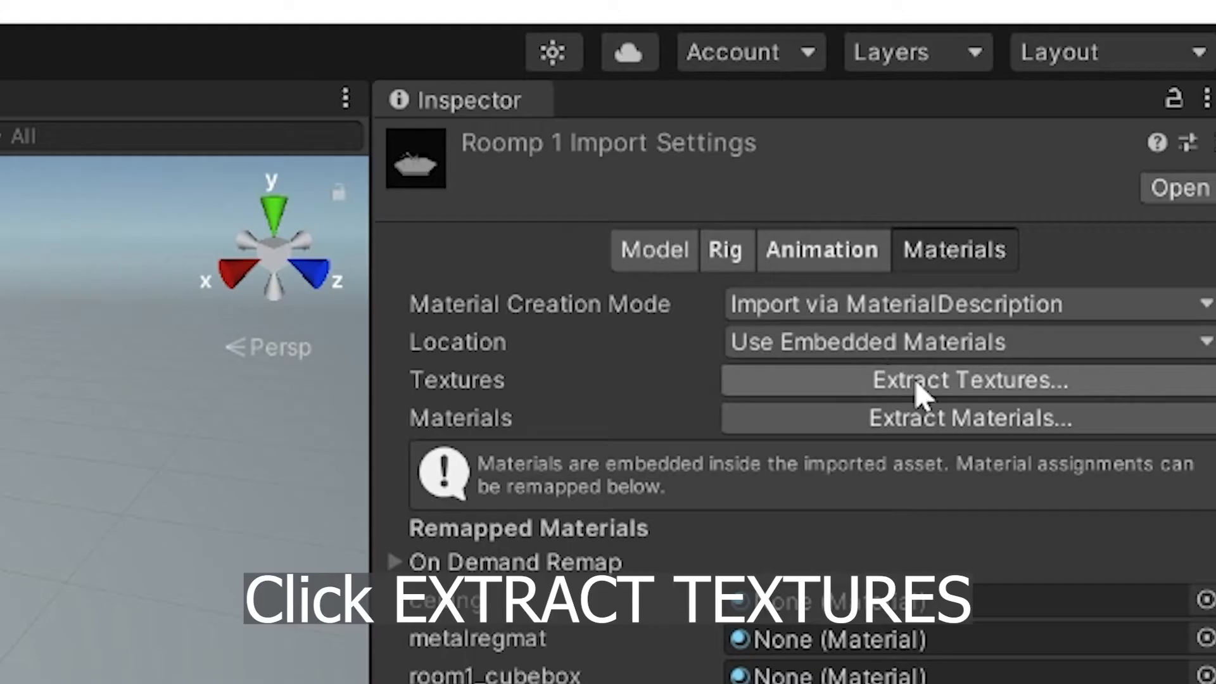
click(1039, 388)
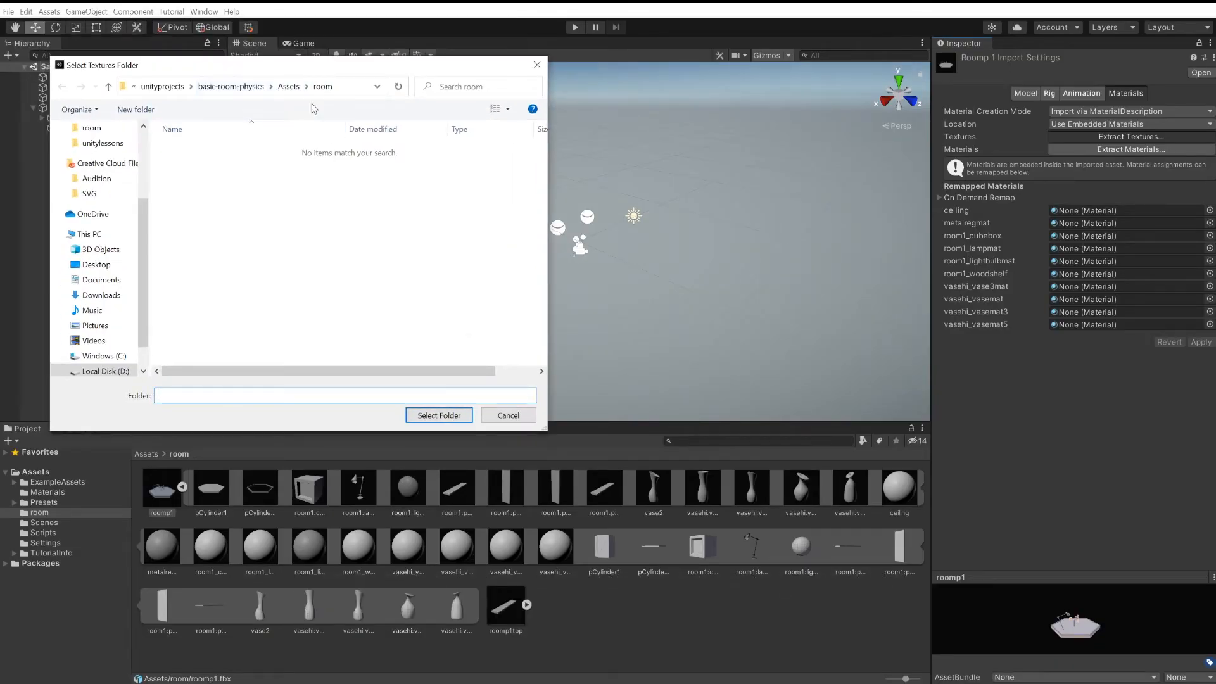
click(439, 415)
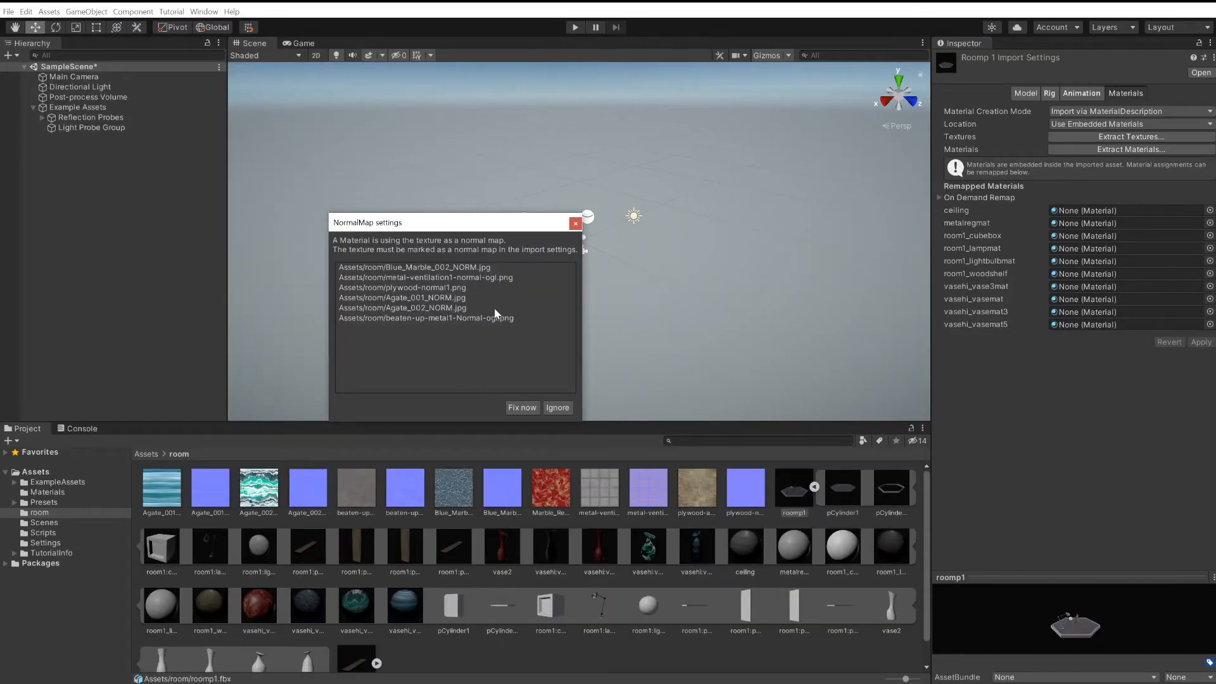
click(523, 407)
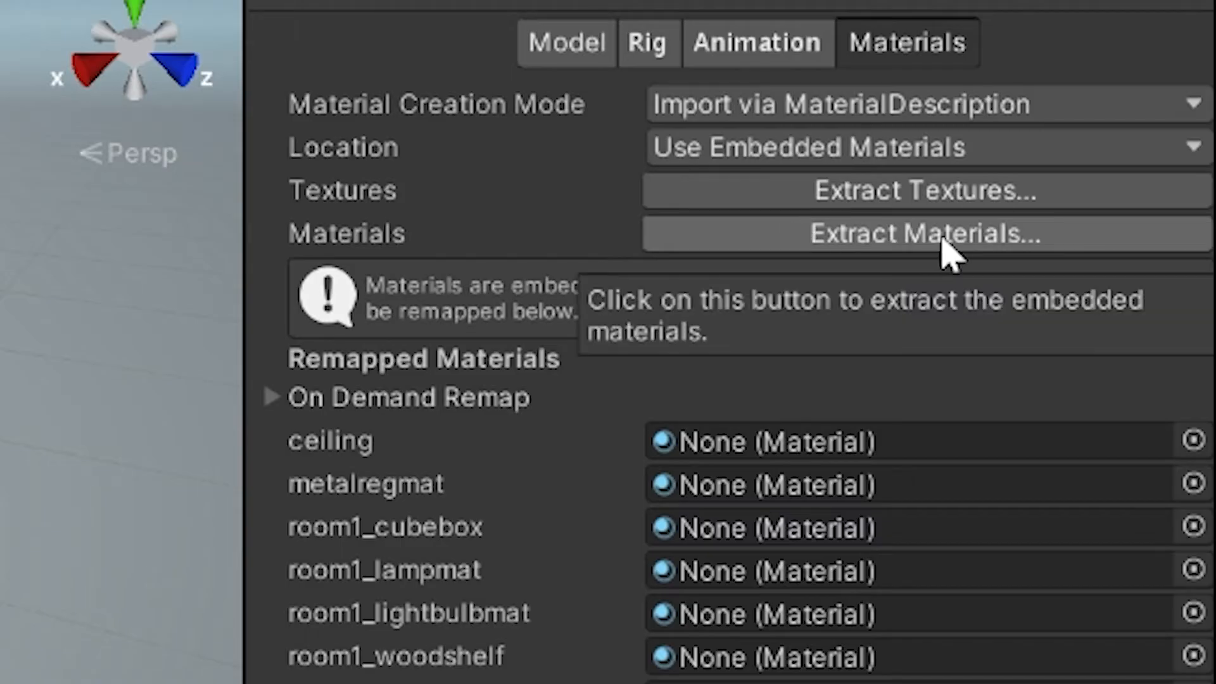
Step: Extract the roomp1 model's materials into the room folder and add the roomp1 model to the scene hierarchy
click(925, 236)
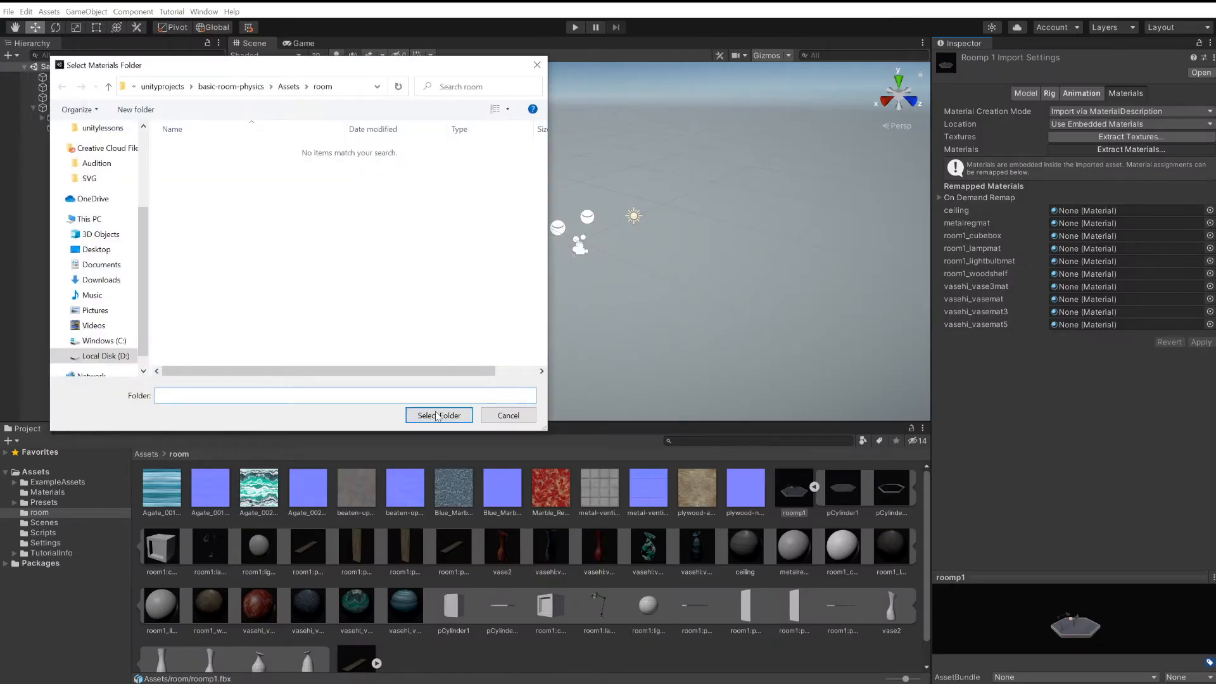
click(437, 415)
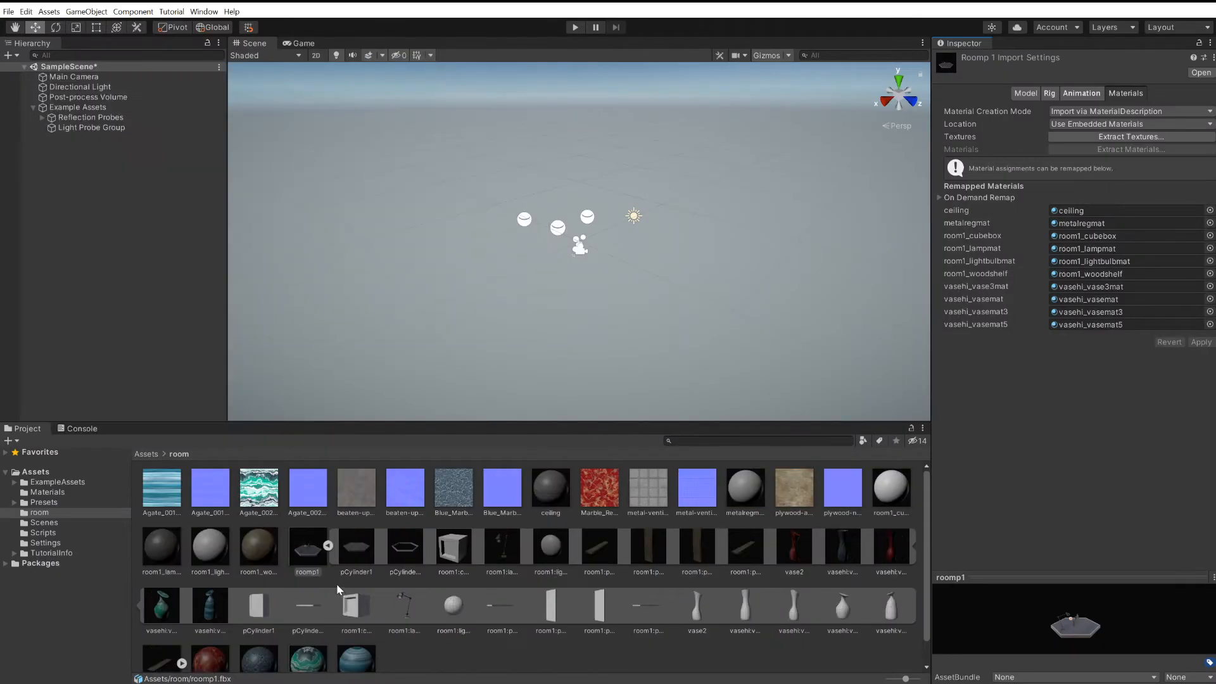
click(302, 552)
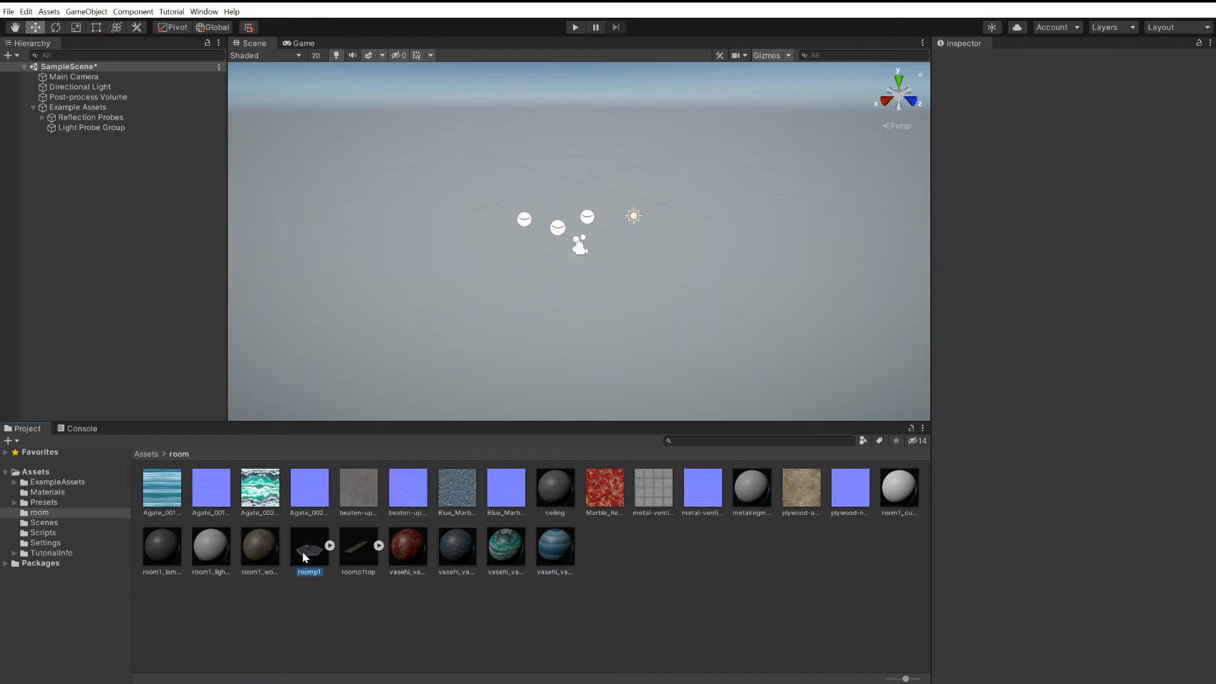
drag(302, 552, 99, 215)
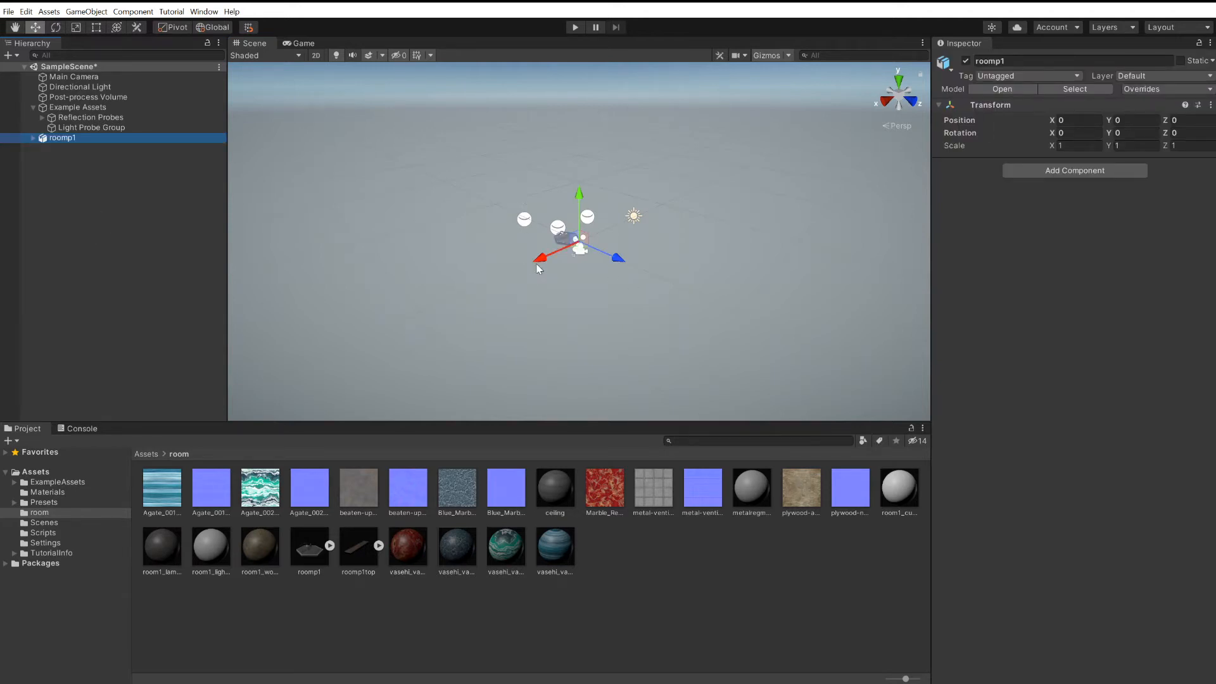
drag(309, 548, 355, 553)
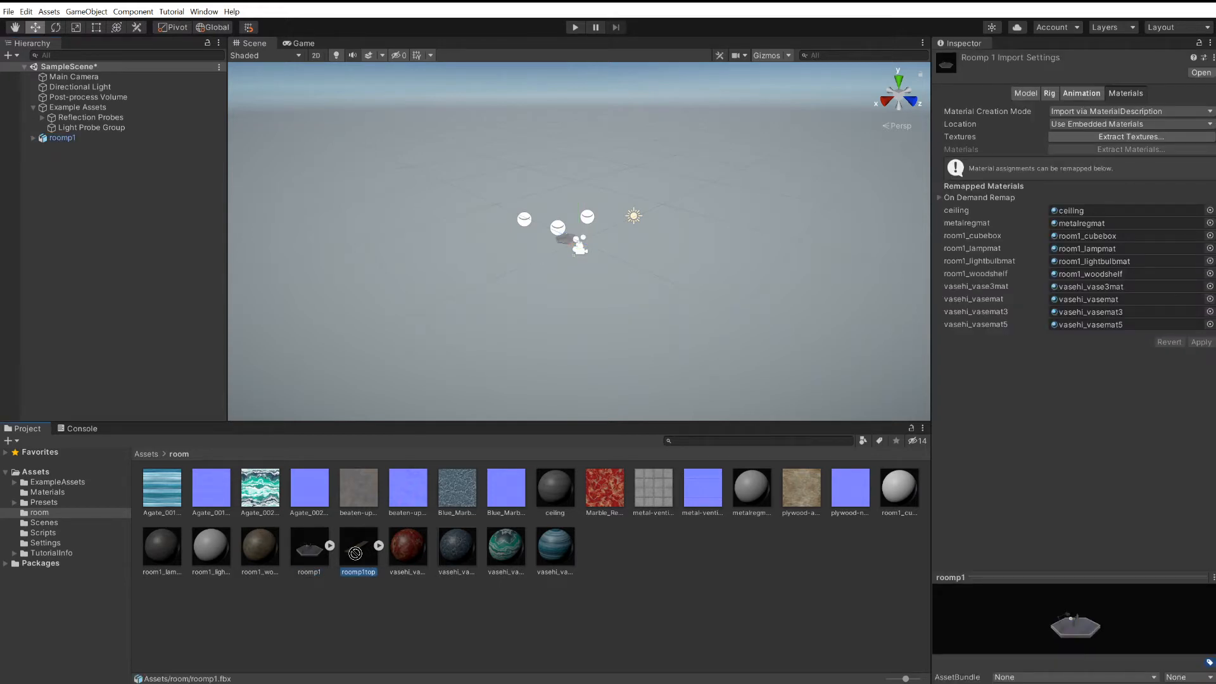
drag(355, 553, 358, 556)
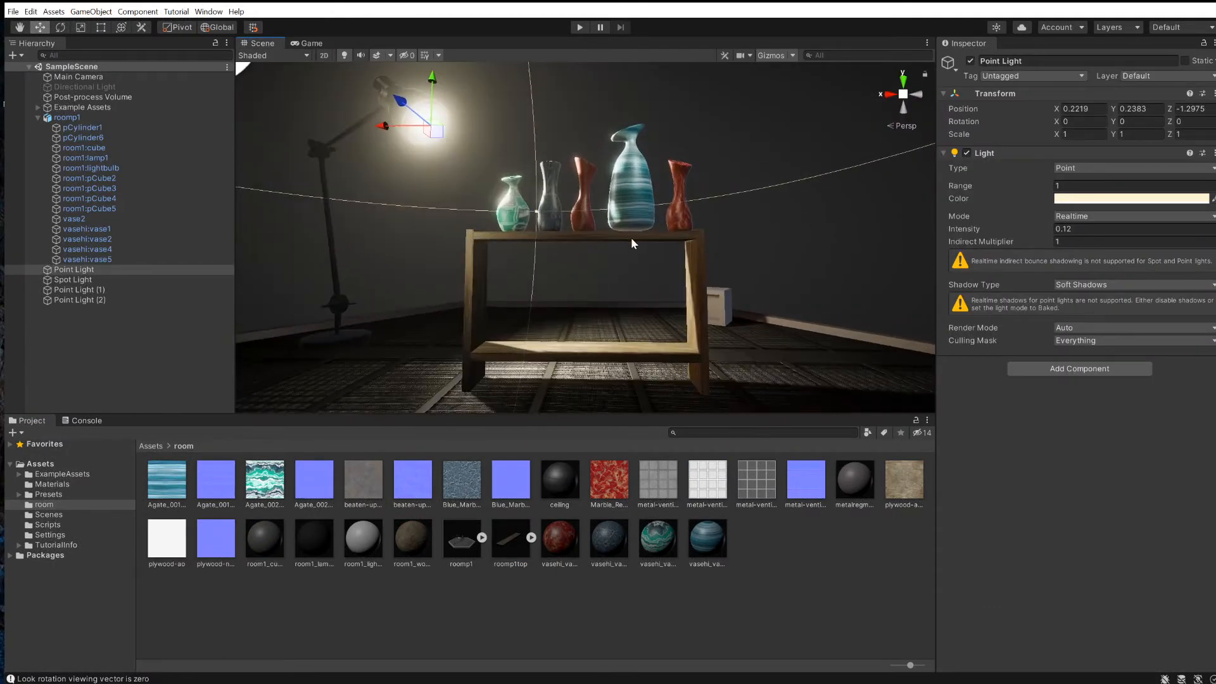
Step: Deactivate the original bench top room1:pCube2 and add the separate roomp1top model to the scene in its place
click(628, 238)
click(629, 237)
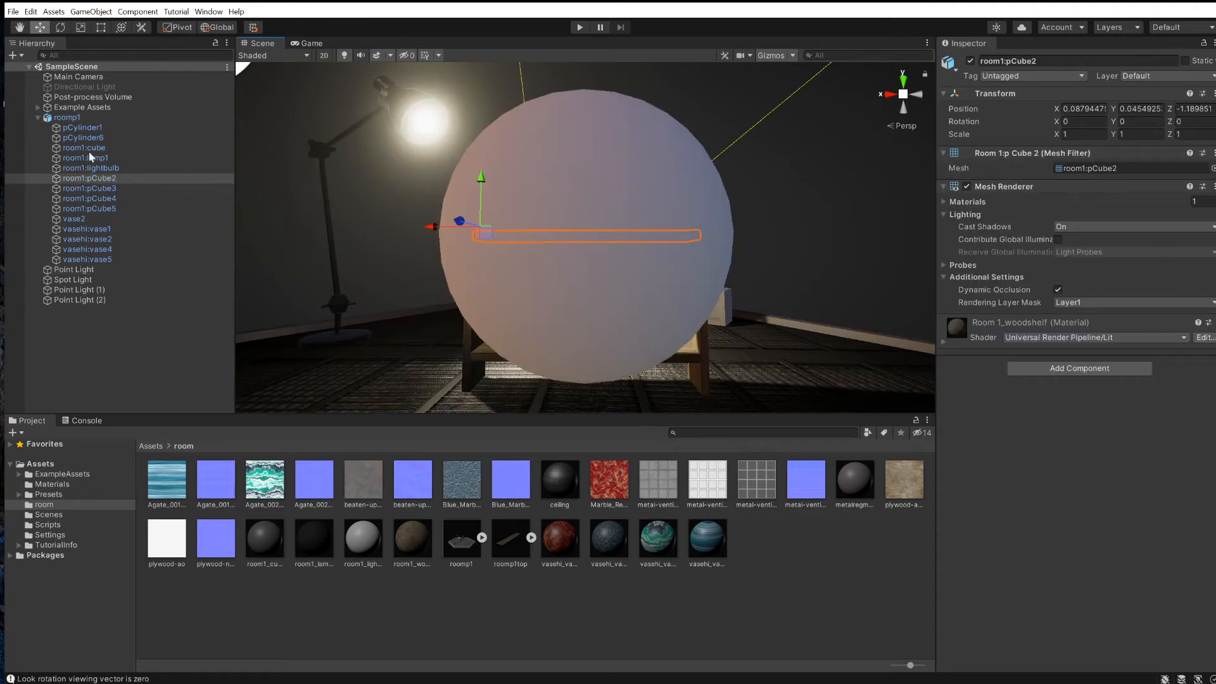
click(93, 179)
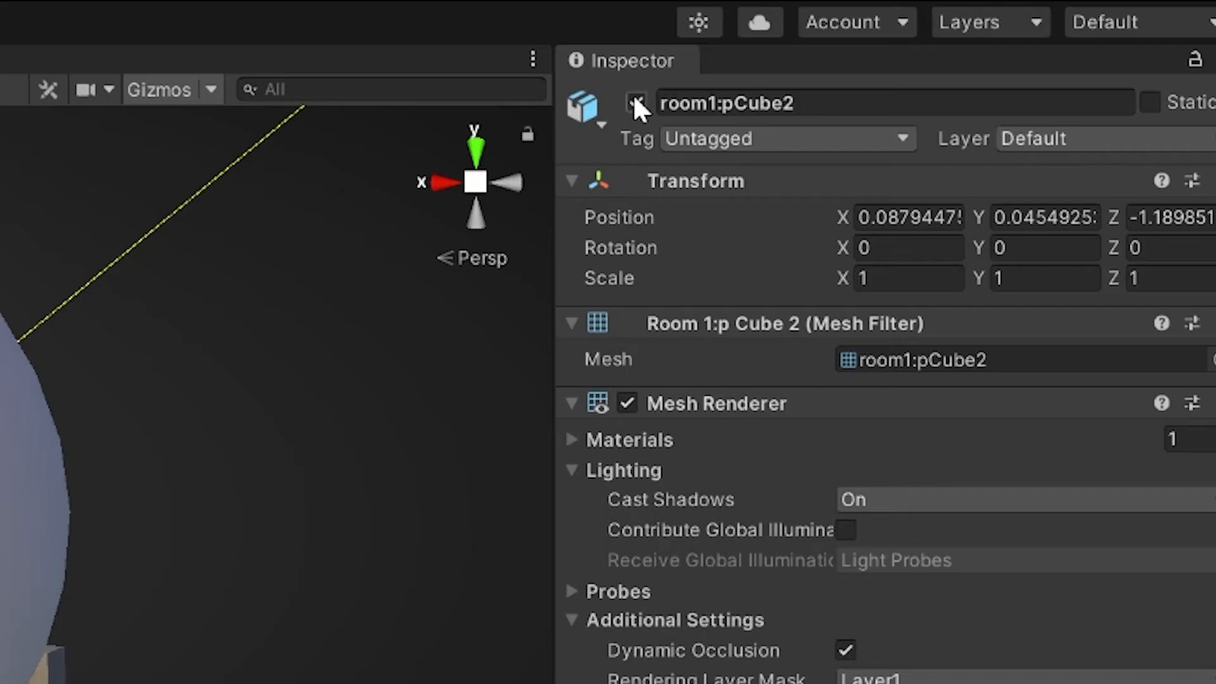
click(634, 97)
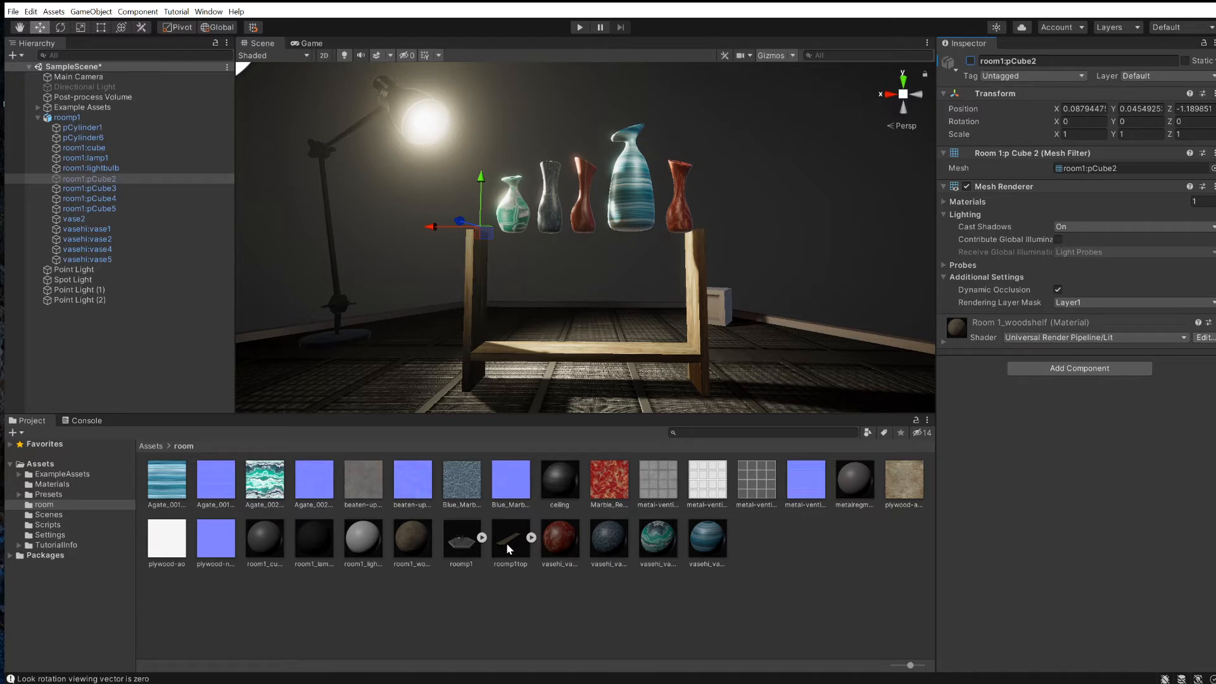
drag(506, 542, 118, 303)
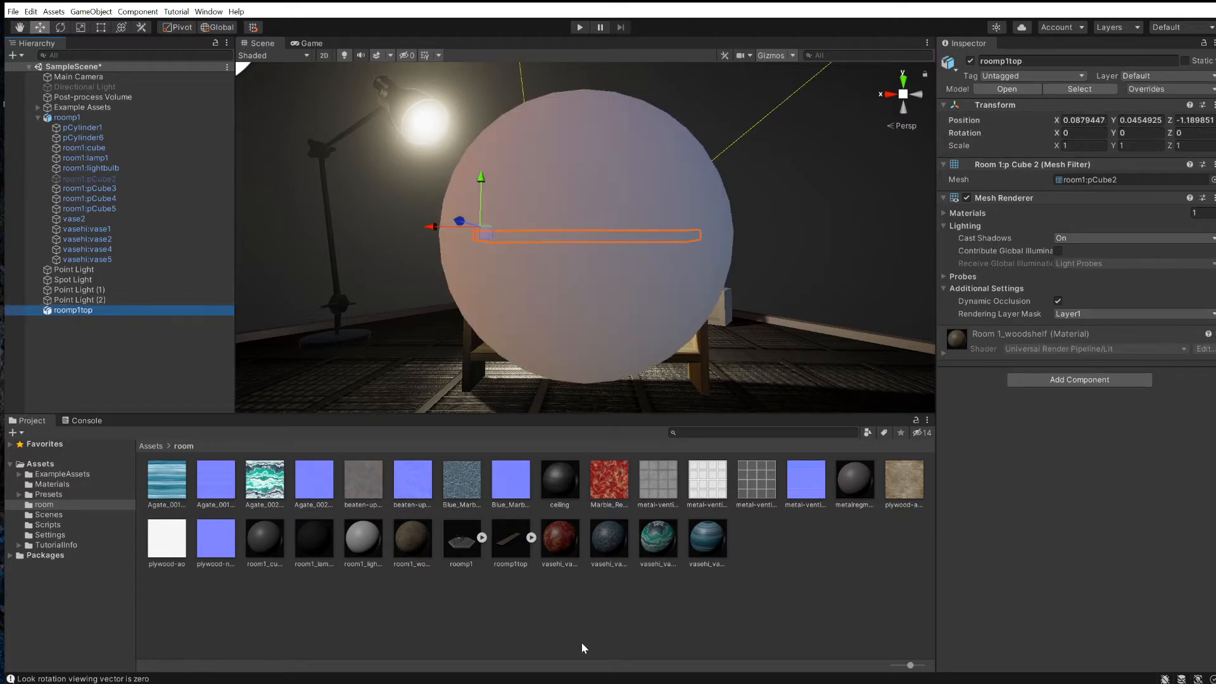
click(586, 596)
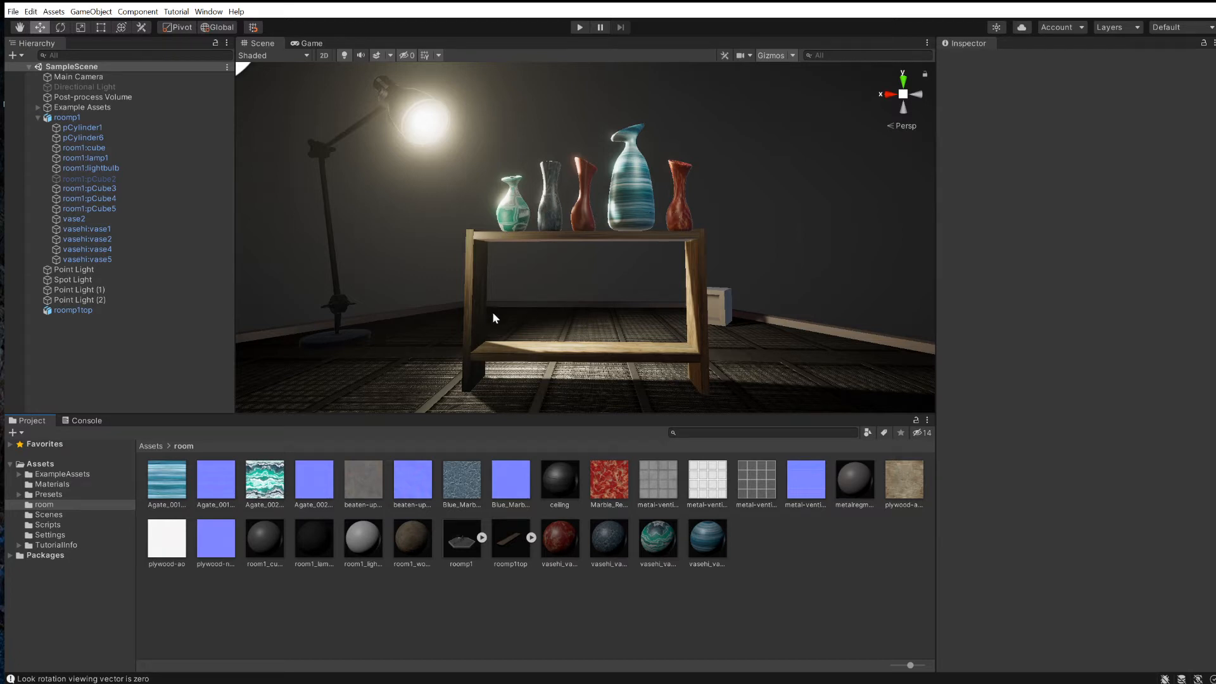
Step: Add a Box Collider component to each of the five vases standing on the bench
click(605, 237)
drag(606, 237, 517, 219)
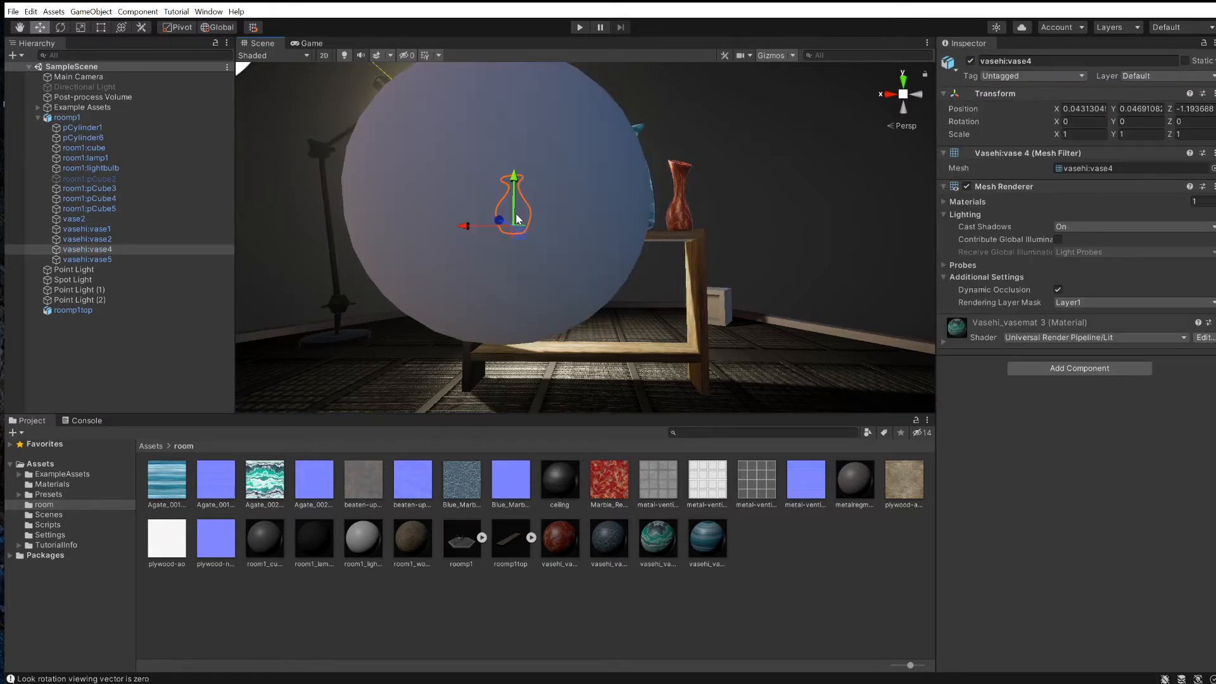
click(1066, 370)
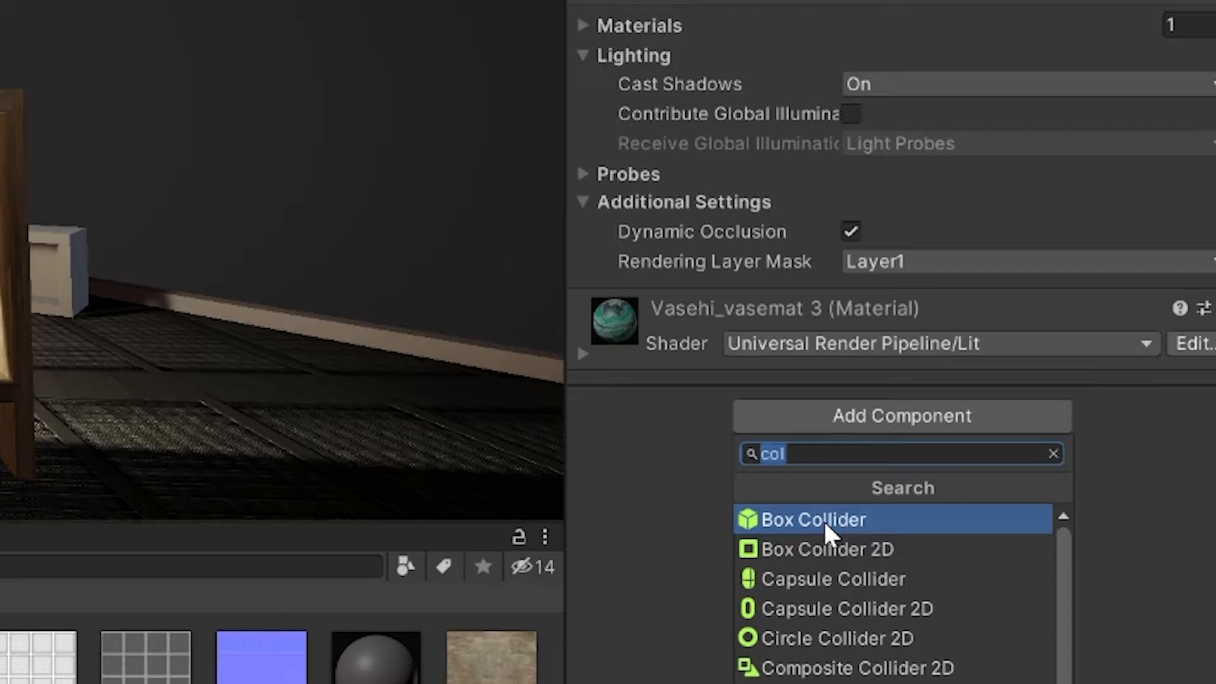
click(1045, 413)
click(557, 195)
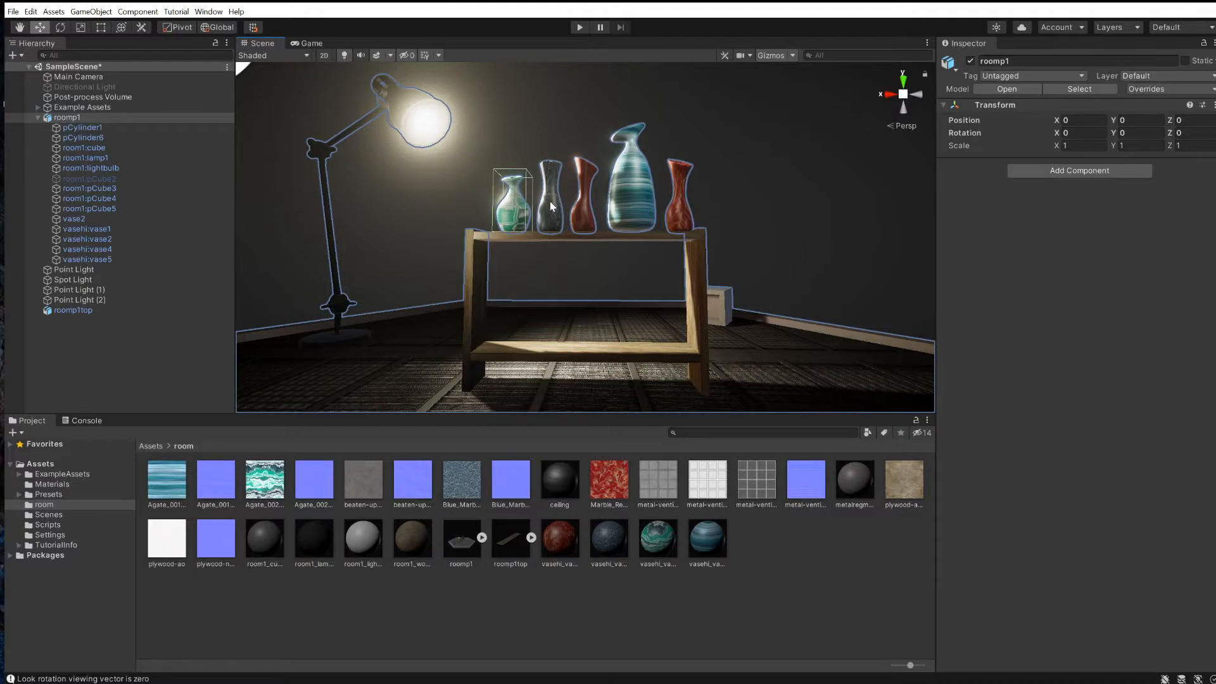
double_click(550, 200)
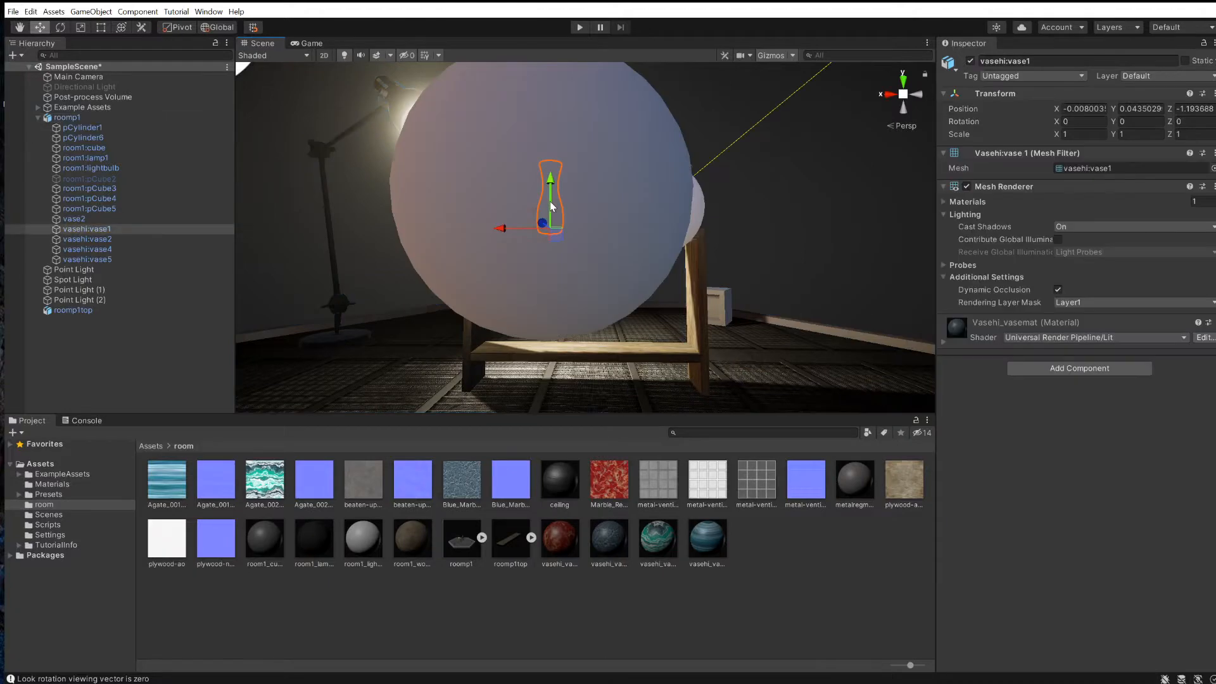
click(1075, 370)
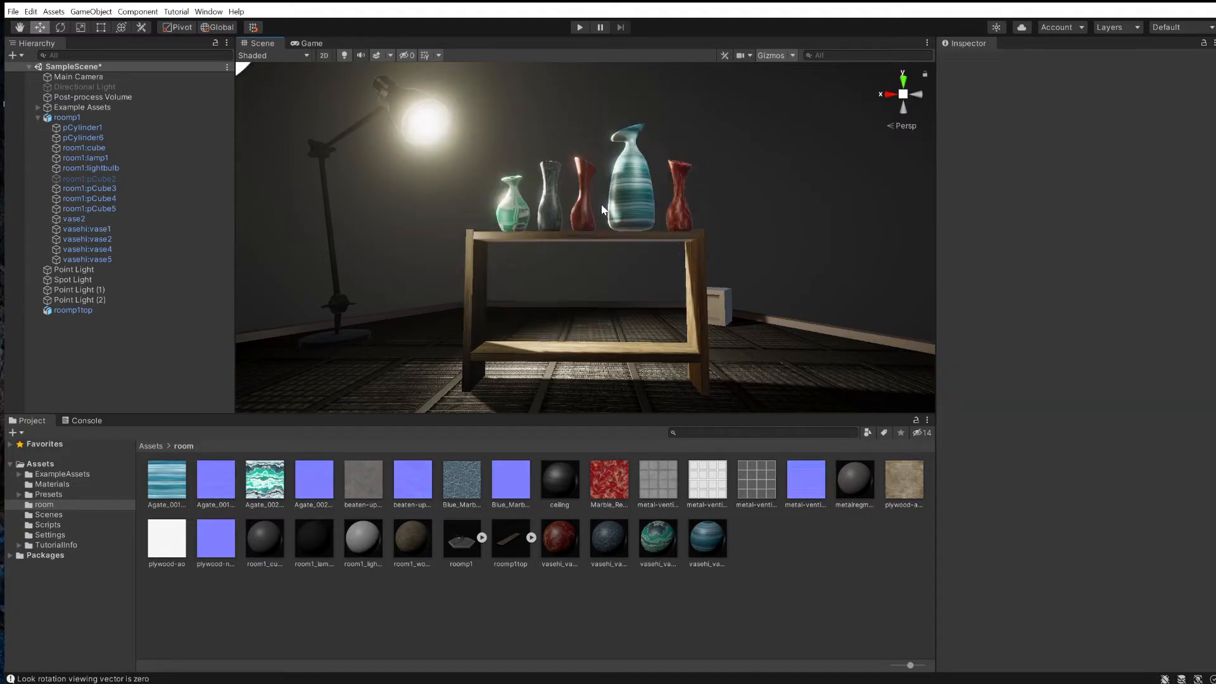
click(605, 209)
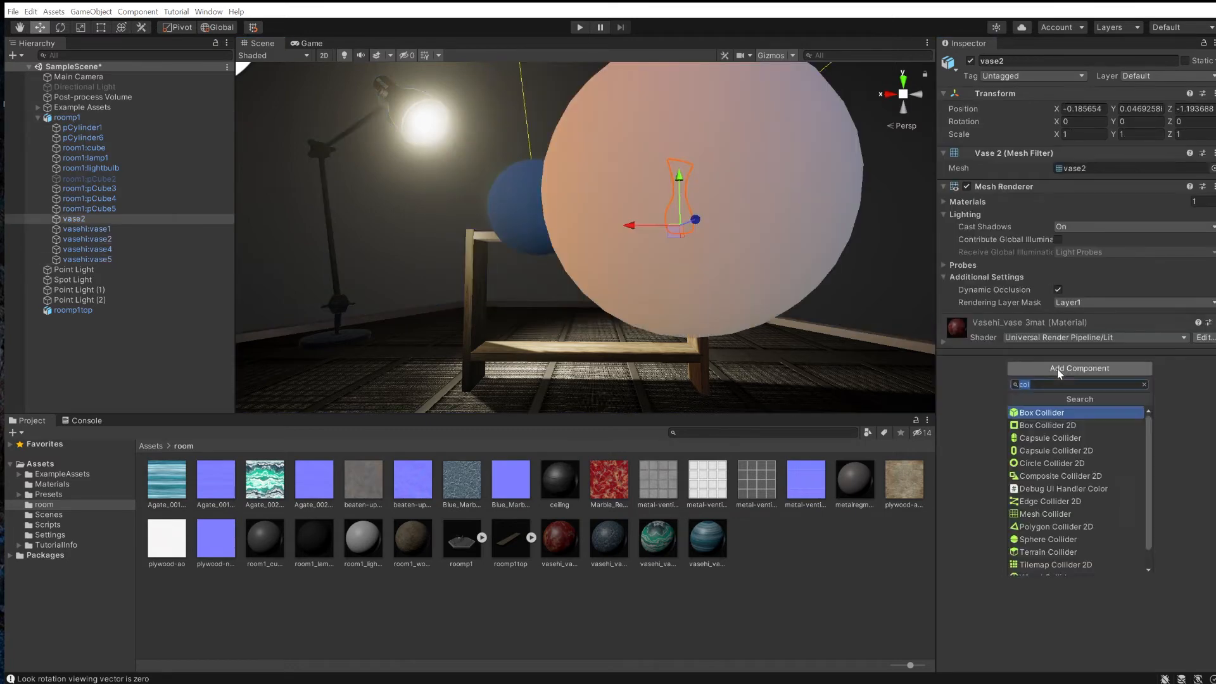
click(1057, 415)
Step: Add a Box Collider component to the bench top roomp1top
click(537, 225)
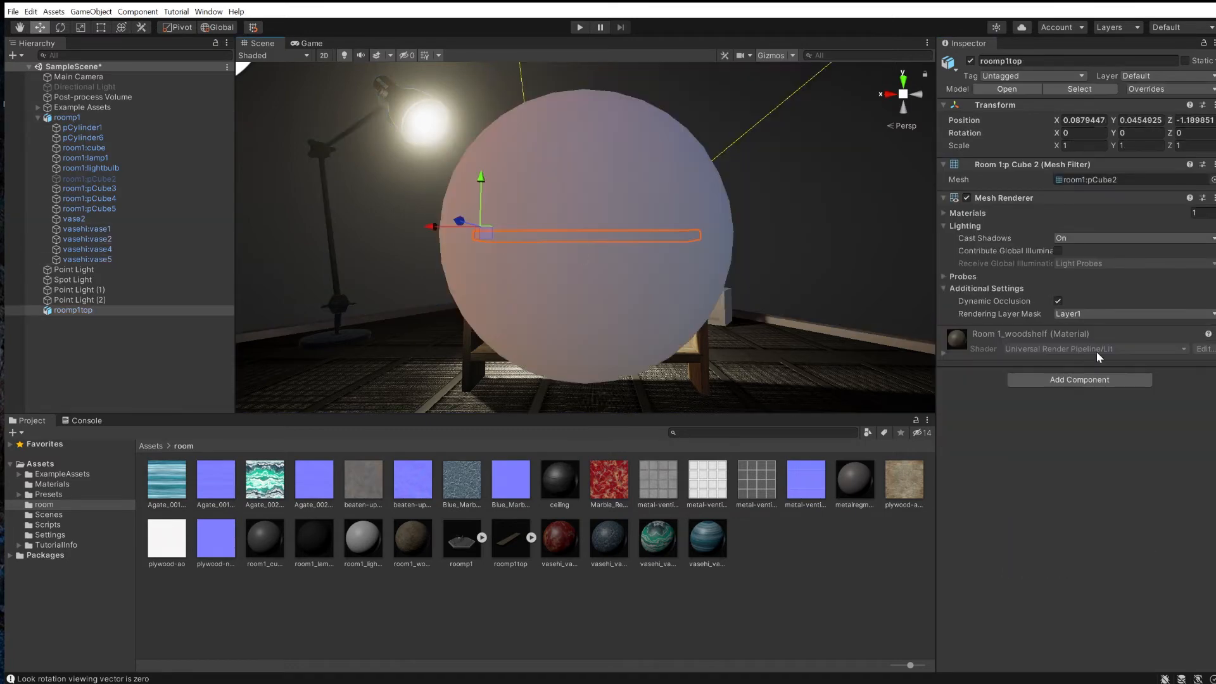
click(1080, 379)
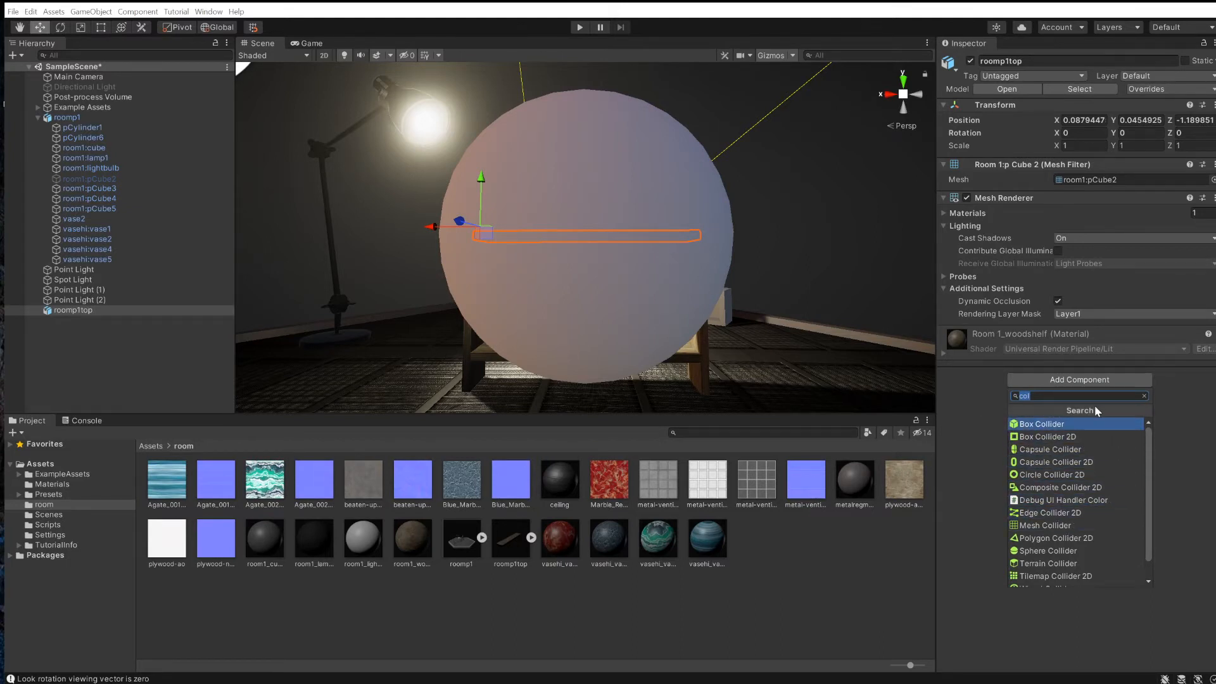
click(1036, 423)
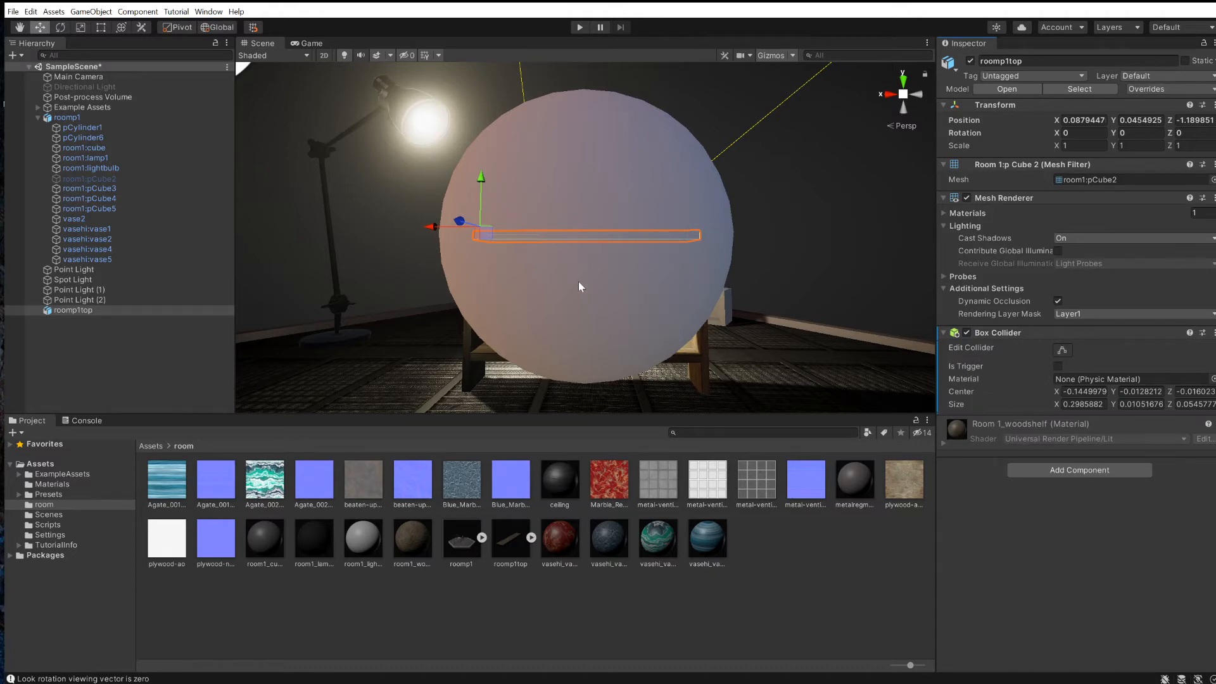
click(778, 578)
Step: Add a Rigidbody component to the green vase vasehi:vase4 and open its mass for editing
click(519, 217)
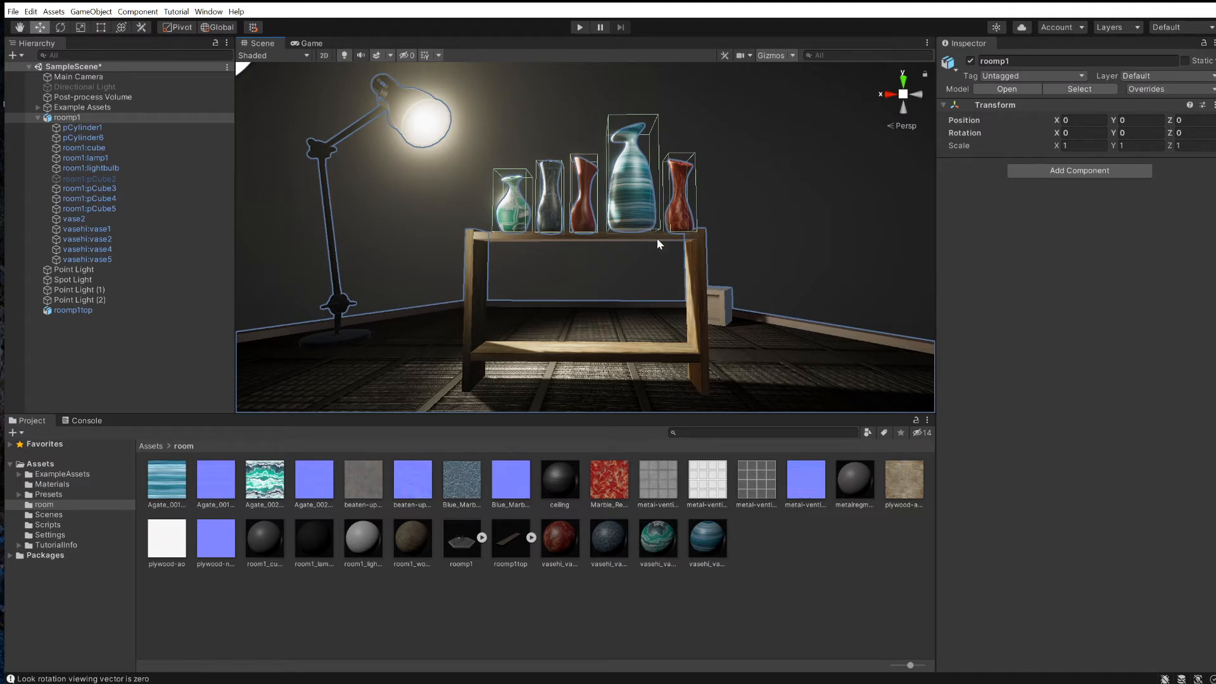
click(520, 214)
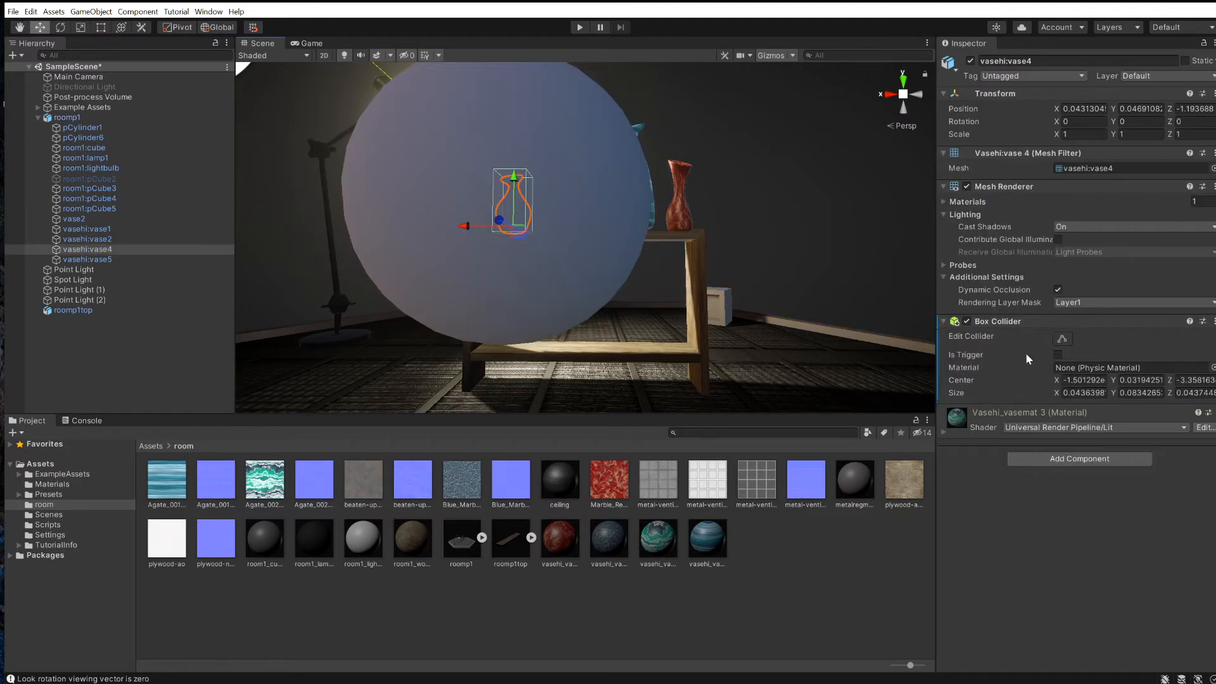
click(1061, 458)
text(ri)
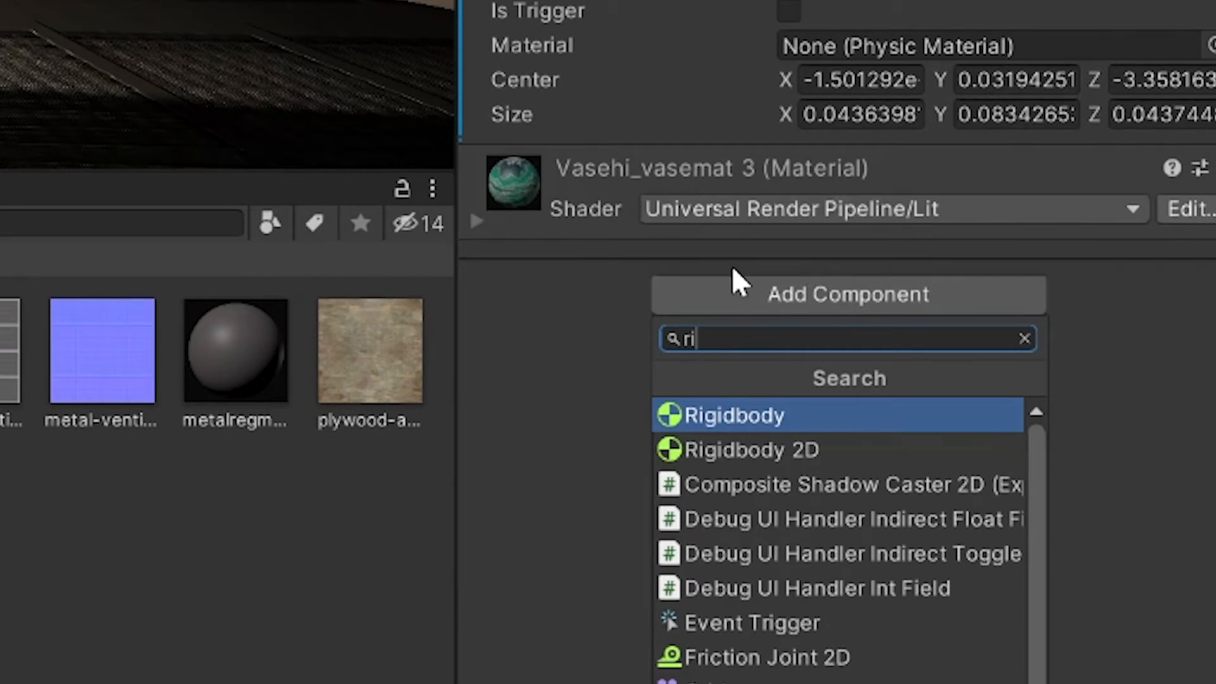
click(731, 411)
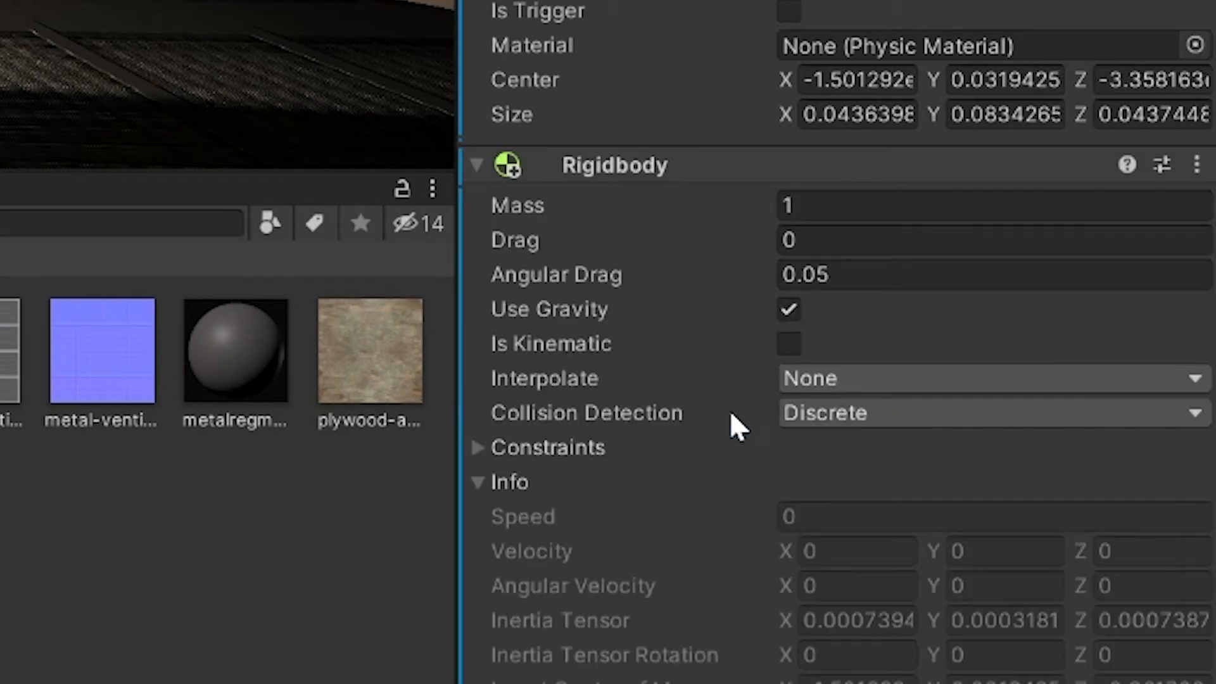
click(823, 205)
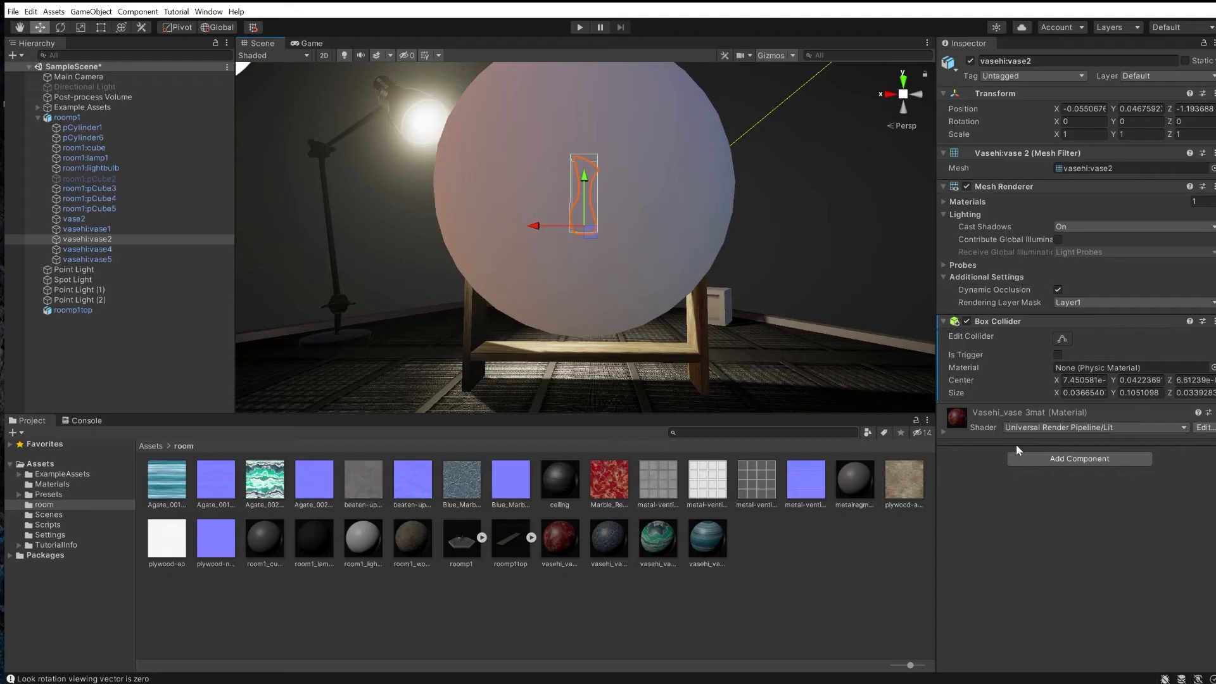
Step: Add a Rigidbody component to the red vase vasehi:vase2 and set its mass to 10
click(1049, 459)
click(1043, 502)
click(1055, 427)
text(10)
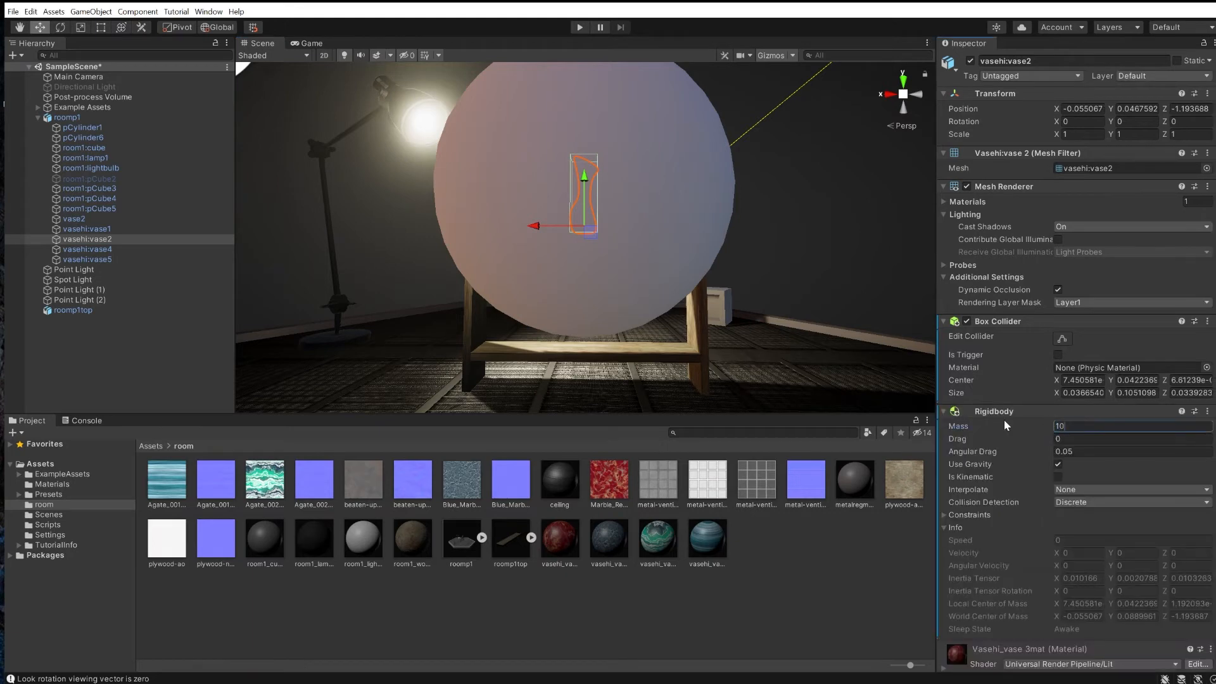
key(Return)
Step: Add a Rigidbody component to the tall blue vase vasehi:vase5 and open its mass for editing
click(627, 206)
click(1079, 459)
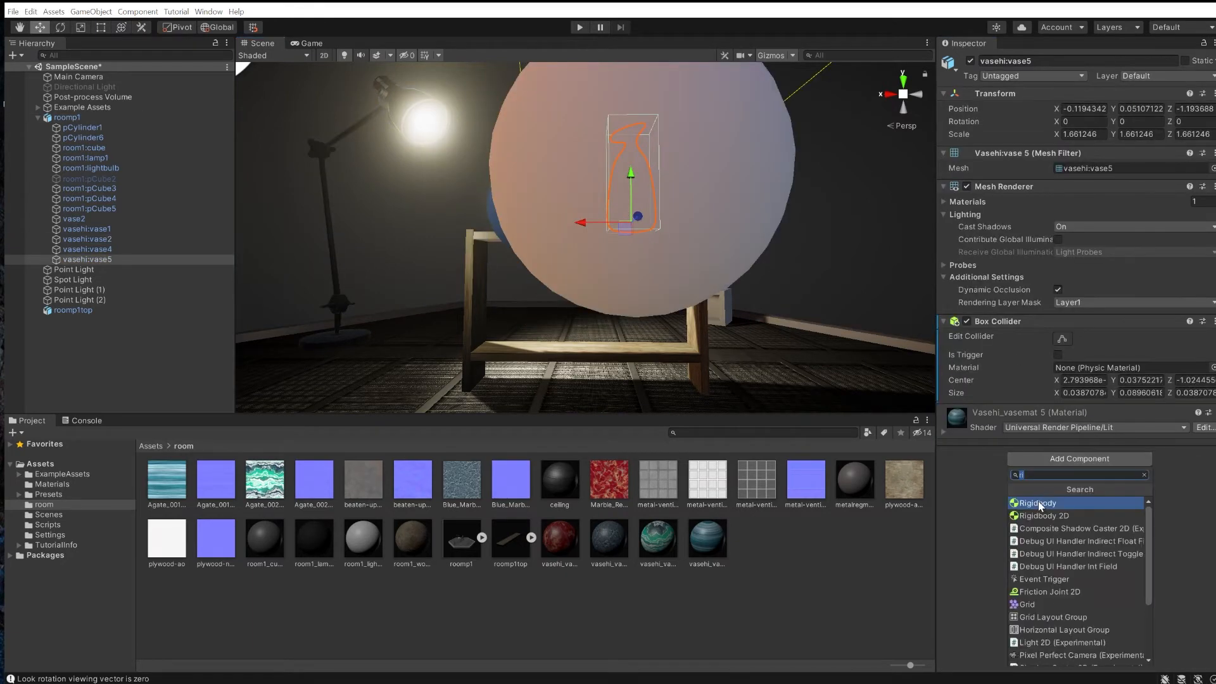
click(1039, 500)
click(1077, 426)
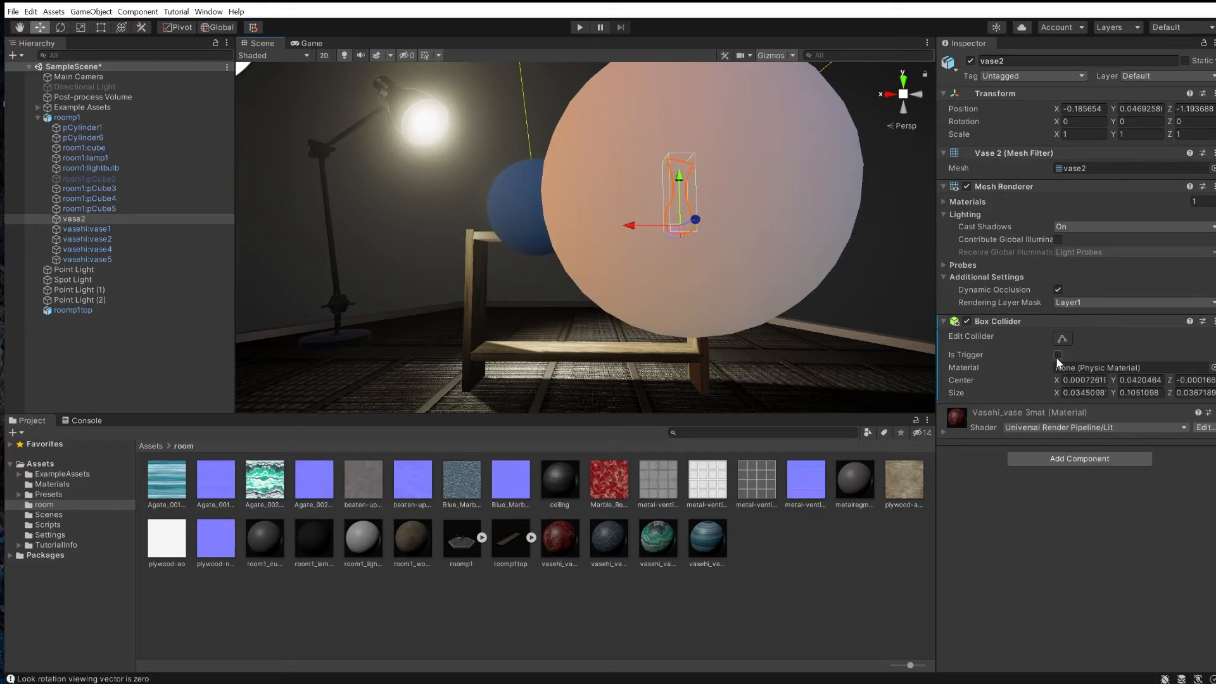
Step: Add a Rigidbody component to the red vase named vase2 and set its mass to 5
click(1079, 458)
click(1047, 500)
click(1056, 427)
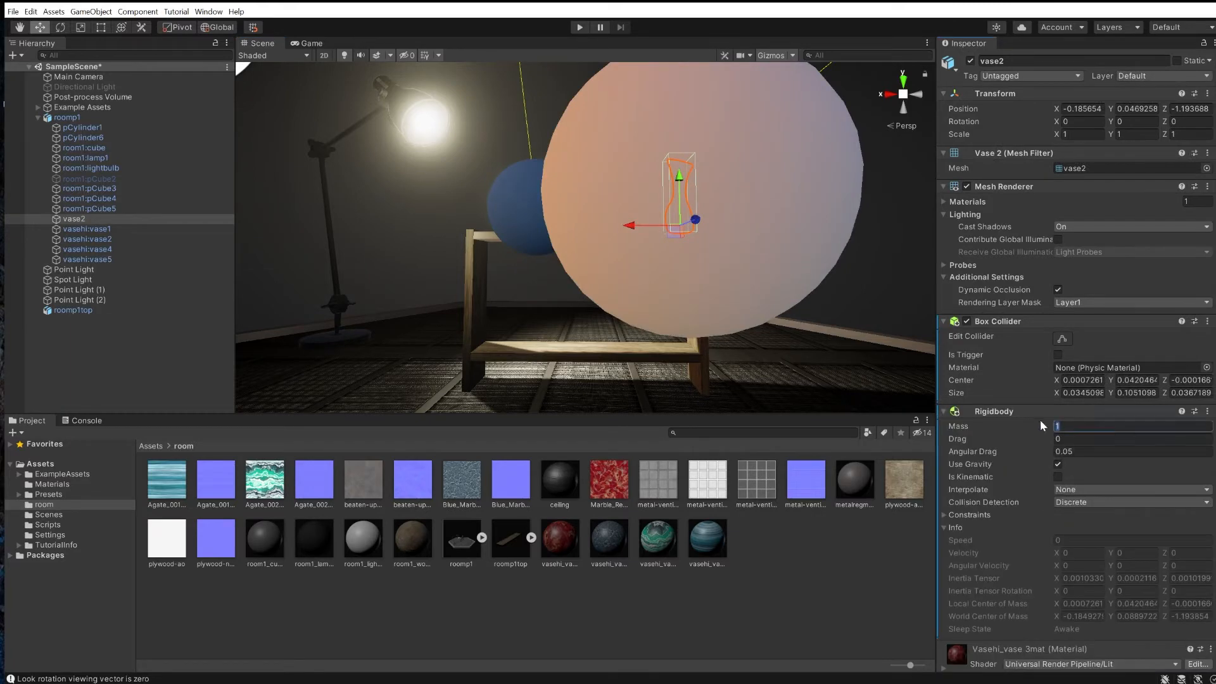
text(5)
Step: Add a Rigidbody component to roomp1top, disable Use Gravity and enable Is Kinematic
click(659, 247)
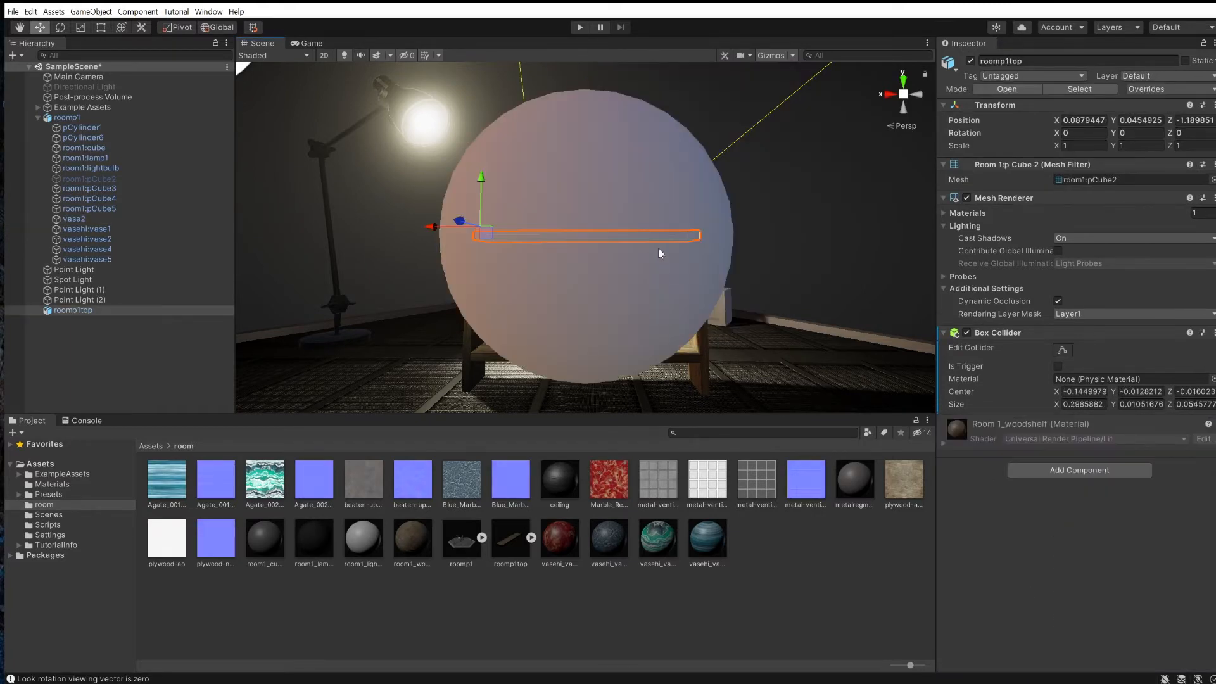
click(1077, 473)
click(1047, 514)
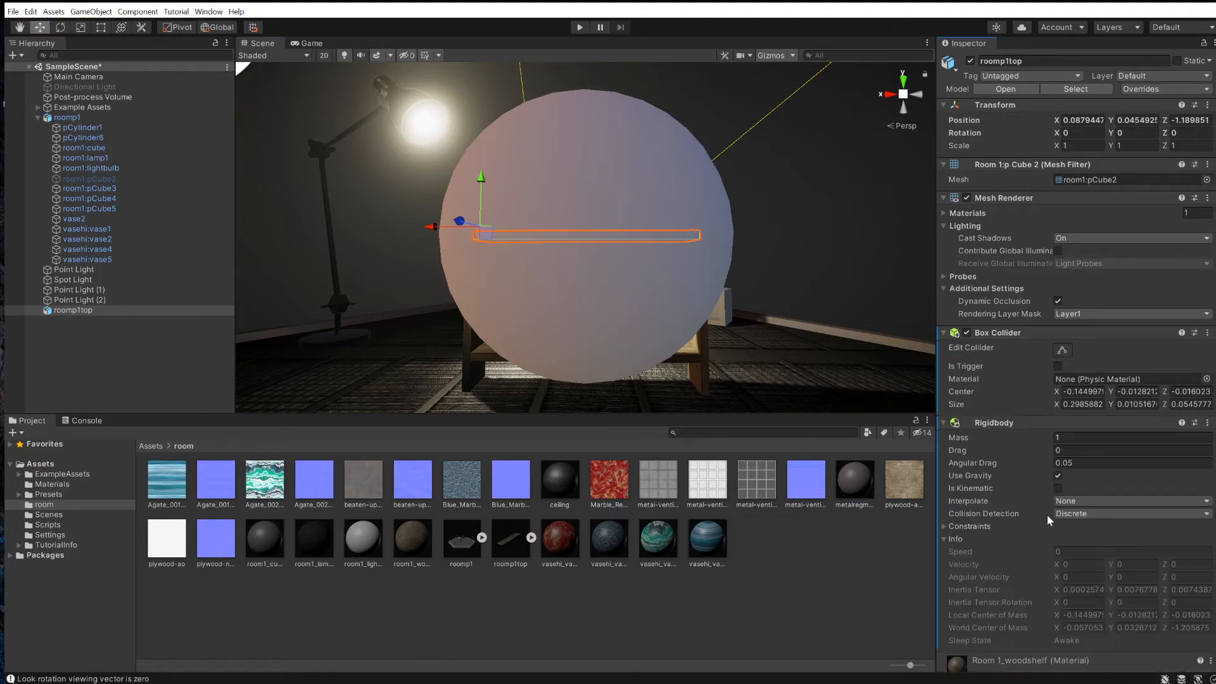
click(1071, 438)
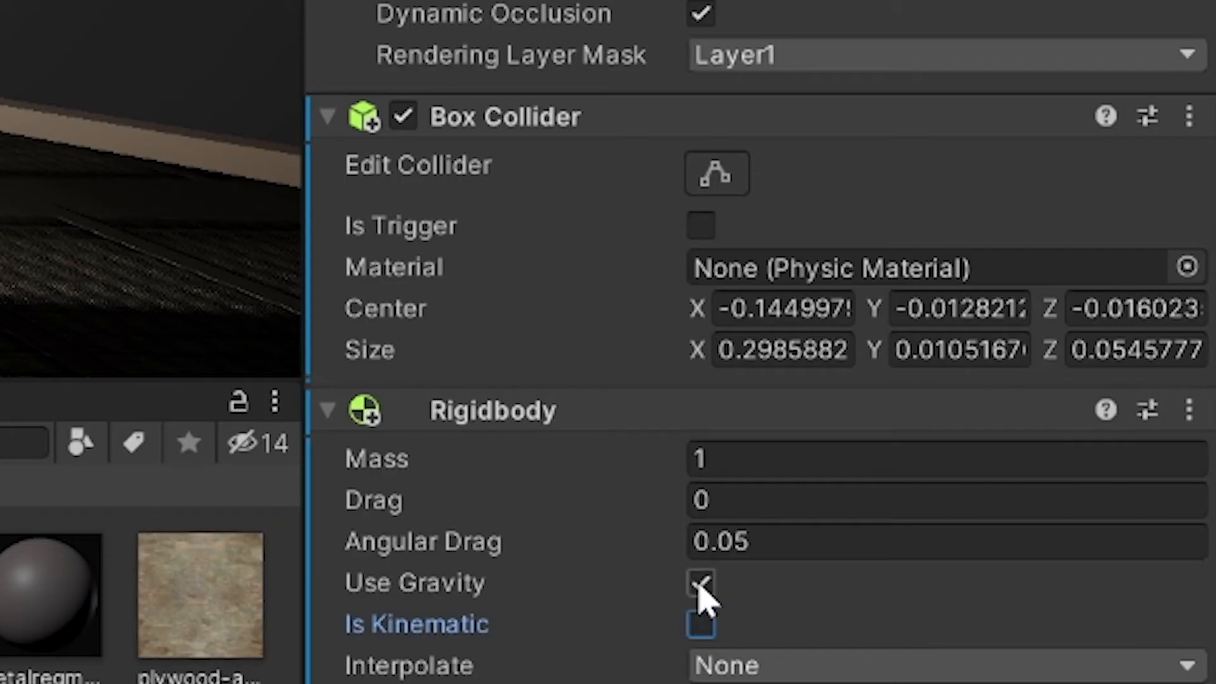
click(701, 583)
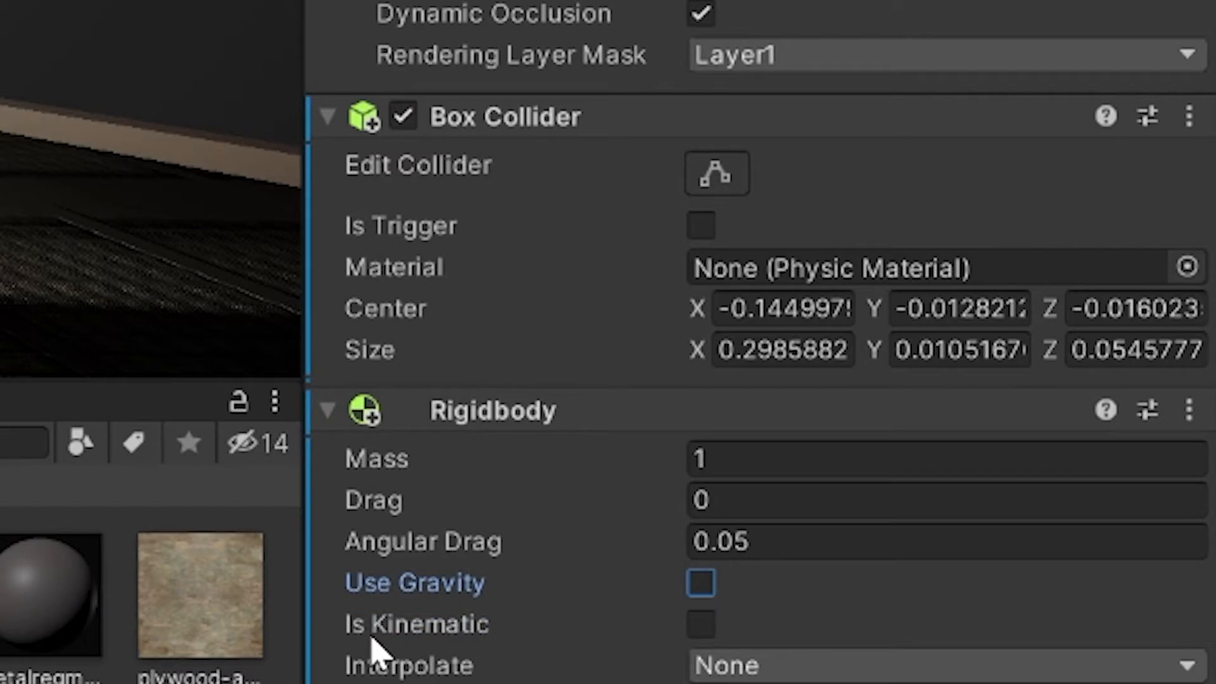
click(700, 626)
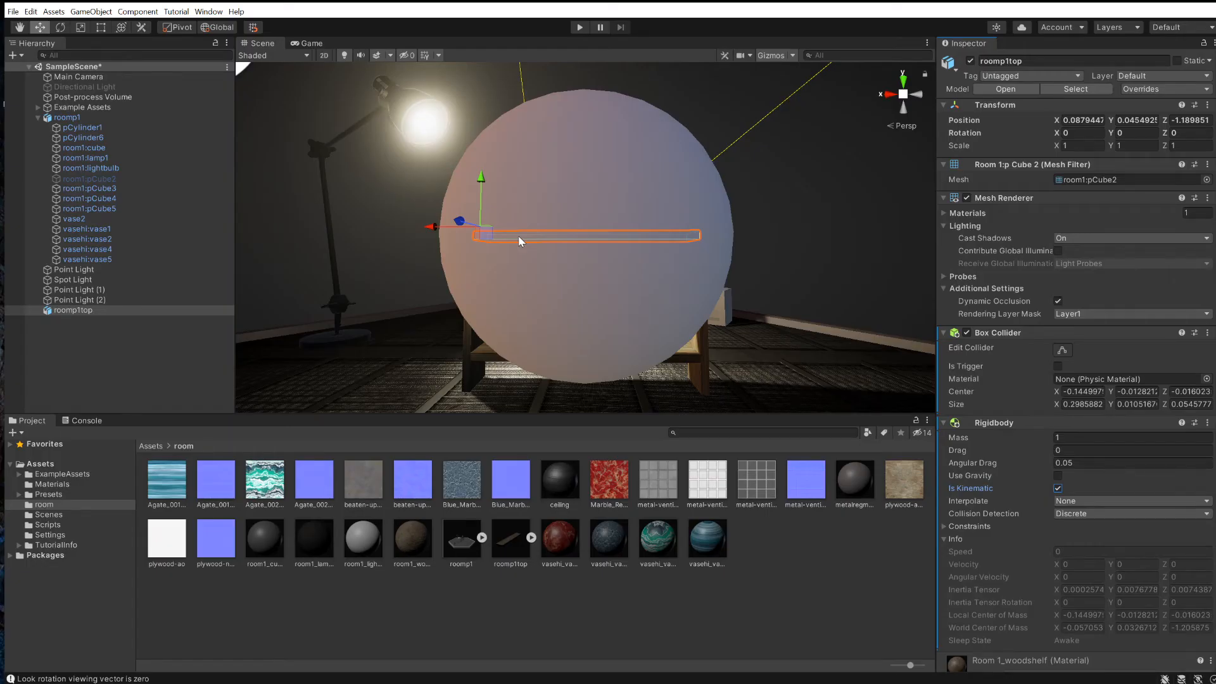
click(777, 365)
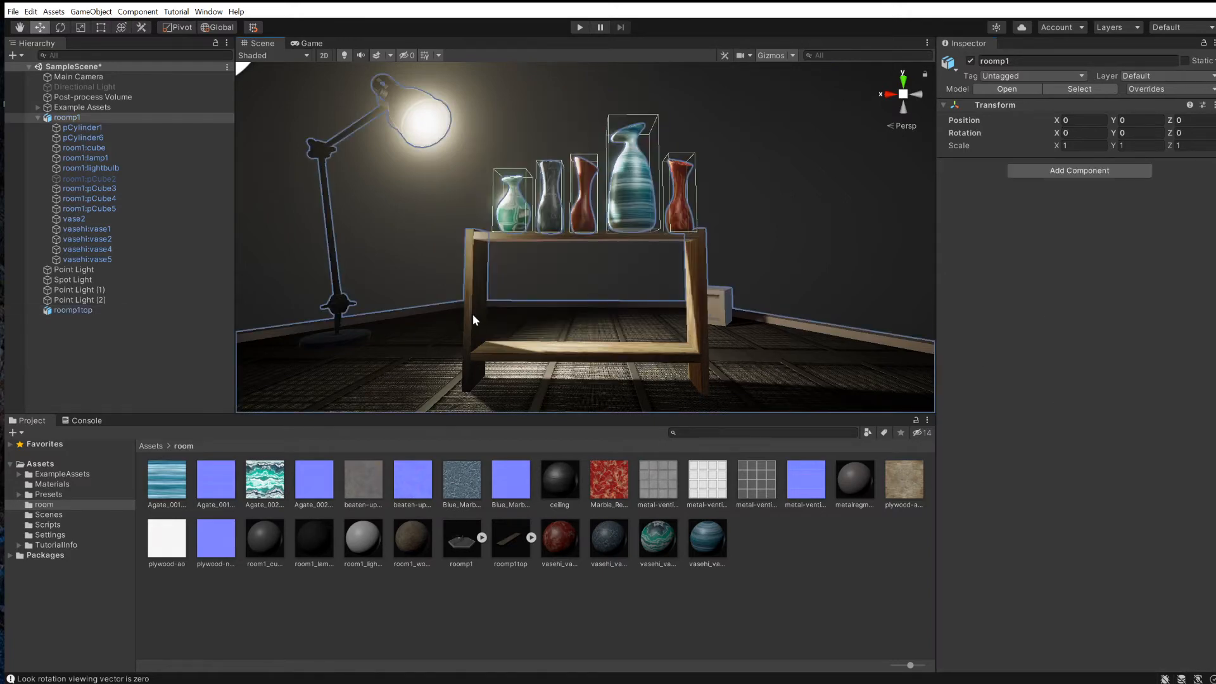
Step: Add a Box Collider component to the room surface pCylinder1
click(776, 368)
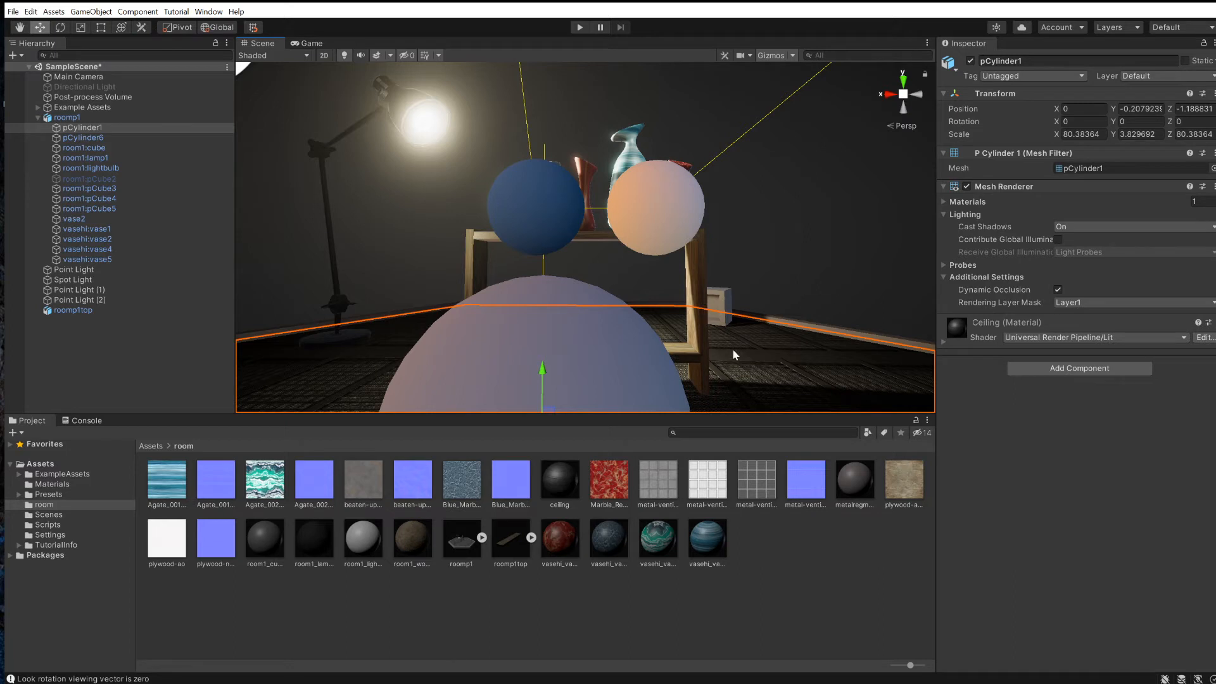
click(1043, 367)
text(r)
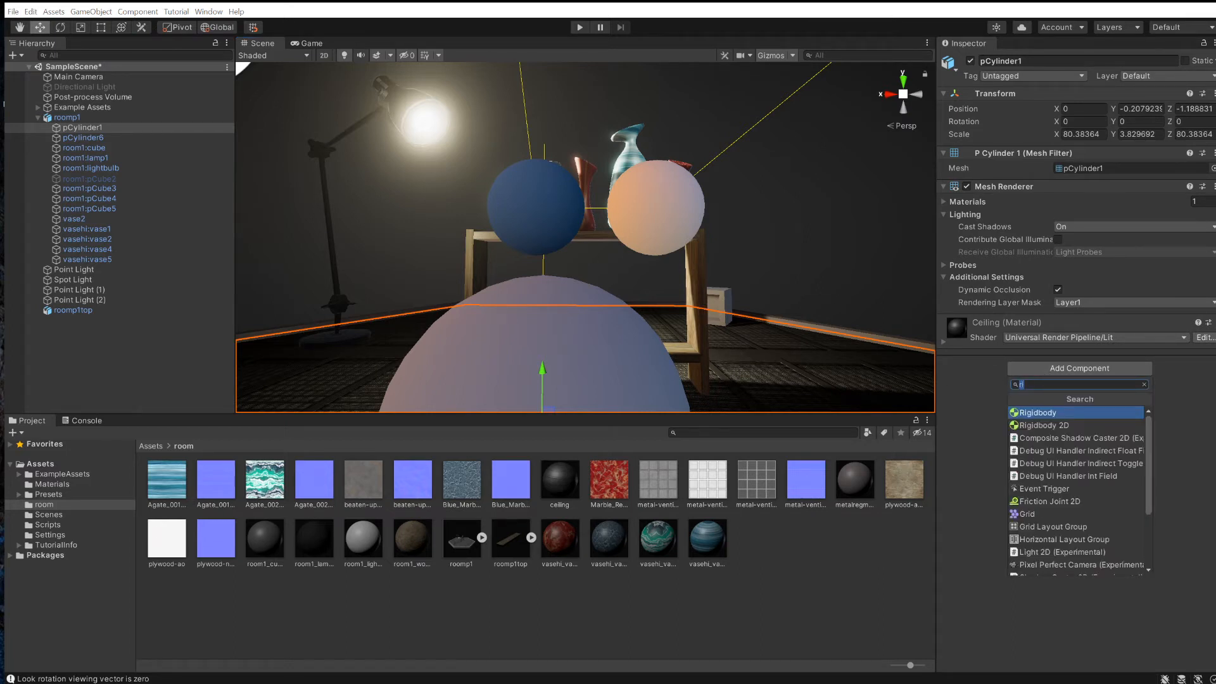
key(BackSpace)
text(col)
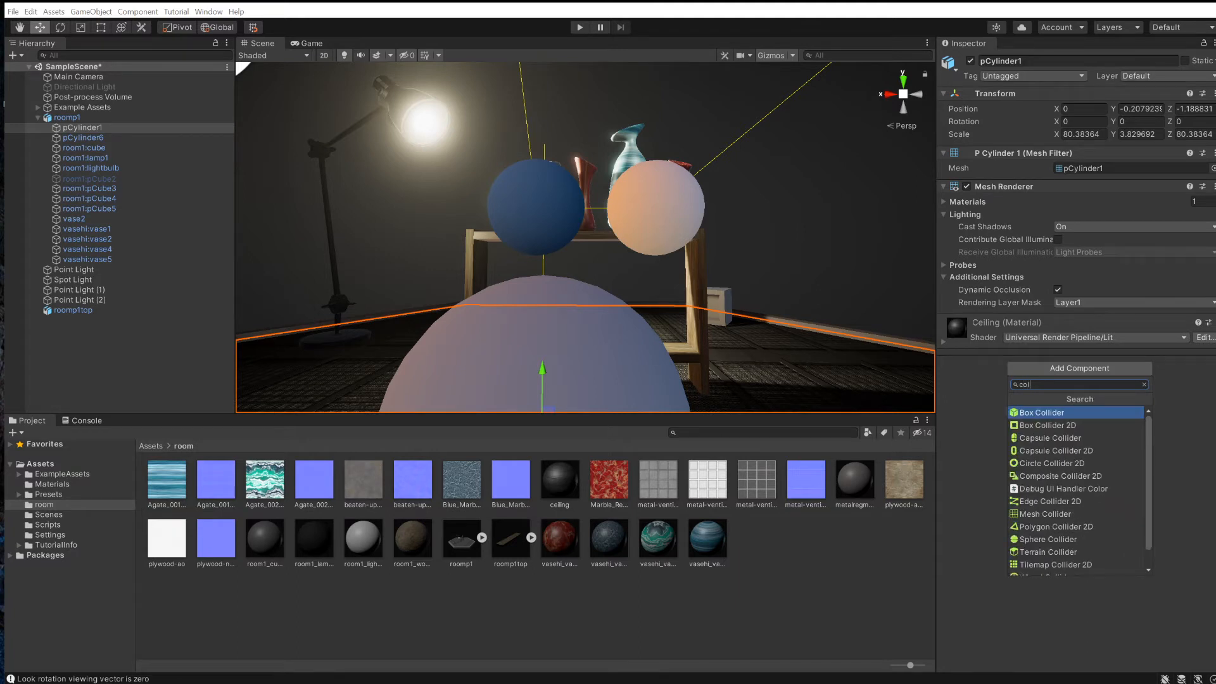
click(1047, 415)
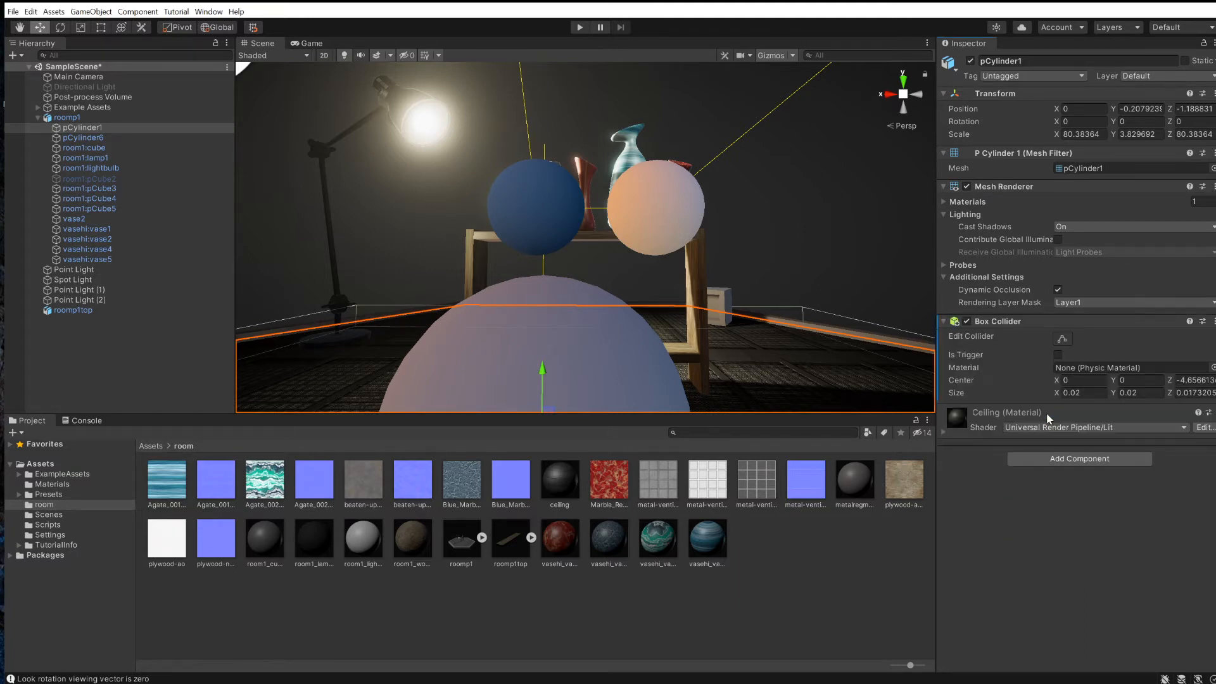
Step: Add a Box Collider component to each of the bench's two legs, room1:pCube4 and room1:pCube3
click(693, 283)
click(693, 283)
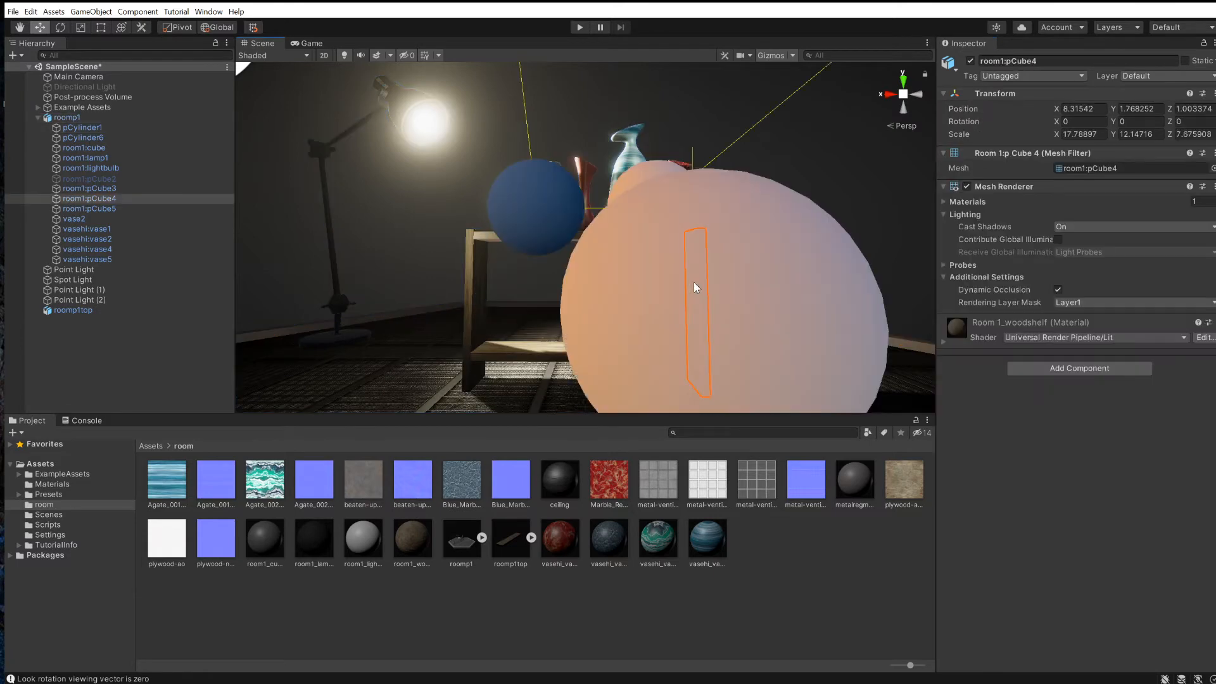
click(1069, 371)
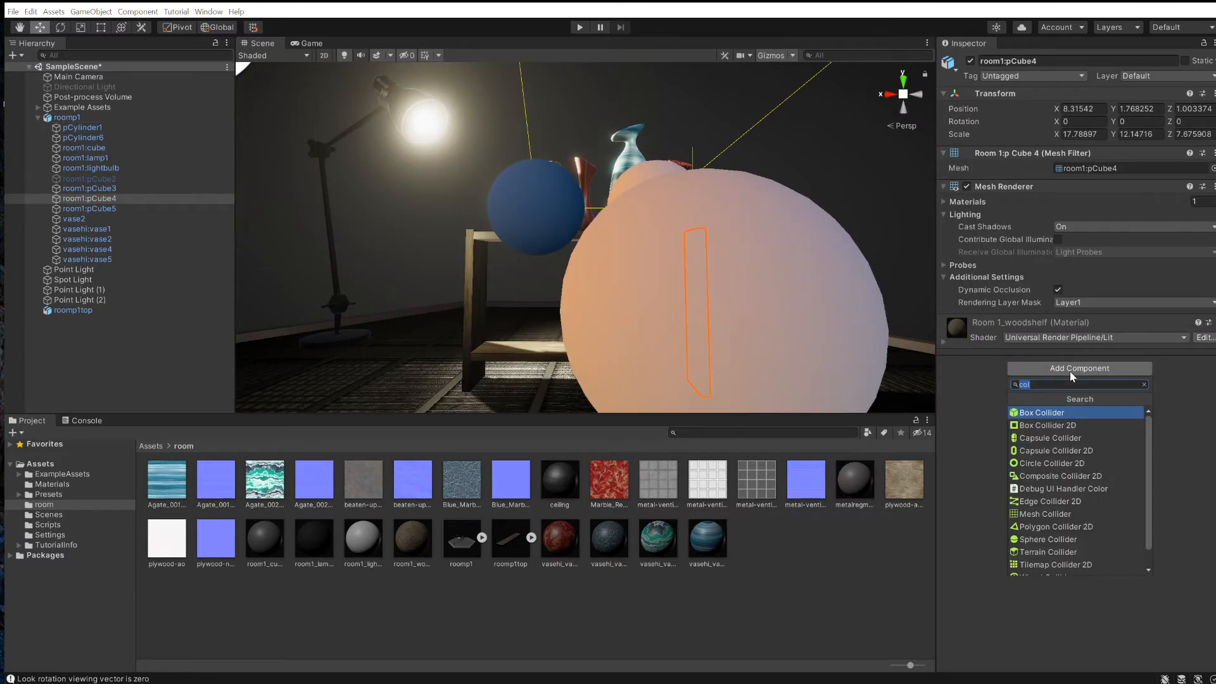
click(1050, 413)
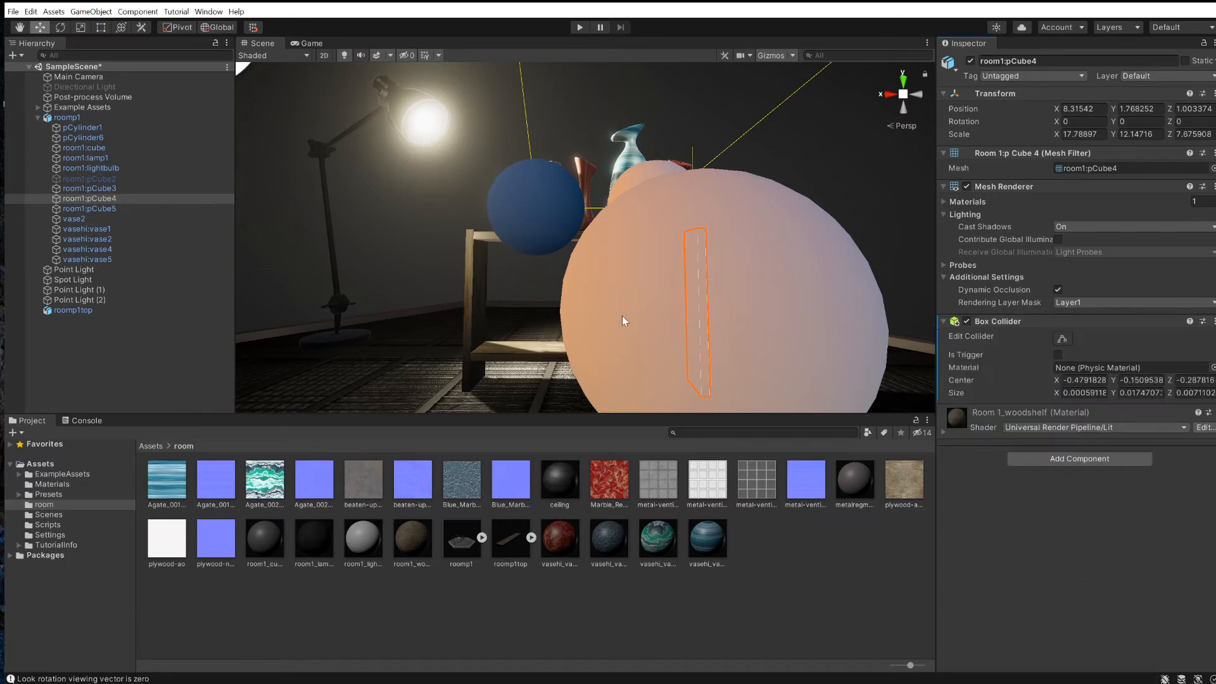
click(476, 300)
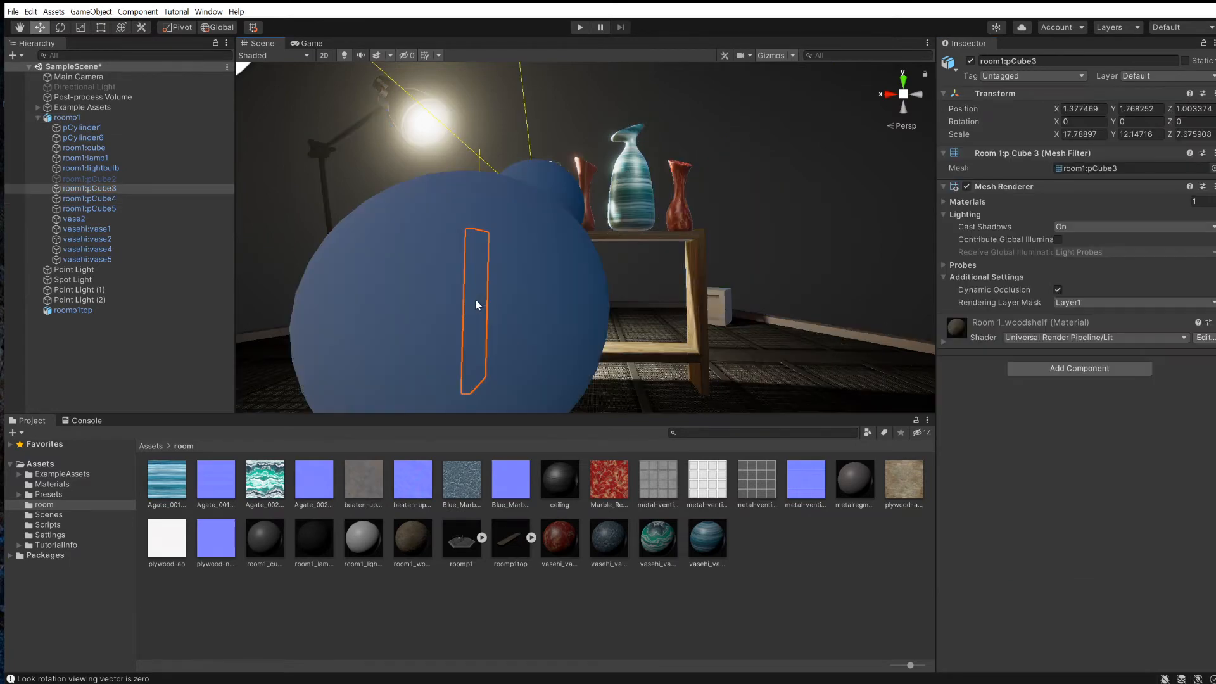
click(1054, 371)
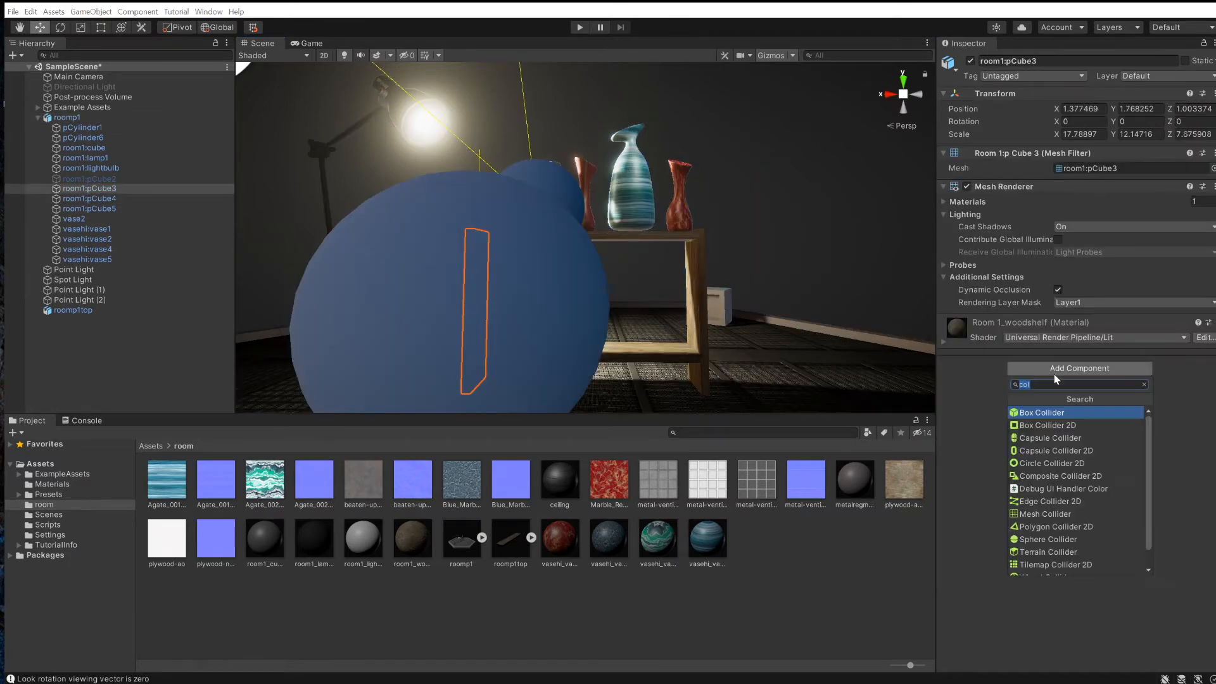
click(1050, 413)
Step: Add a Box Collider component to the bench's lower shelf, room1:pCube5
click(656, 352)
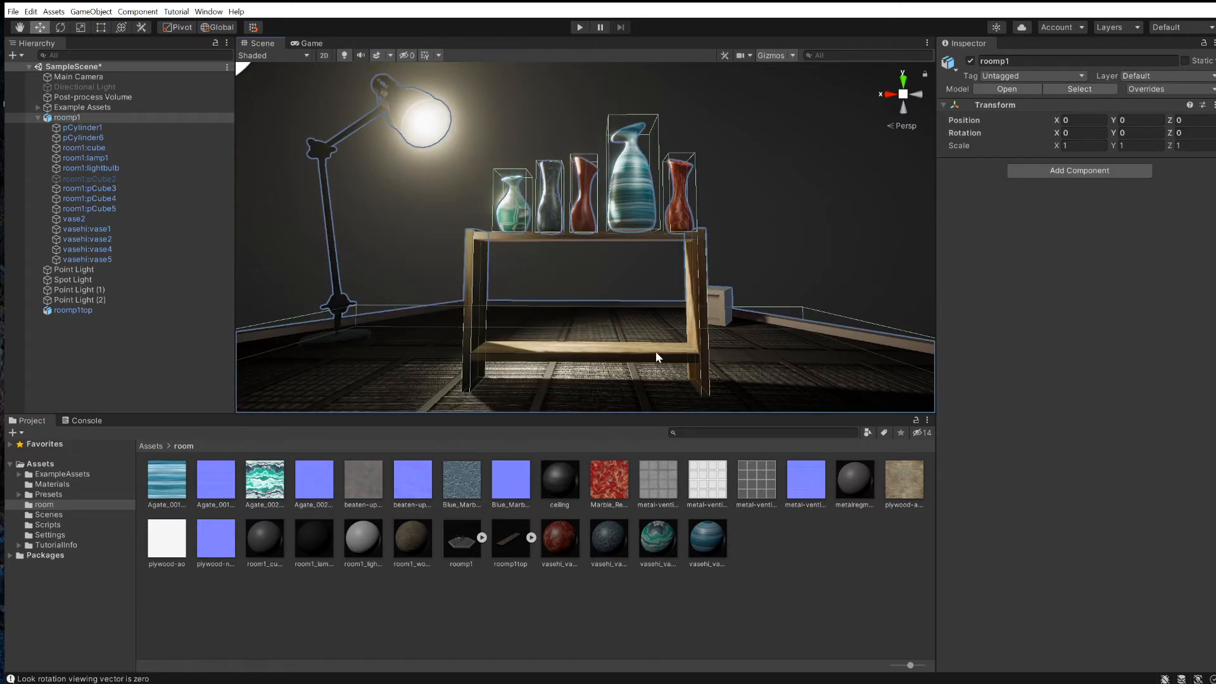
click(629, 352)
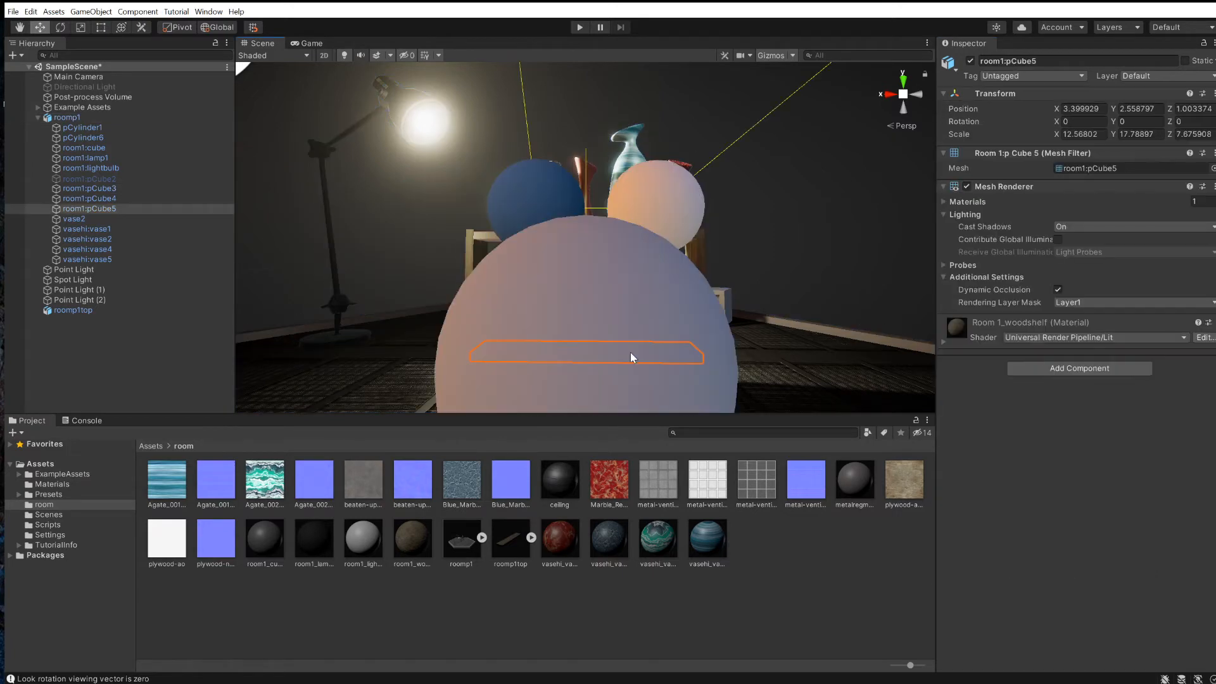
click(1046, 370)
click(1040, 416)
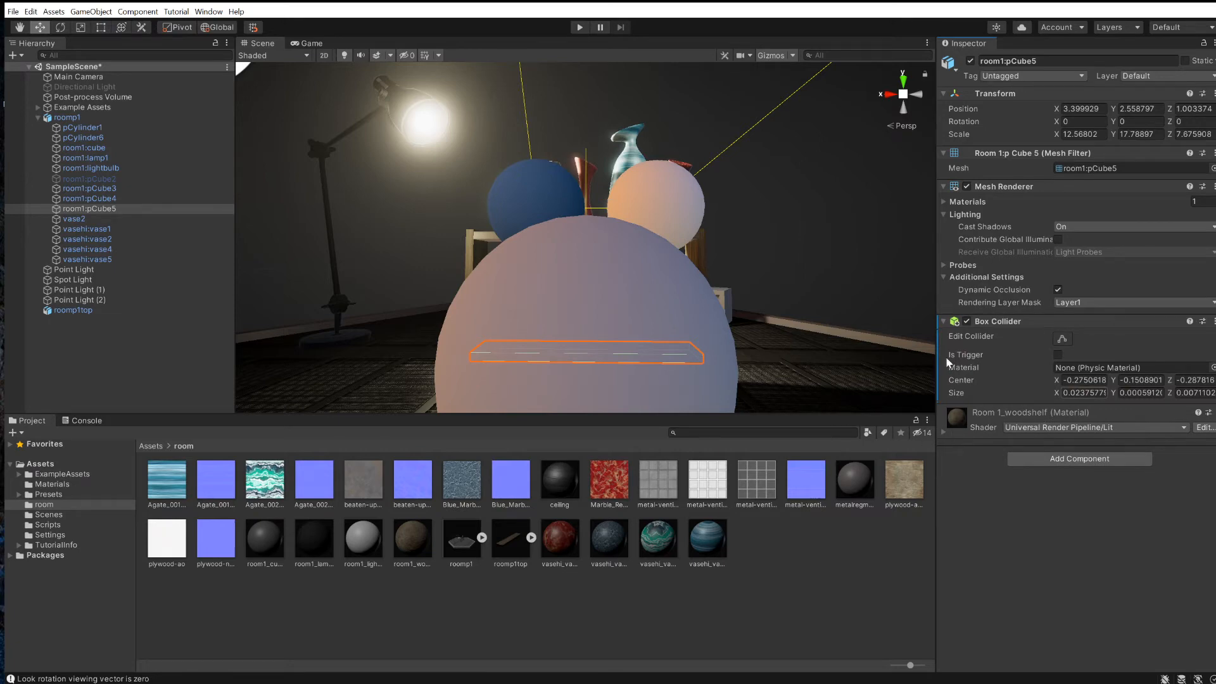
click(862, 366)
Step: Open the Animation window for the bench top roomp1top and create an animation clip named workbenchtop
click(484, 234)
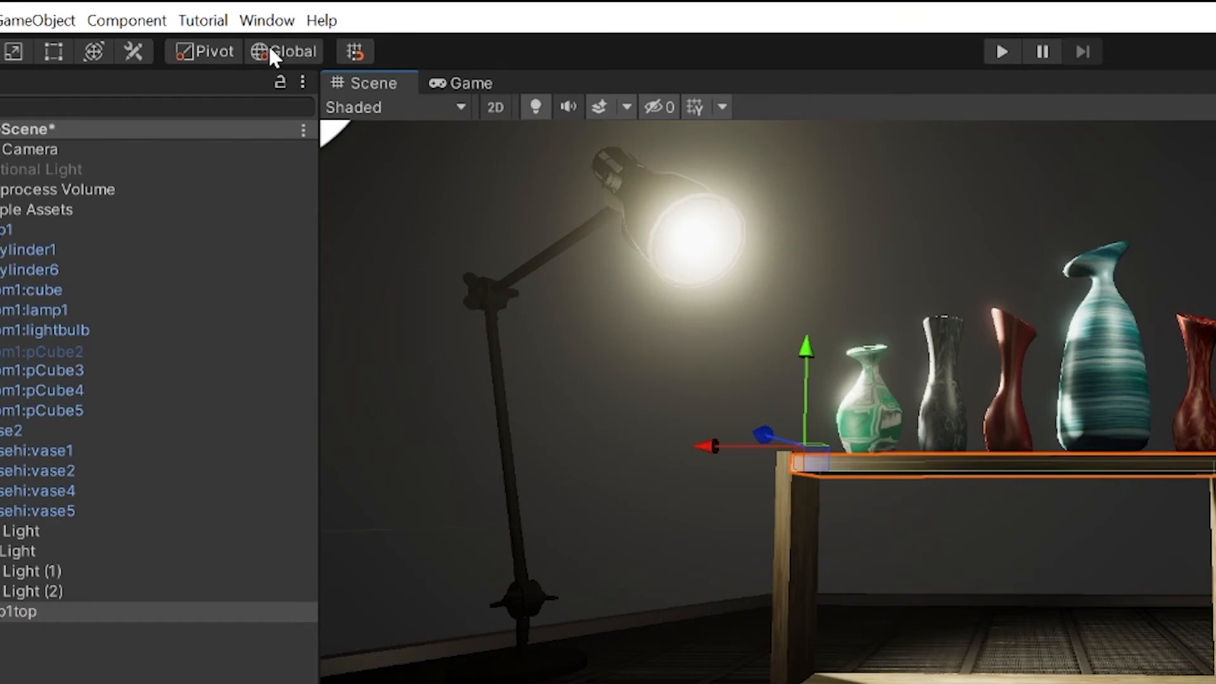
click(259, 21)
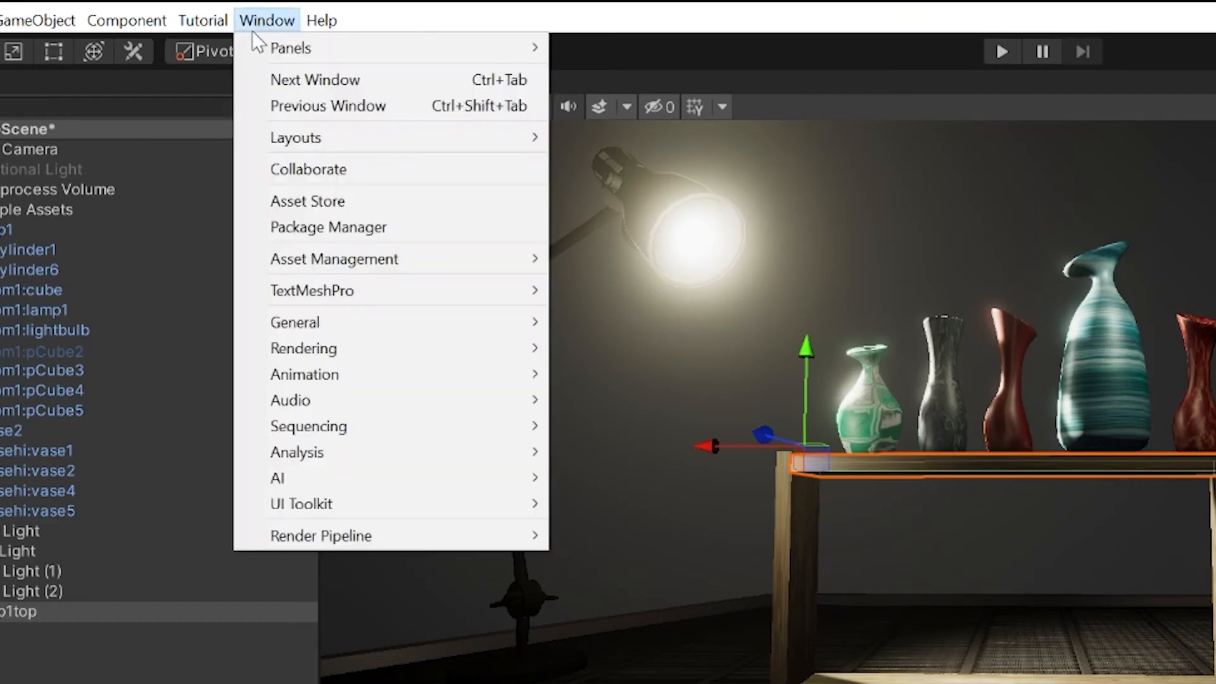
mouse_move(335, 378)
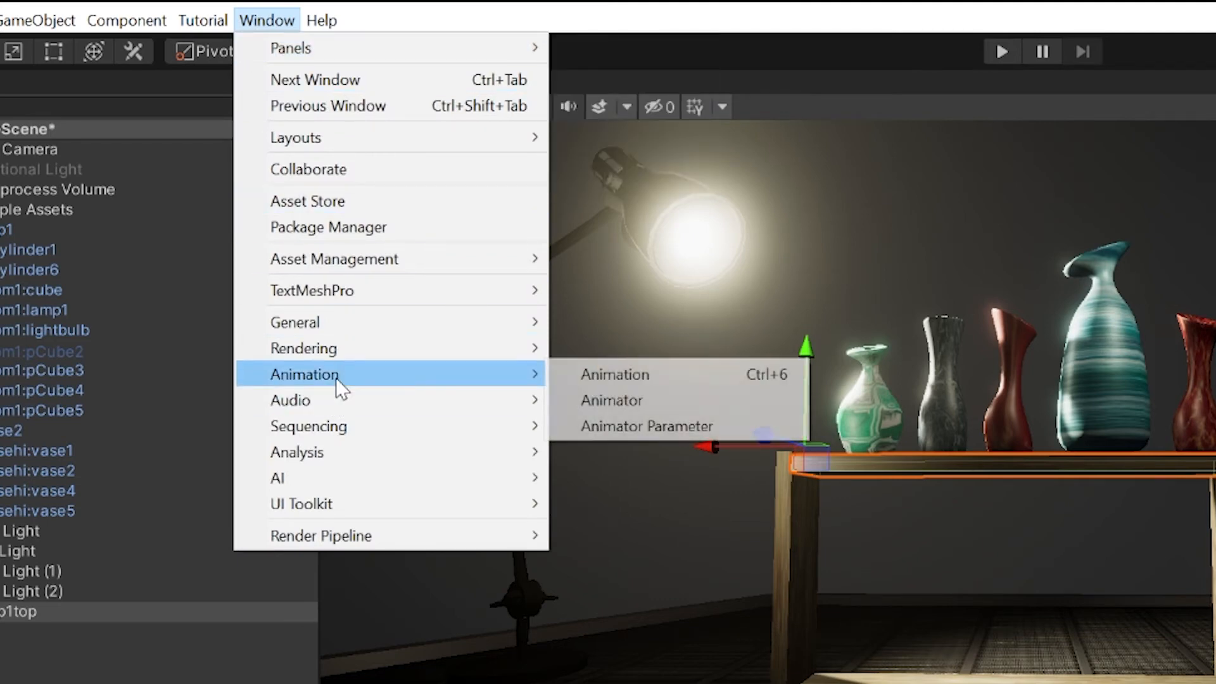
click(601, 379)
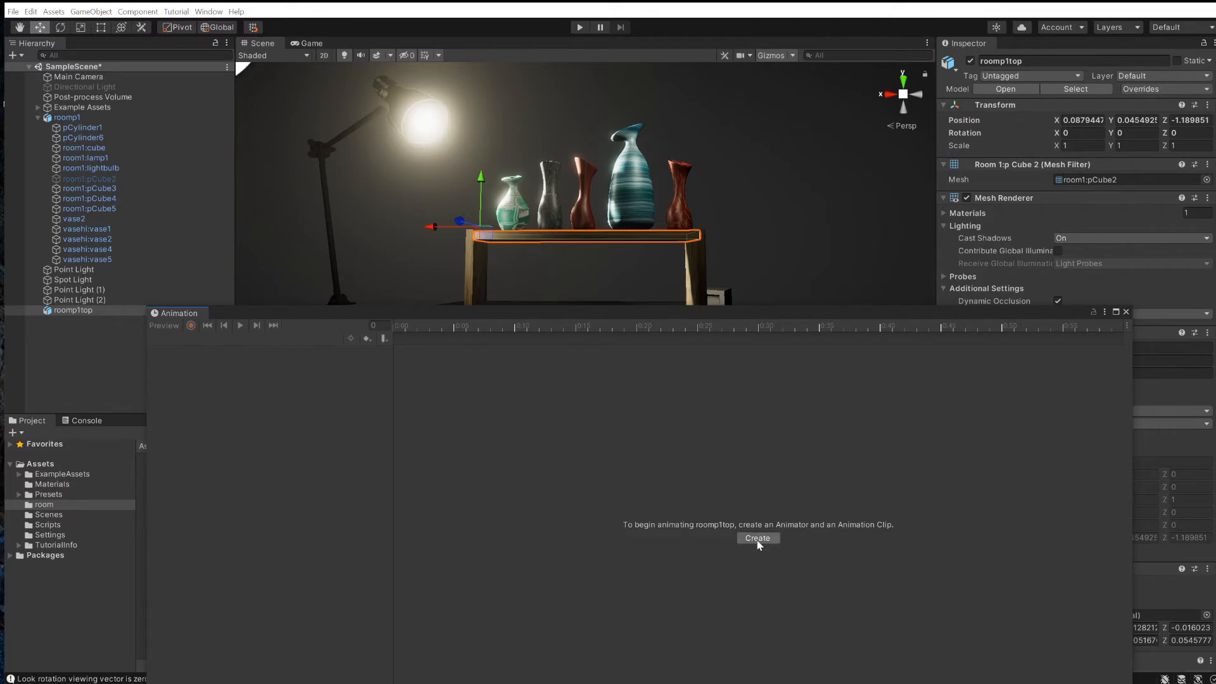
click(758, 539)
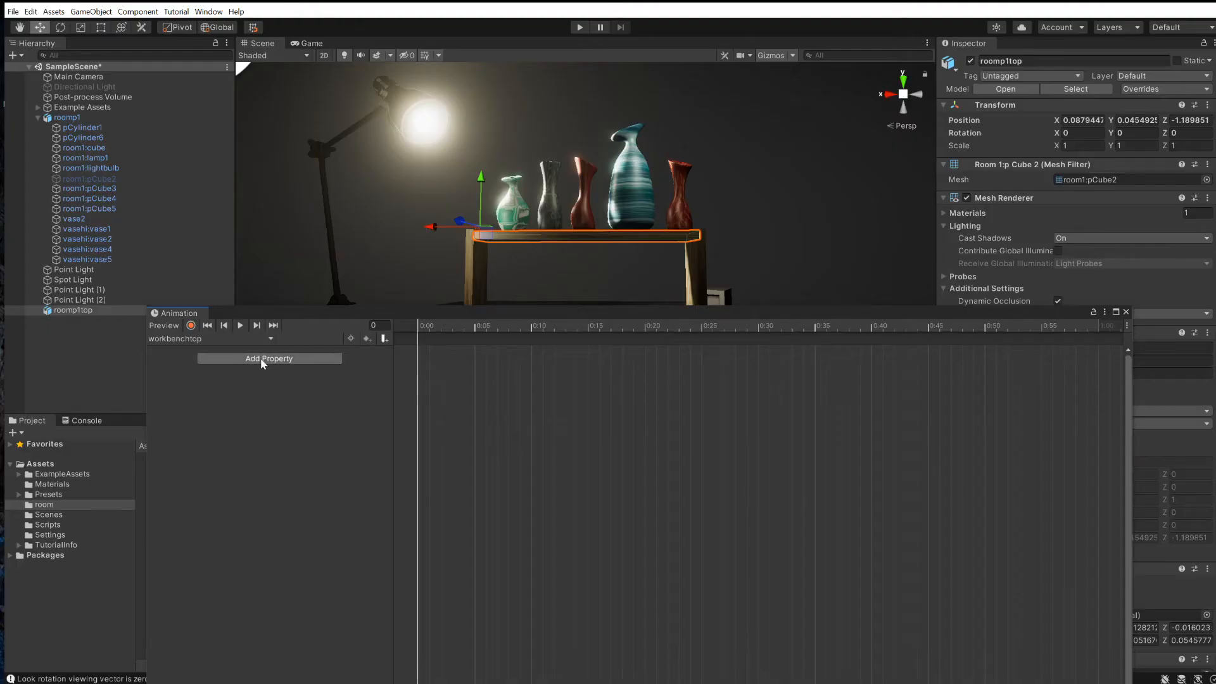
Step: Add the Transform Position and Rotation properties of roomp1top to the workbenchtop clip
click(257, 360)
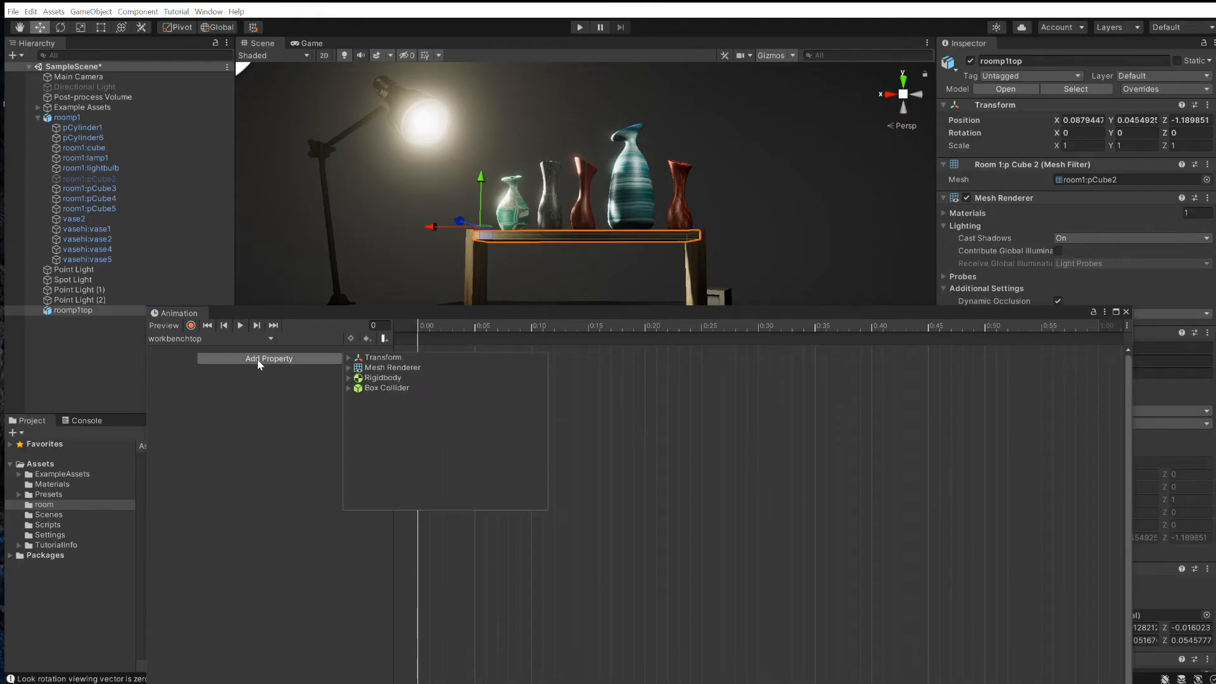
click(349, 358)
click(541, 367)
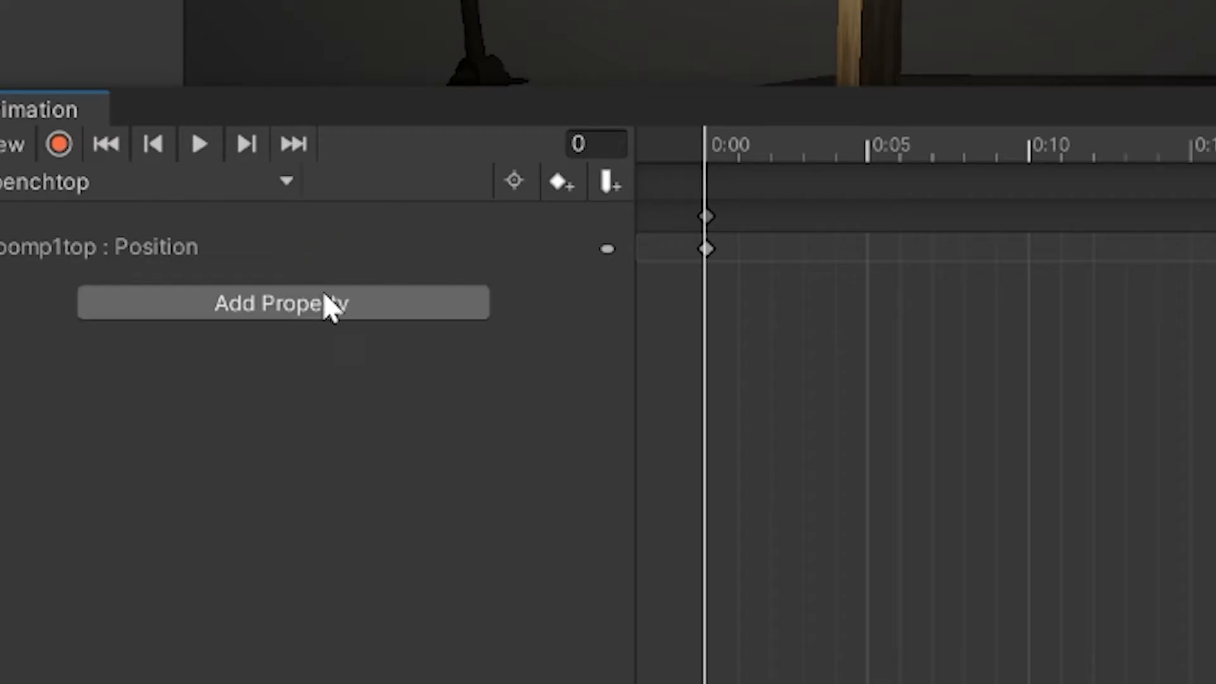
click(275, 384)
click(570, 307)
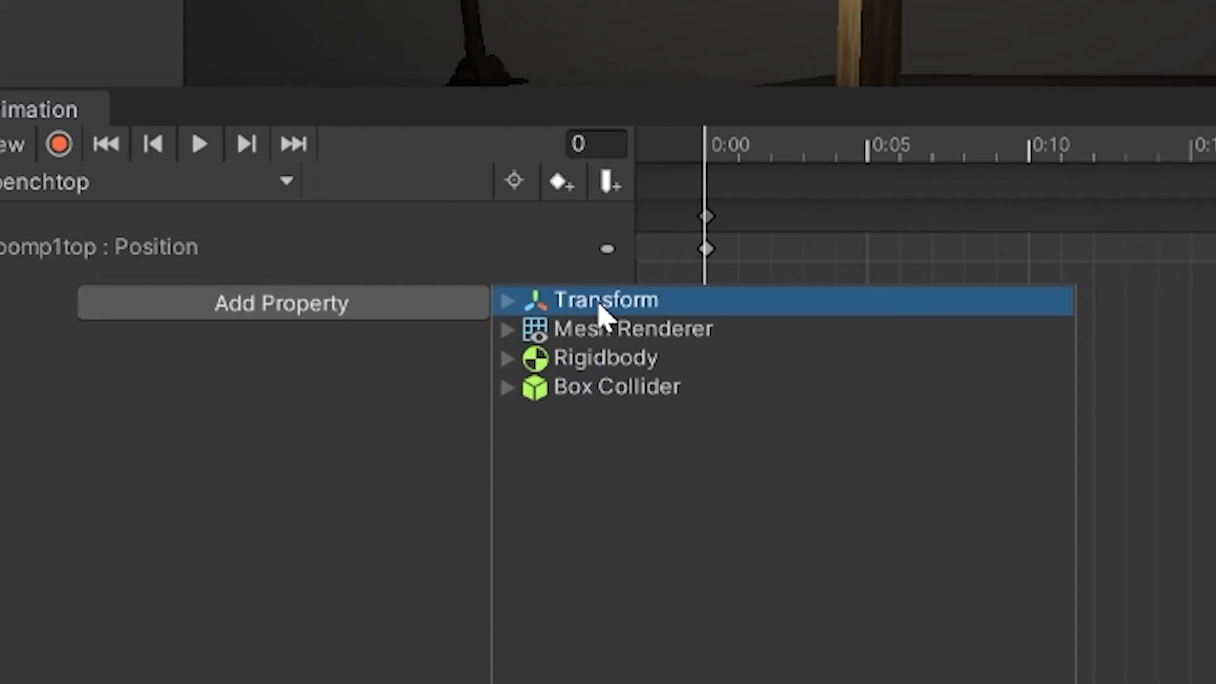
click(508, 302)
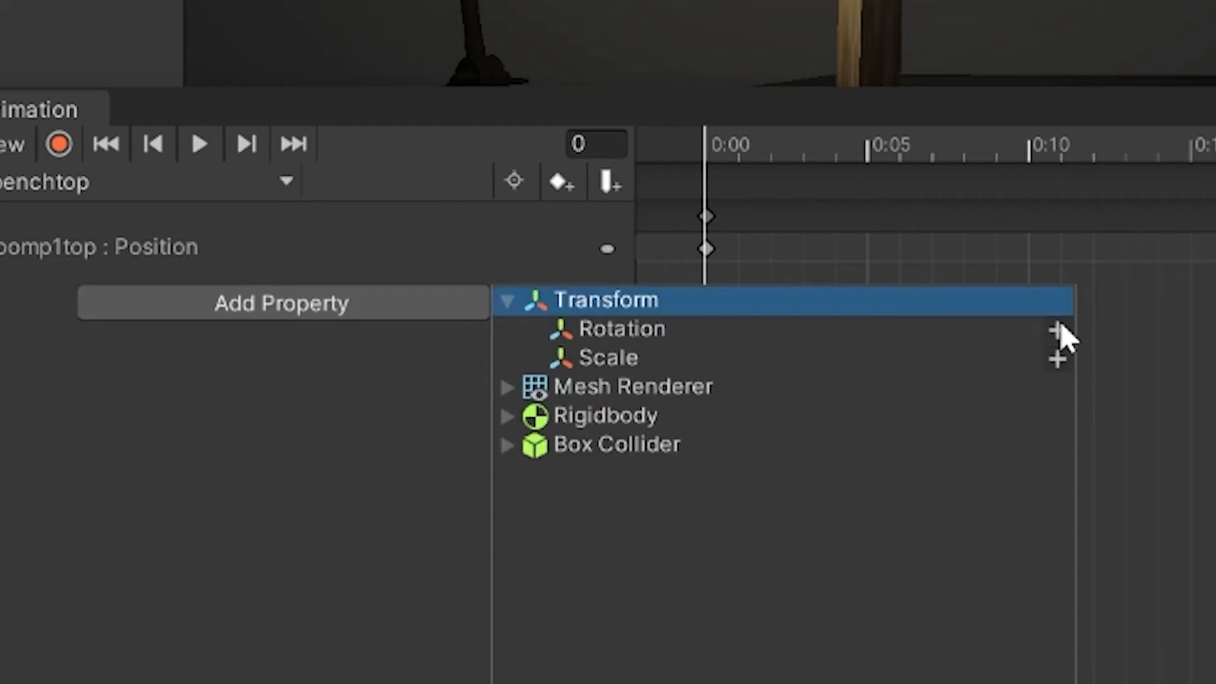
click(1059, 330)
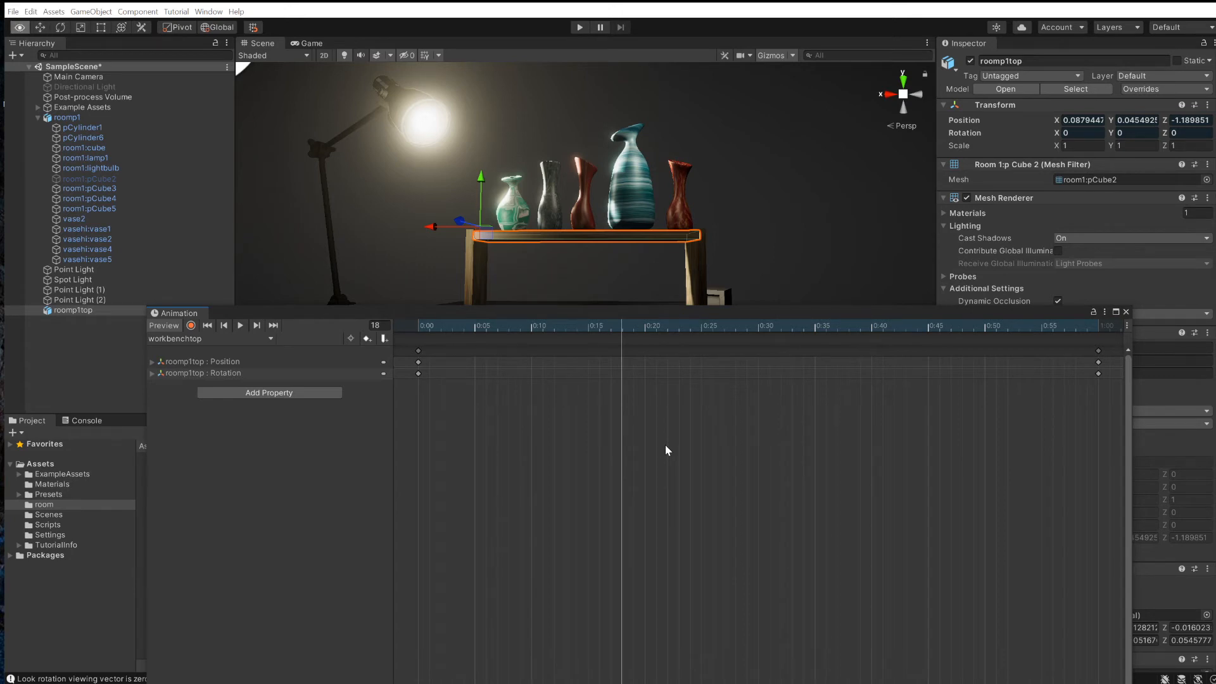
Step: Move the ending Position and Rotation keyframes of the workbenchtop clip to 2:00 on the timeline
alt+drag(665, 445, 722, 461)
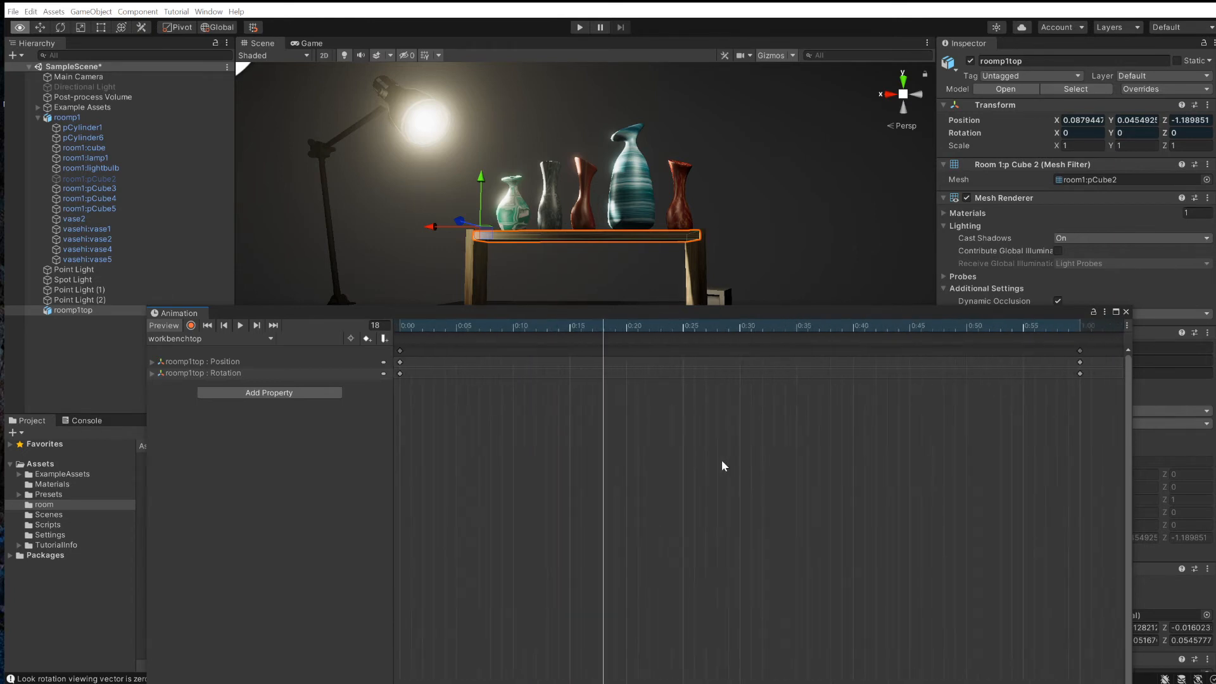
scroll(717, 464, down, 8)
scroll(589, 465, down, 5)
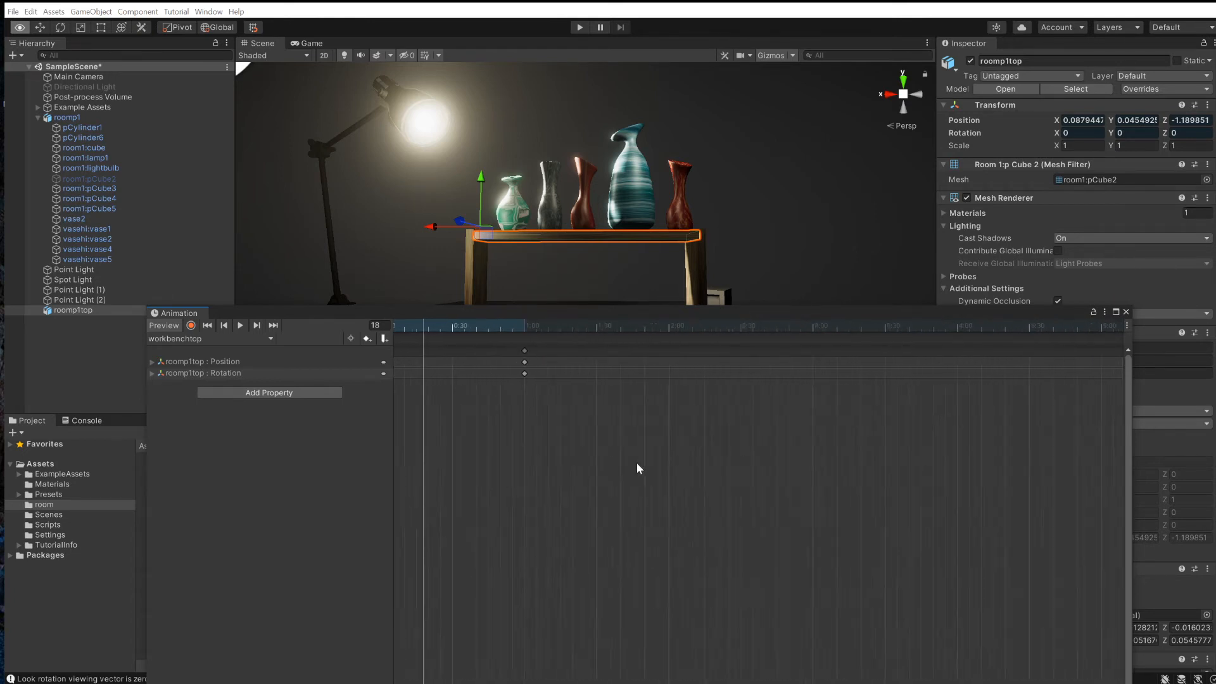
mouse_move(589, 468)
alt+right_down()
mouse_move(681, 476)
mouse_move(610, 473)
alt+right_up()
drag(421, 327, 512, 344)
drag(542, 400, 502, 352)
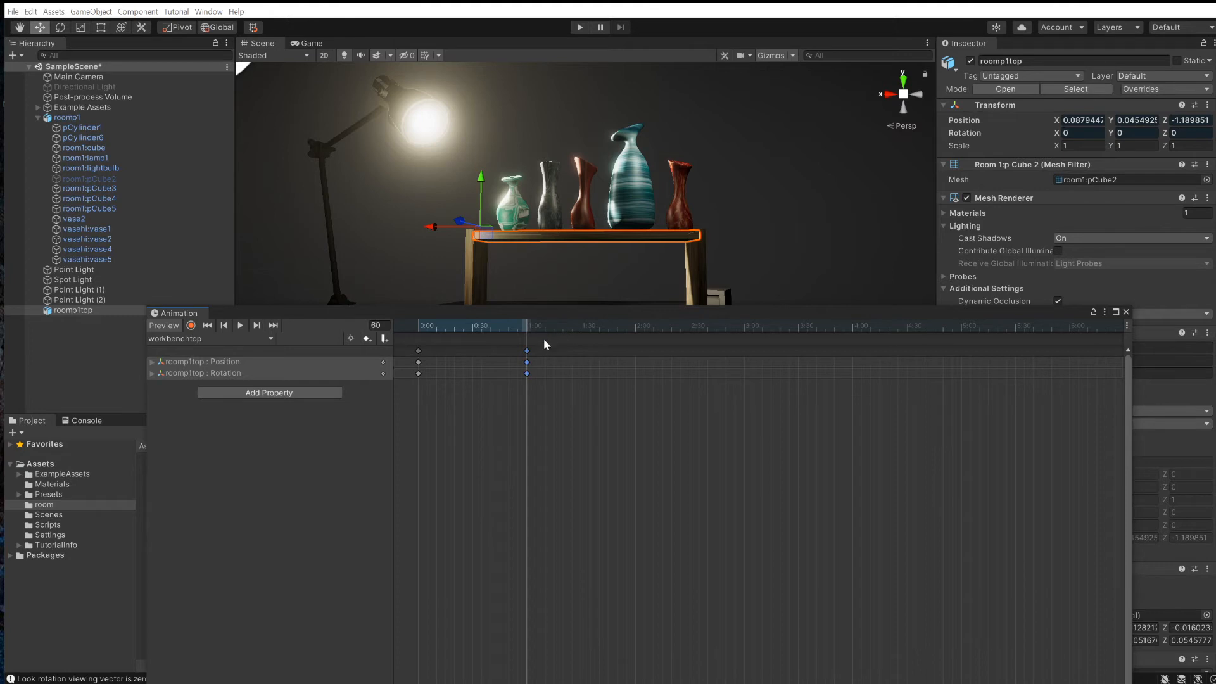
drag(528, 357, 636, 363)
Step: At frame 180, tilt roomp1top to a rotation of about X 16.97, Y 1.28, Z 6.75
drag(530, 325, 455, 325)
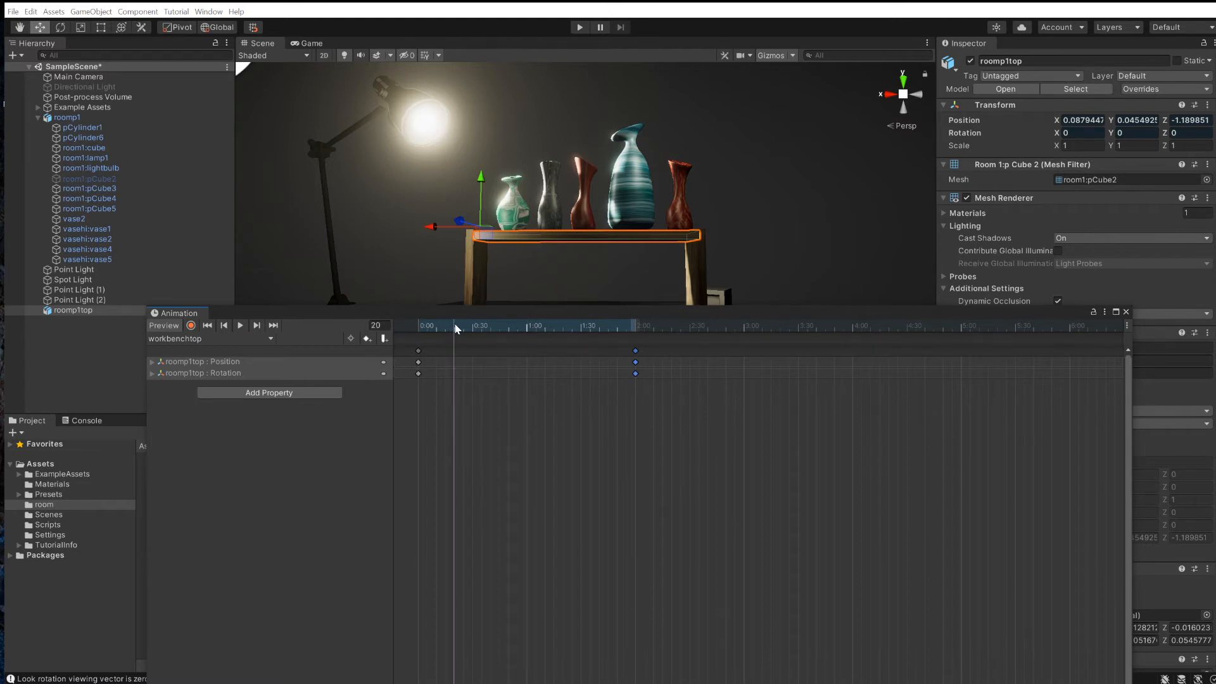
drag(455, 327, 804, 333)
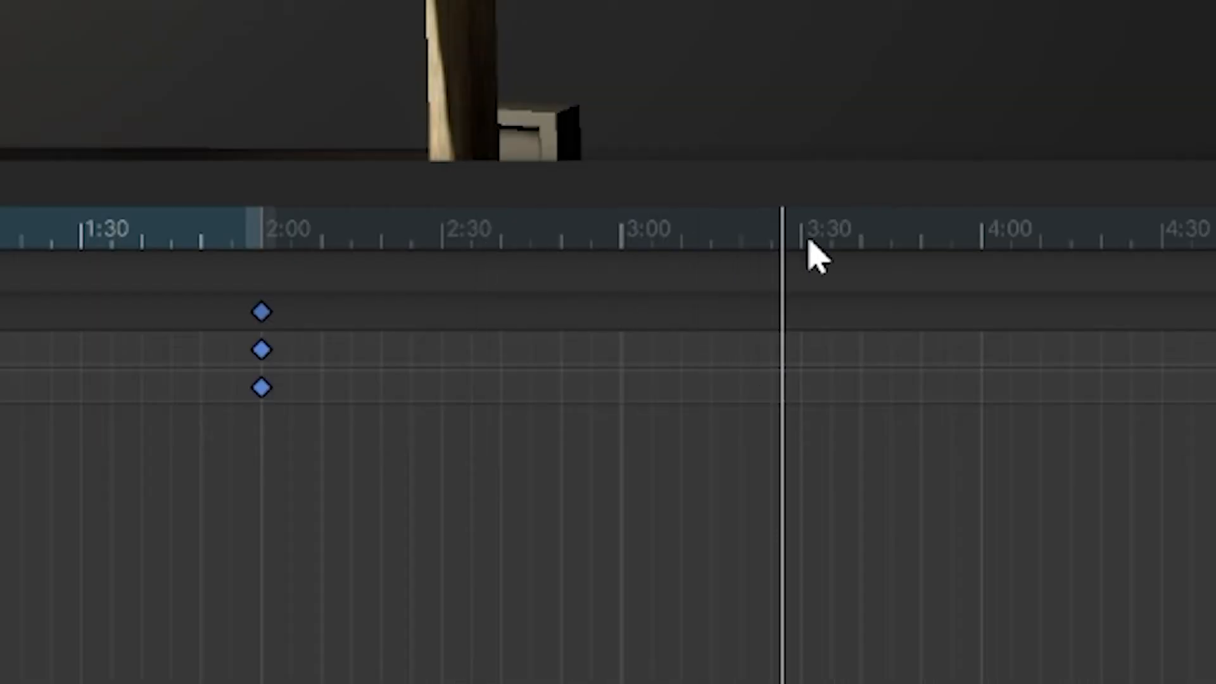
drag(809, 242, 797, 246)
drag(672, 252, 625, 263)
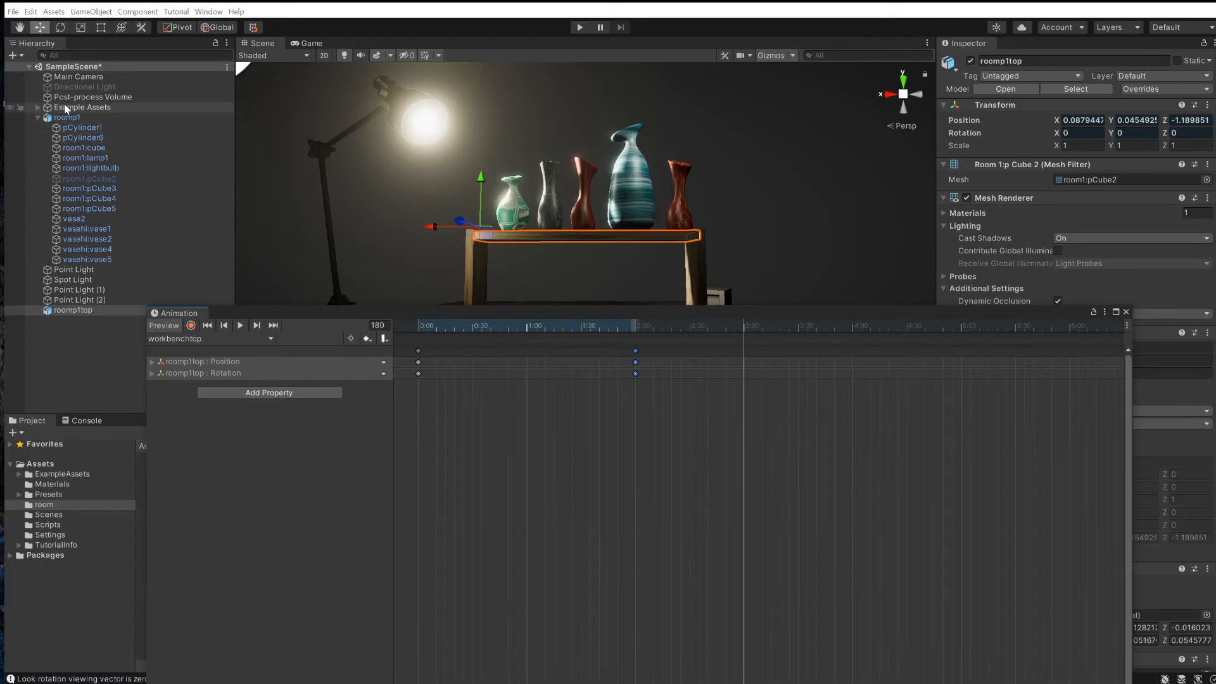
click(60, 28)
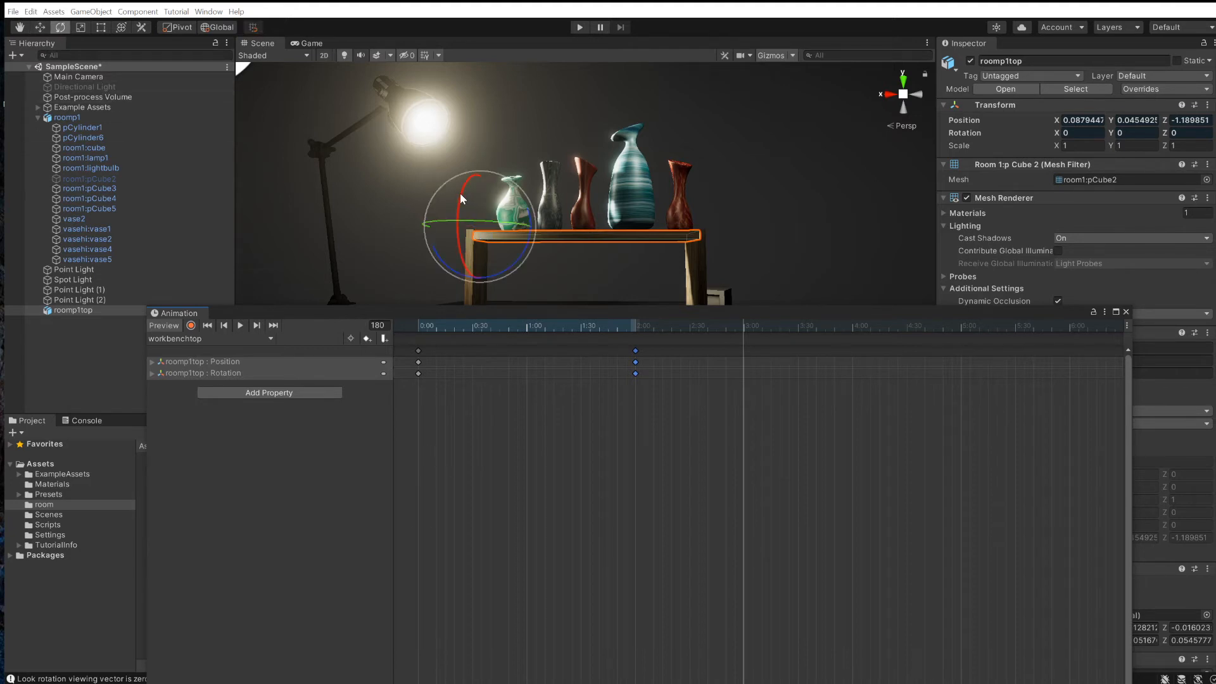
drag(463, 198, 465, 209)
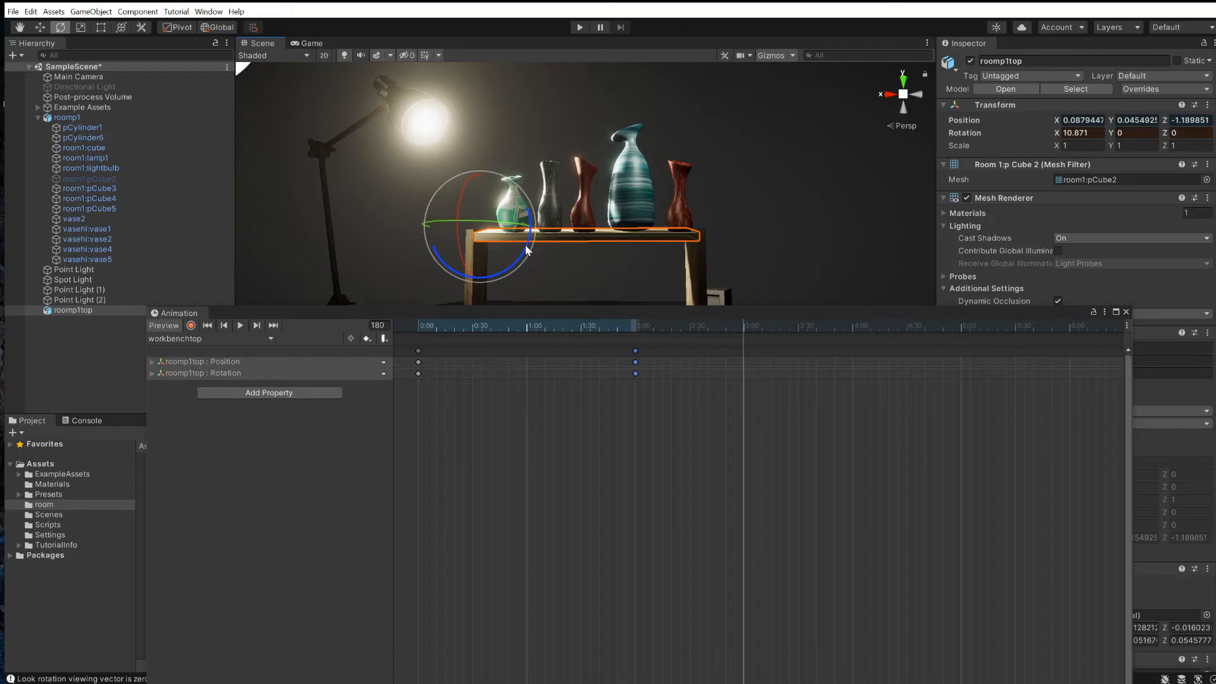
drag(630, 448, 614, 464)
drag(520, 251, 459, 250)
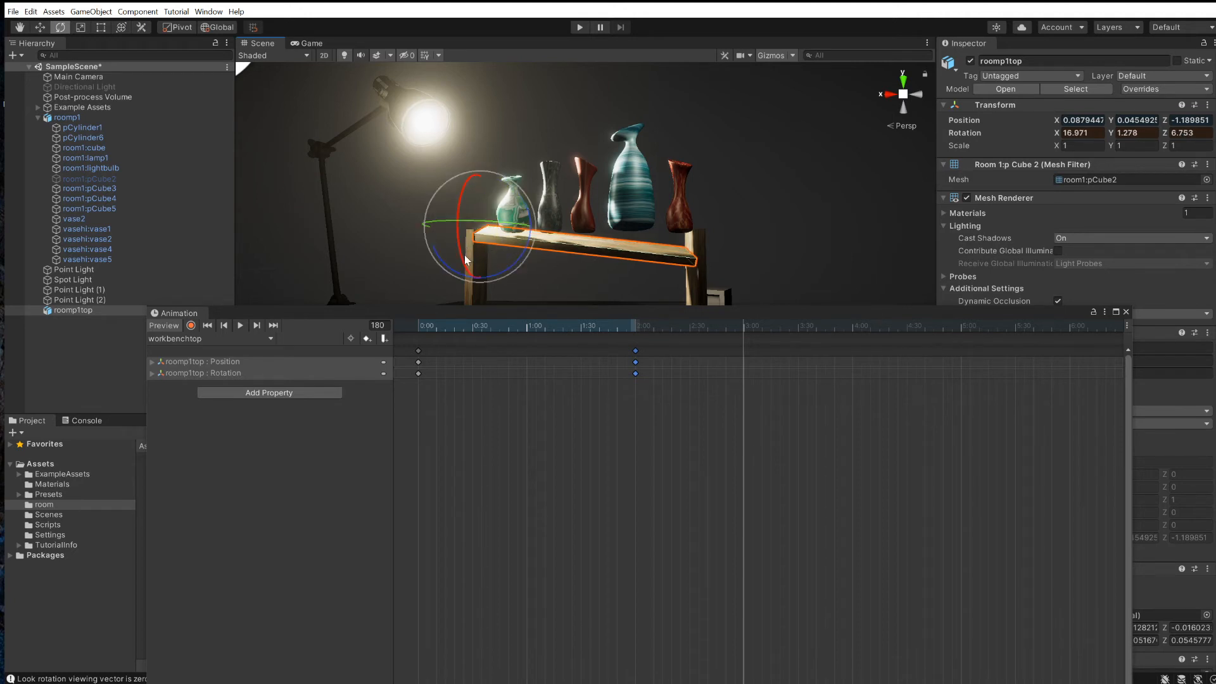
Step: Lower roomp1top to a Y position of about 0.0246 and add Position and Rotation keyframes at frame 180
key(w)
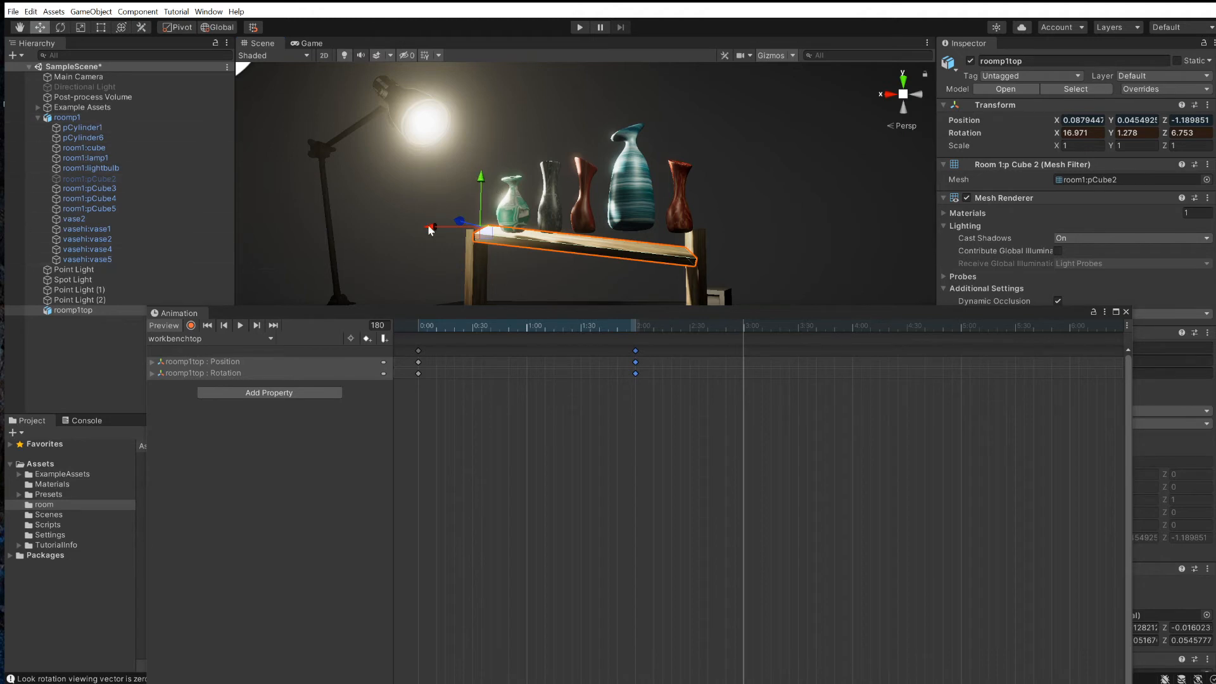
drag(482, 176, 482, 187)
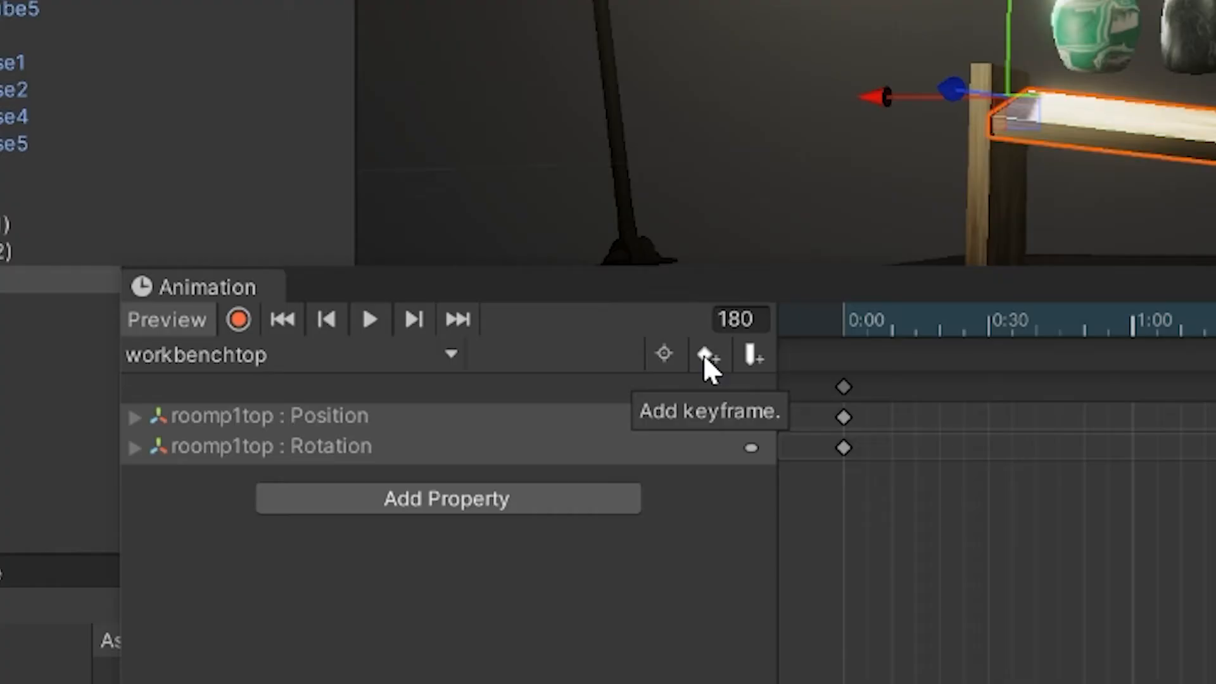
click(707, 355)
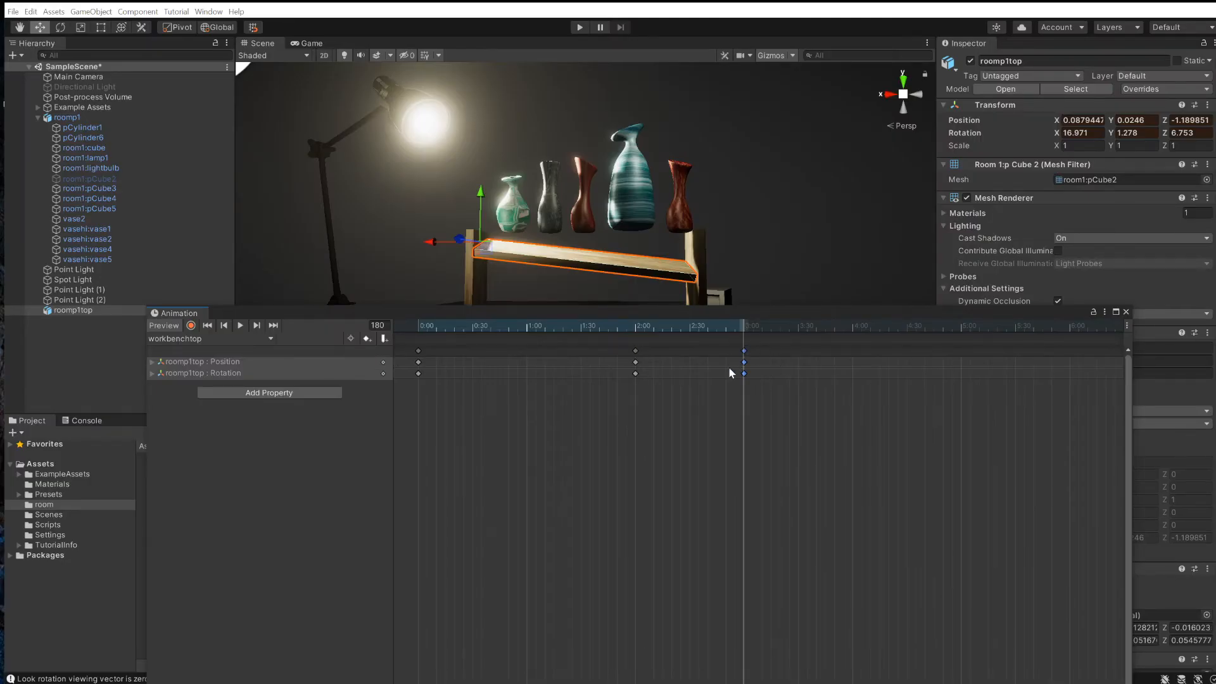
Step: Play the scene in the Game view to check the tilting bench top animation, then stop playback
drag(740, 323, 801, 329)
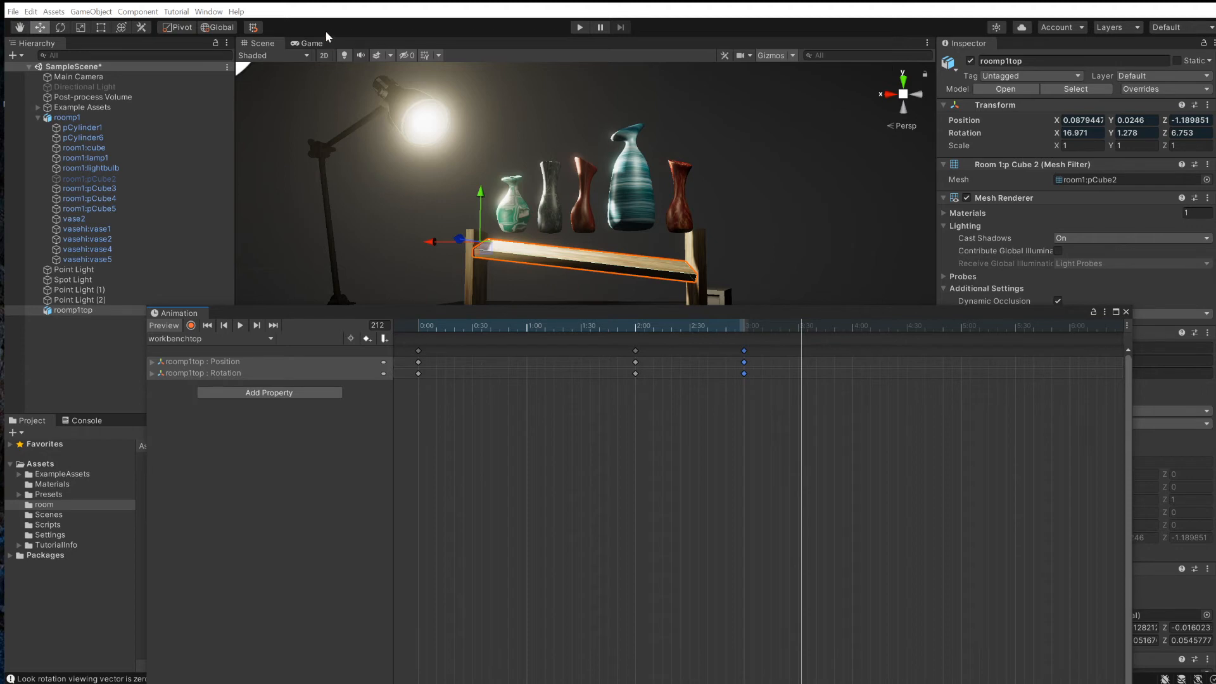
click(311, 43)
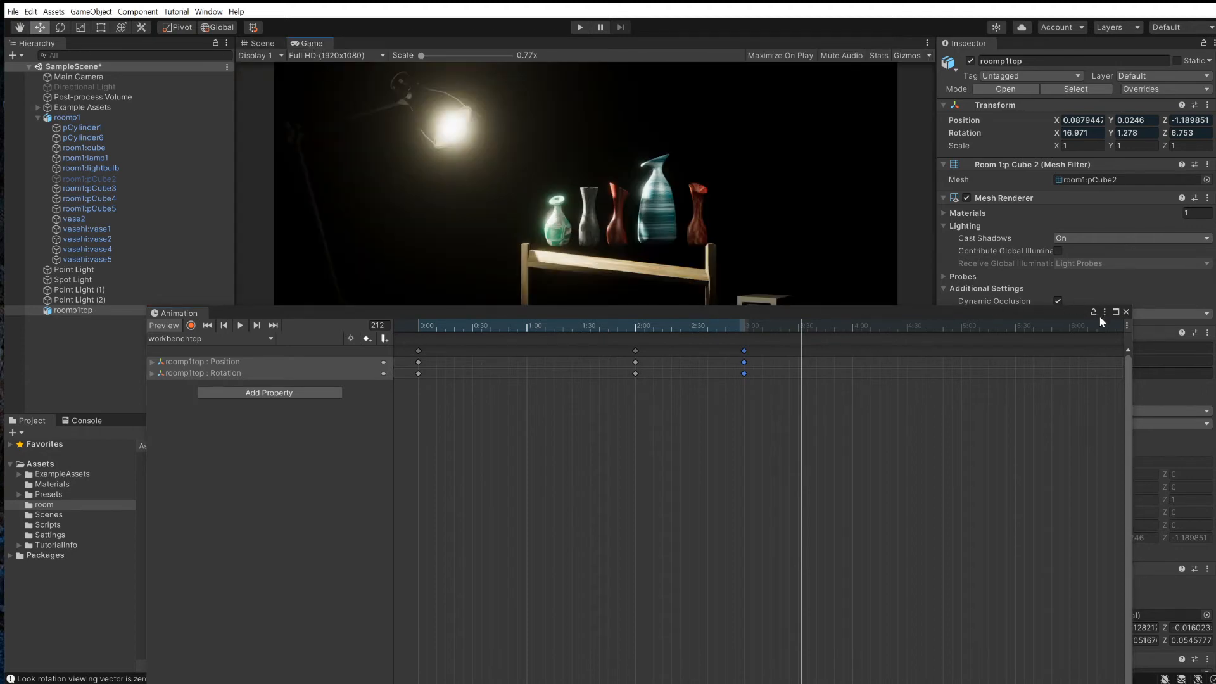
drag(926, 318, 906, 447)
click(580, 27)
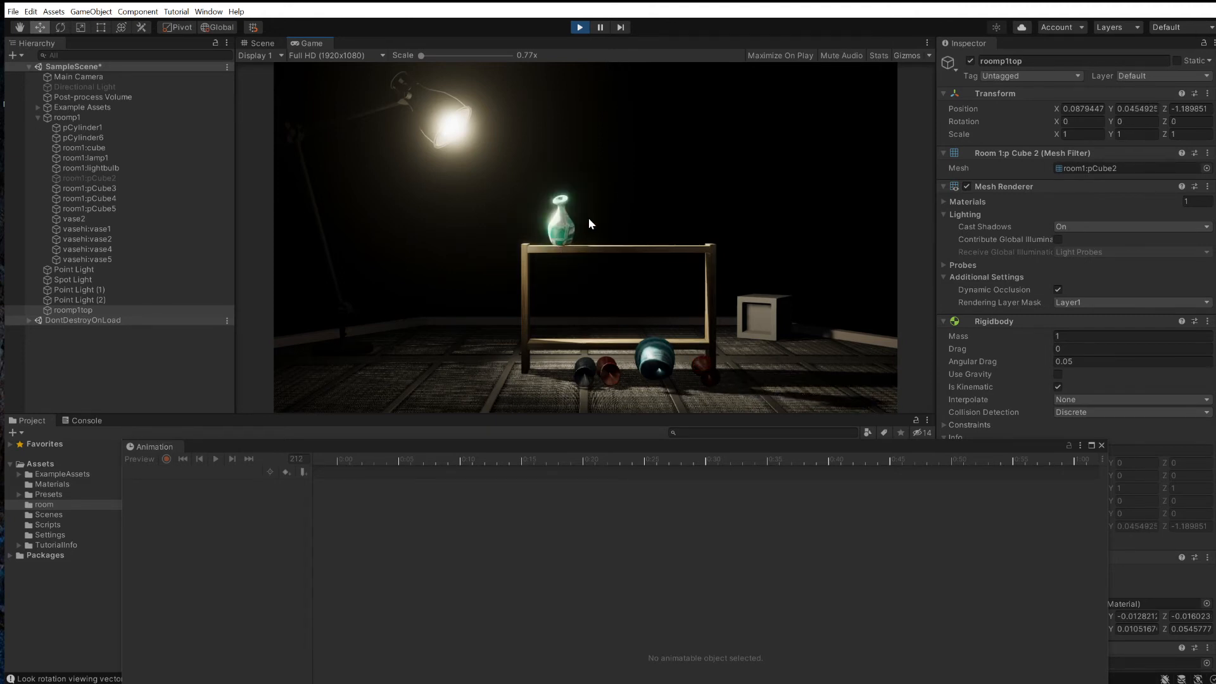
key(ctrl+p)
Step: Turn off Loop Time on the workbenchtop animation clip and play the scene again
drag(684, 518, 647, 606)
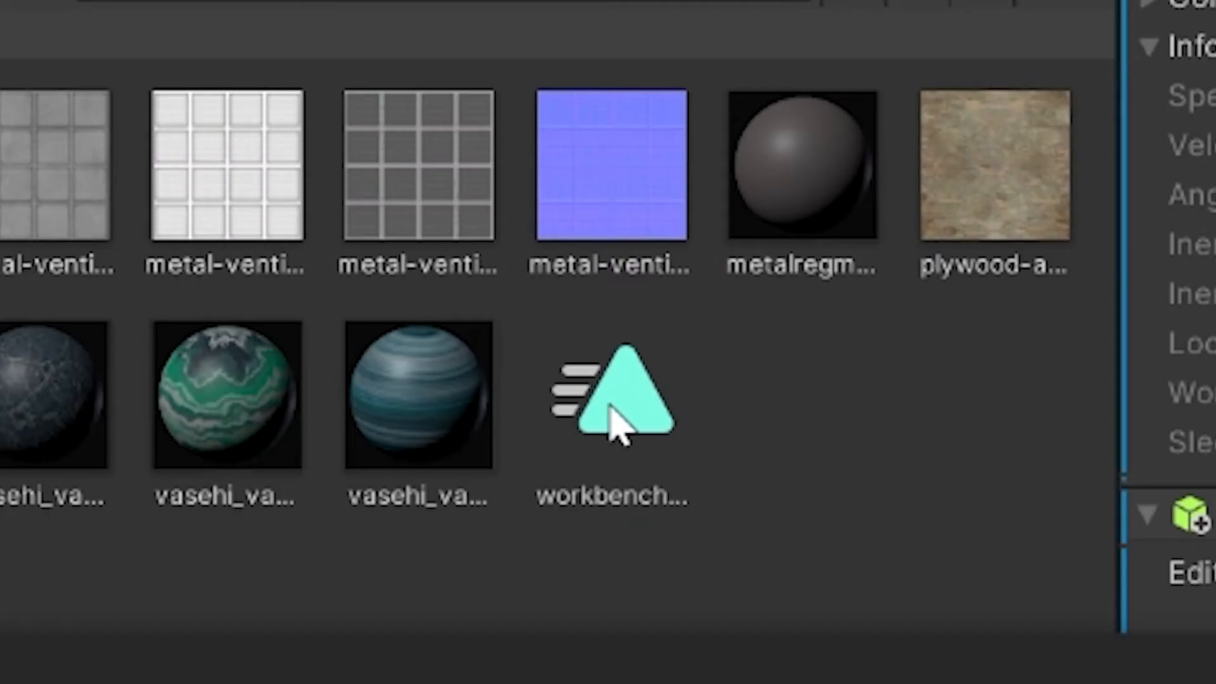
click(610, 409)
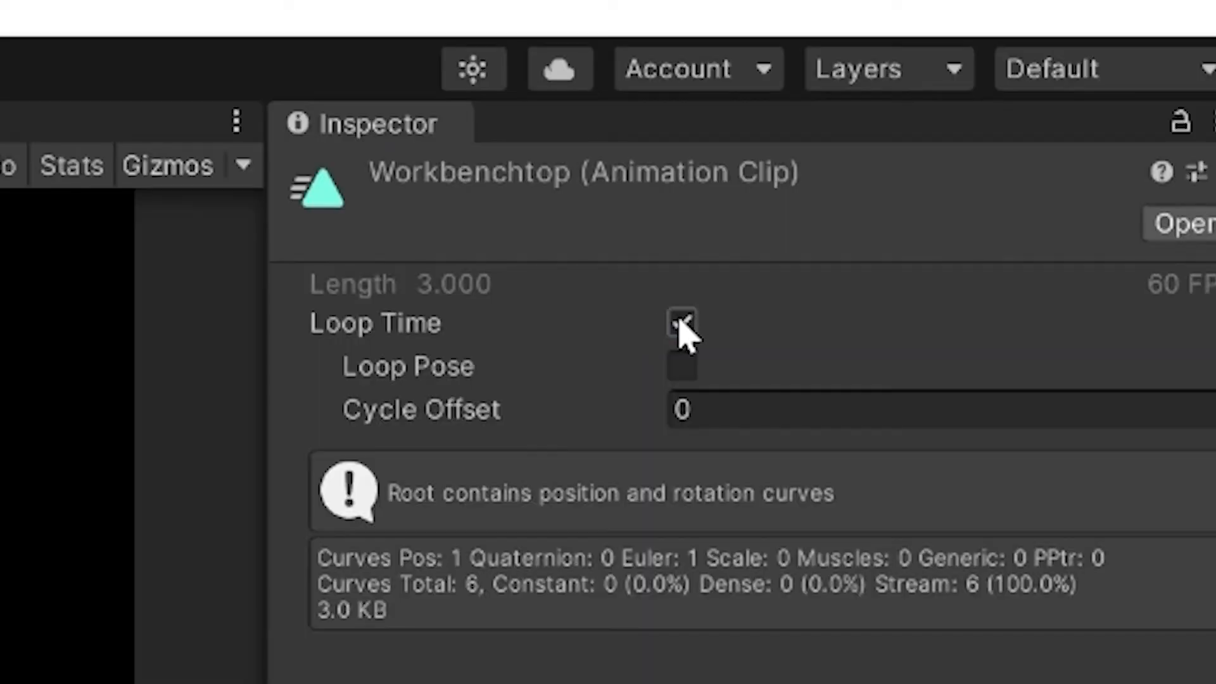
click(1057, 102)
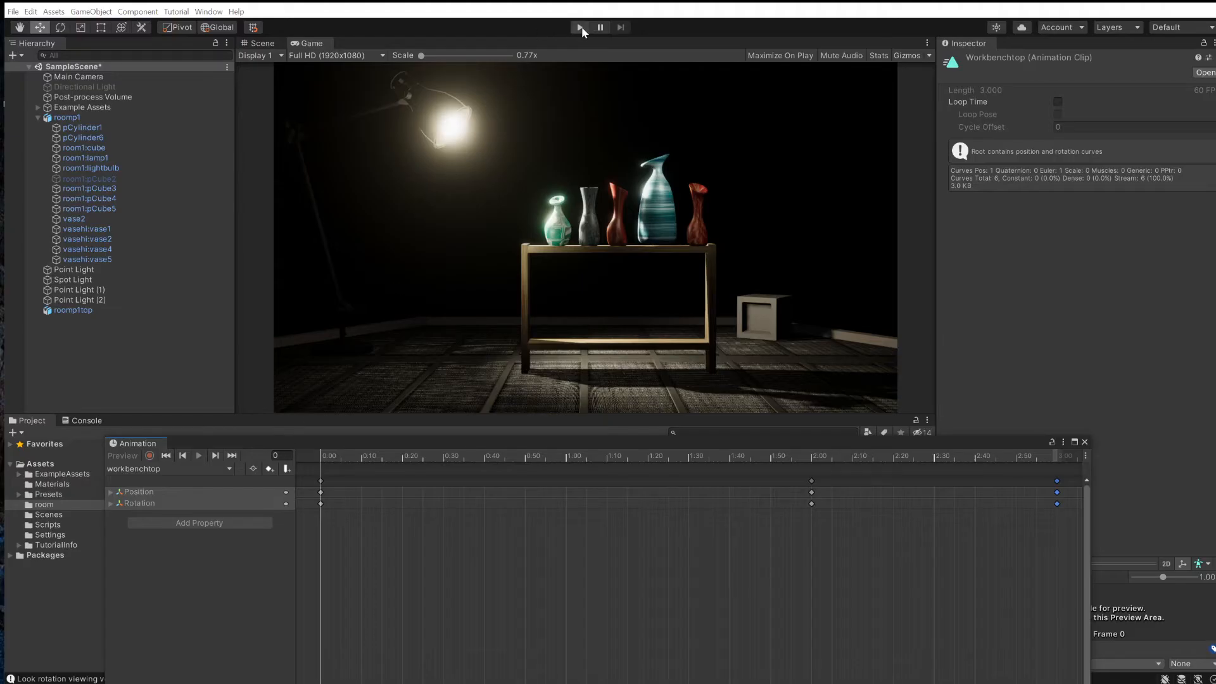
click(580, 27)
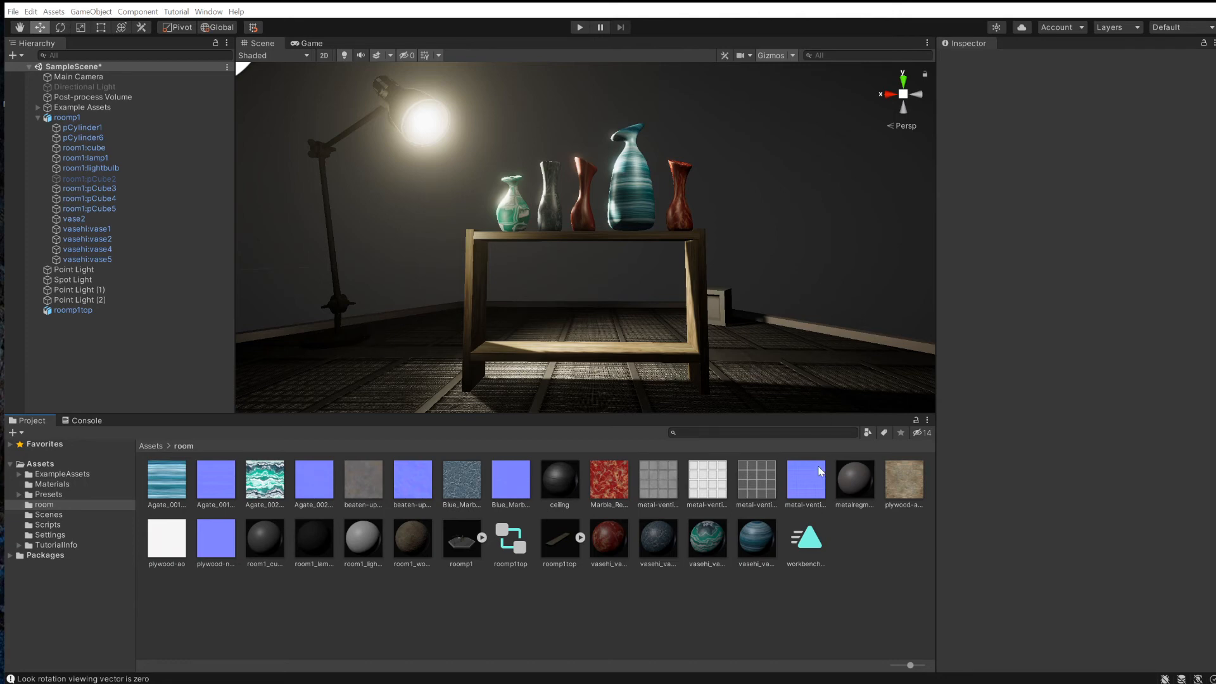
Step: Create a physic material named "vase Material" in the room assets folder
right_click(636, 620)
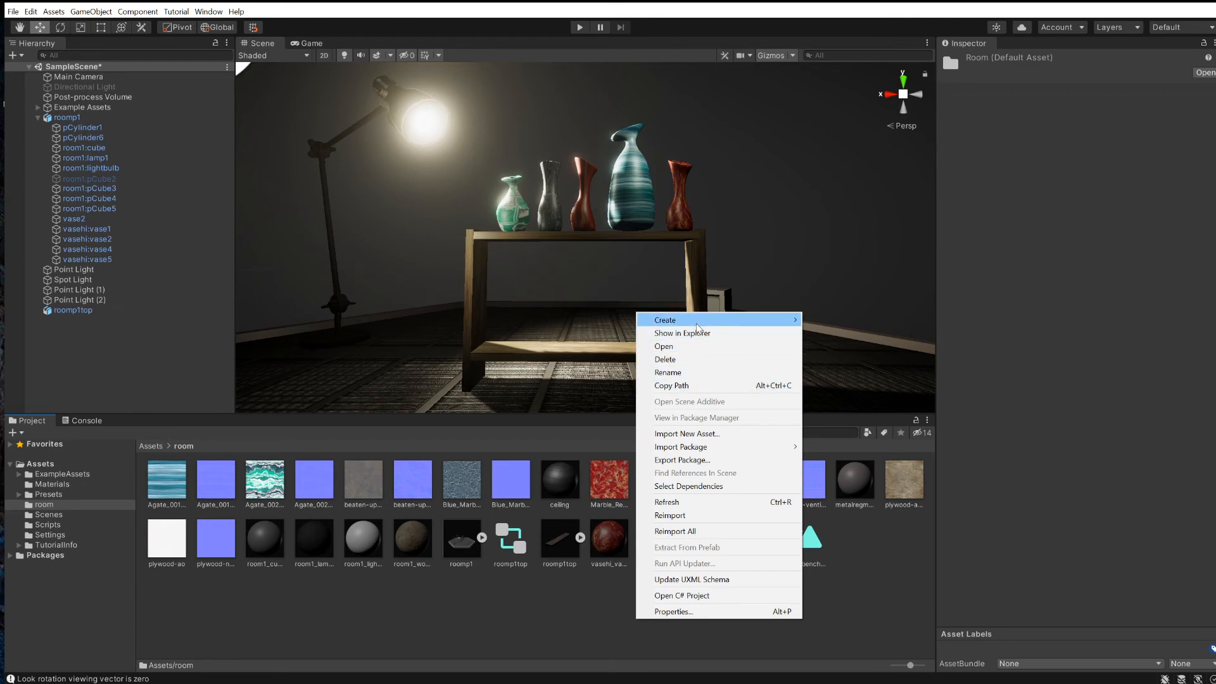
mouse_move(697, 325)
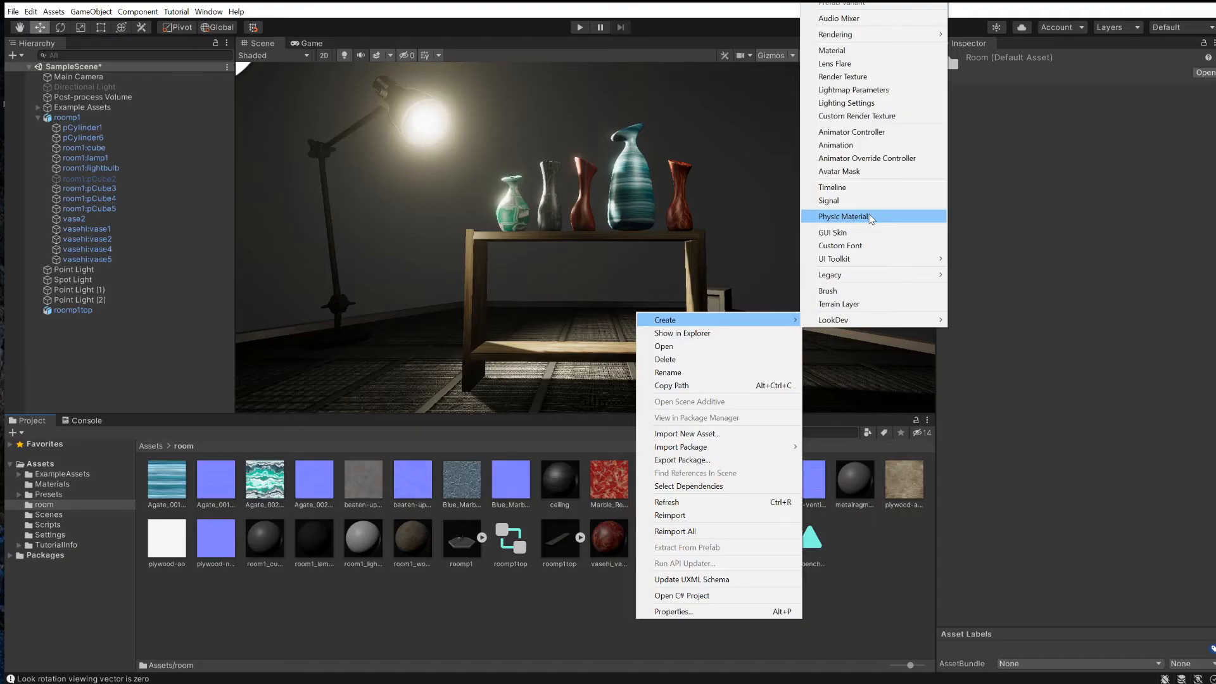
click(869, 216)
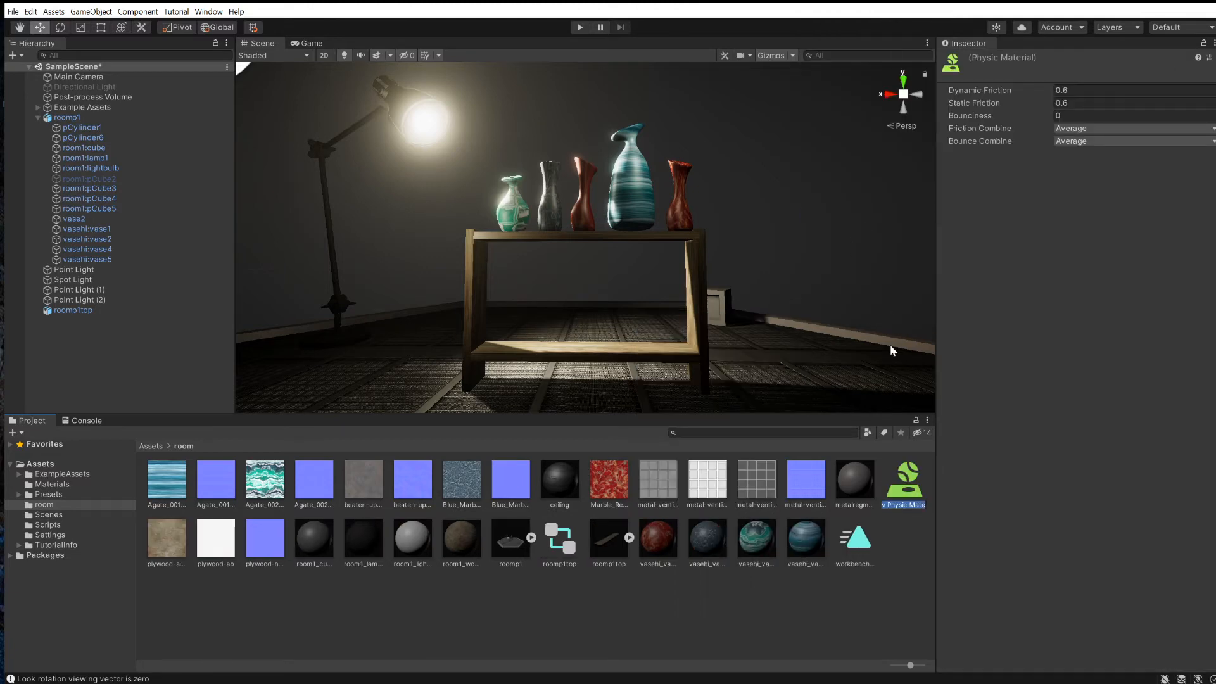
click(907, 505)
drag(907, 505, 872, 499)
text(vase Material)
key(Return)
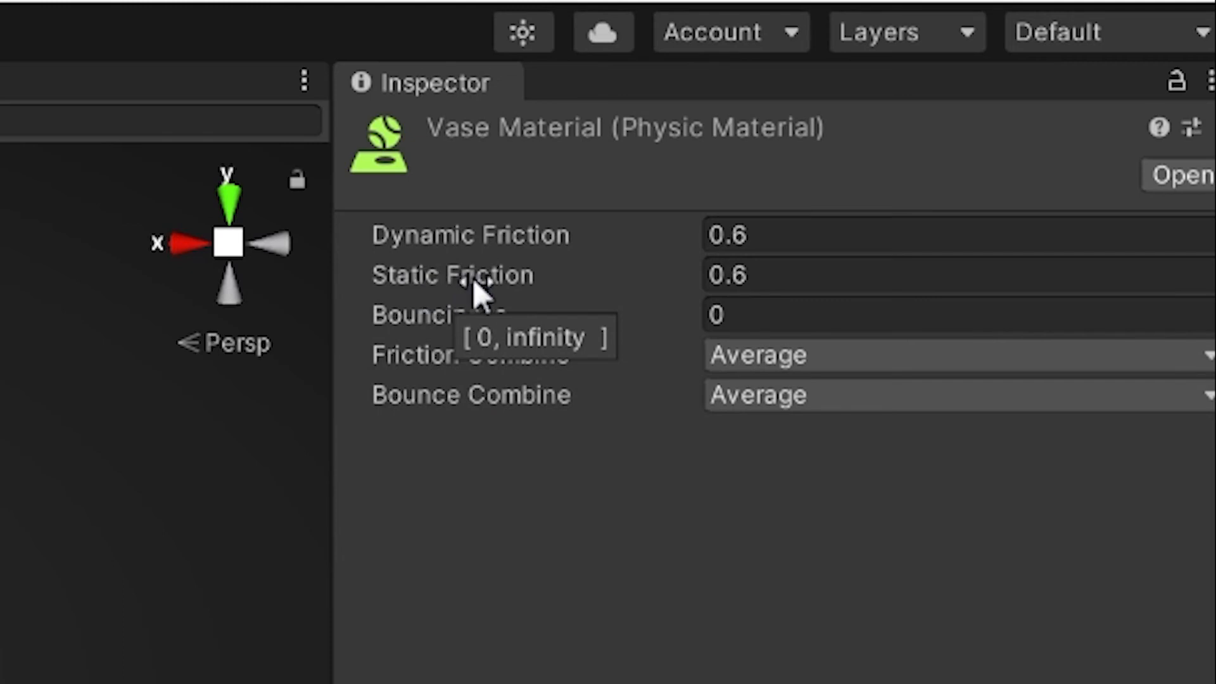
Step: Set the Bounciness of the vase physic material to 1
click(690, 316)
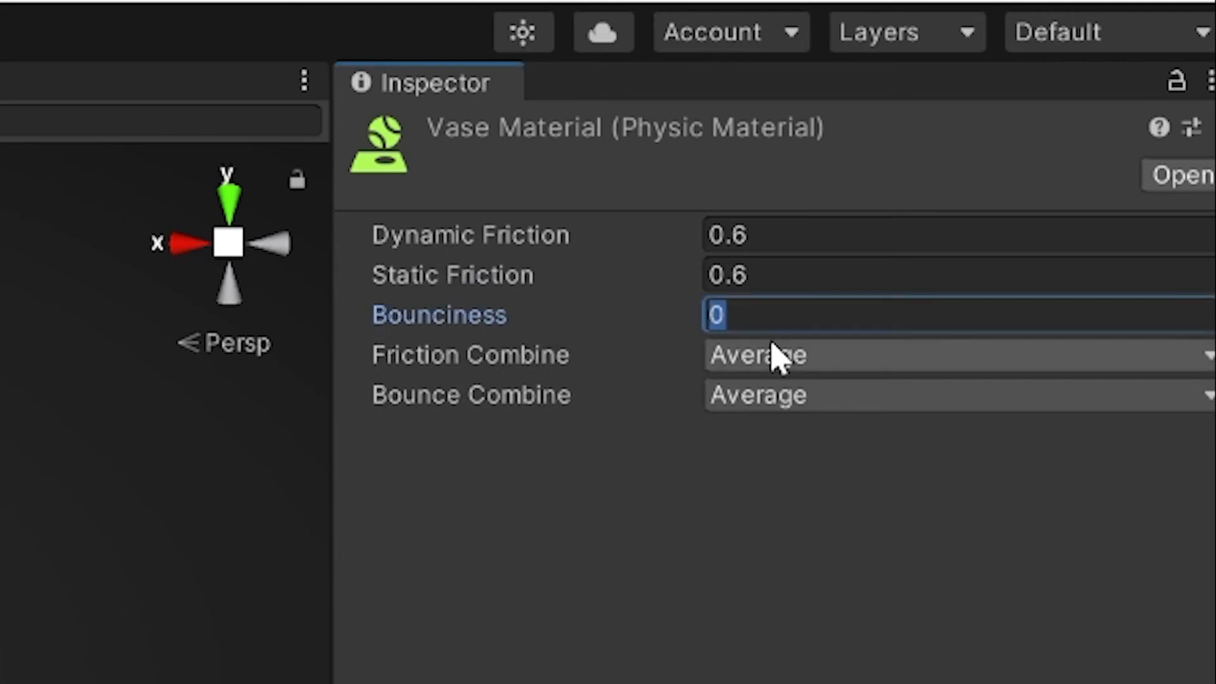
text(1)
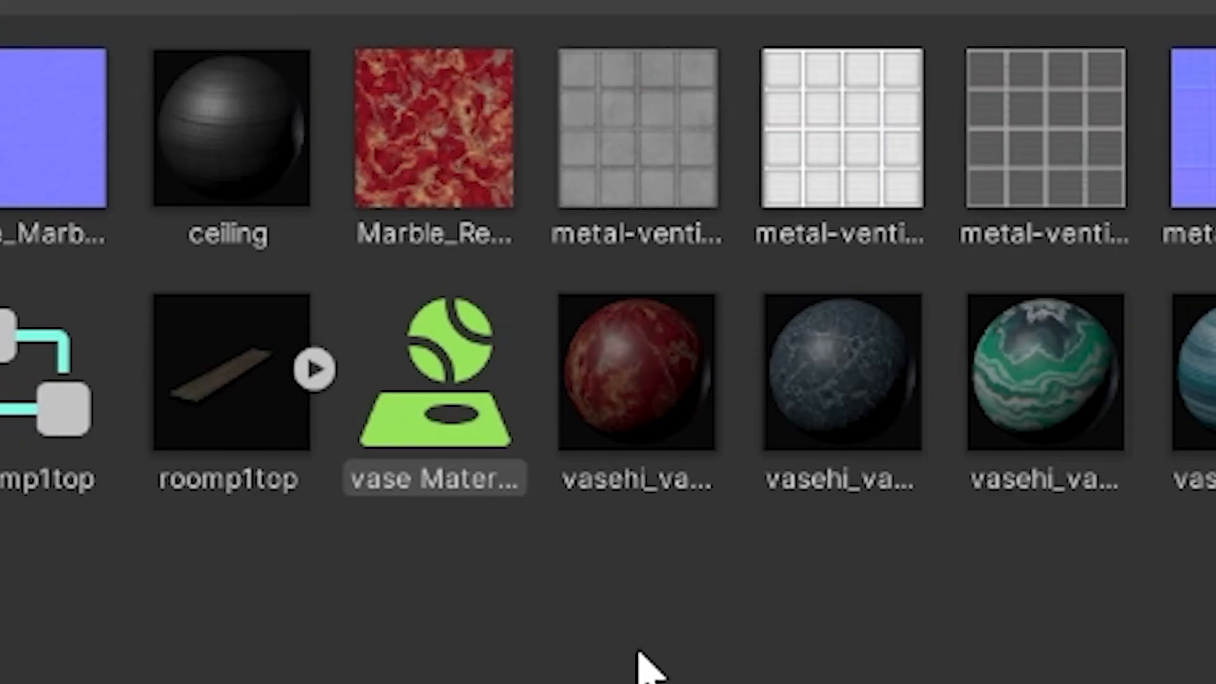
click(637, 650)
Step: Duplicate the vase physic material as a vase2 Material with Bounciness 0.5 and Static Friction 0.8
click(461, 427)
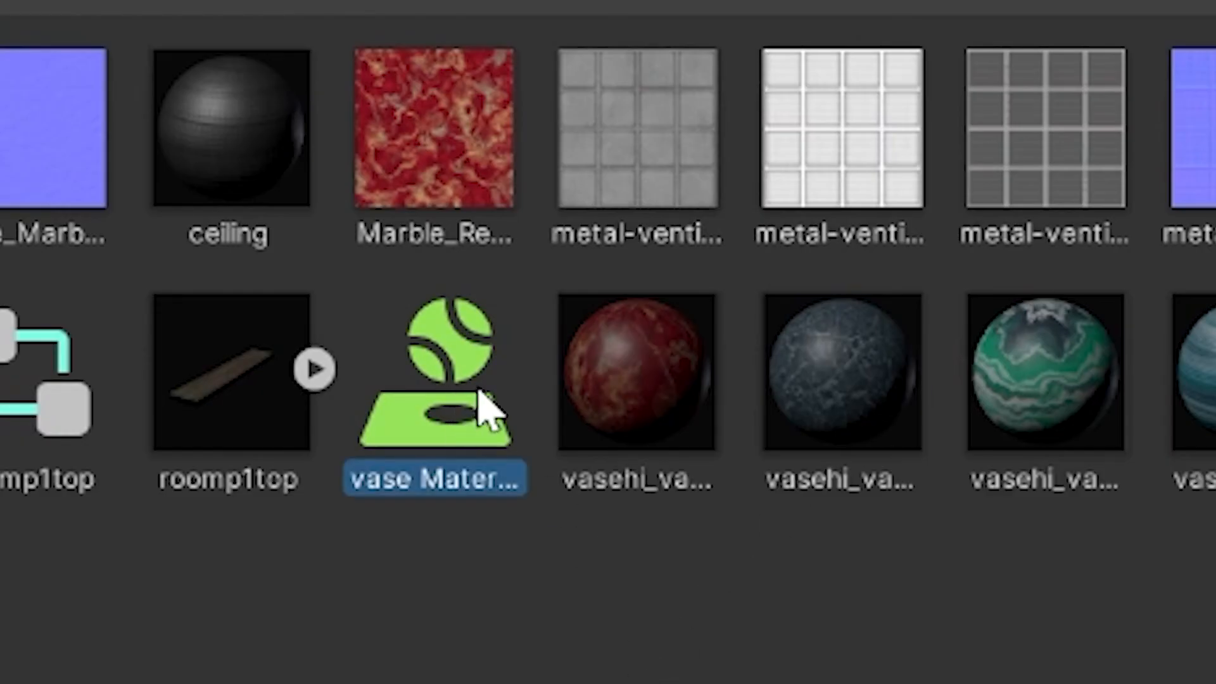
key(super+d)
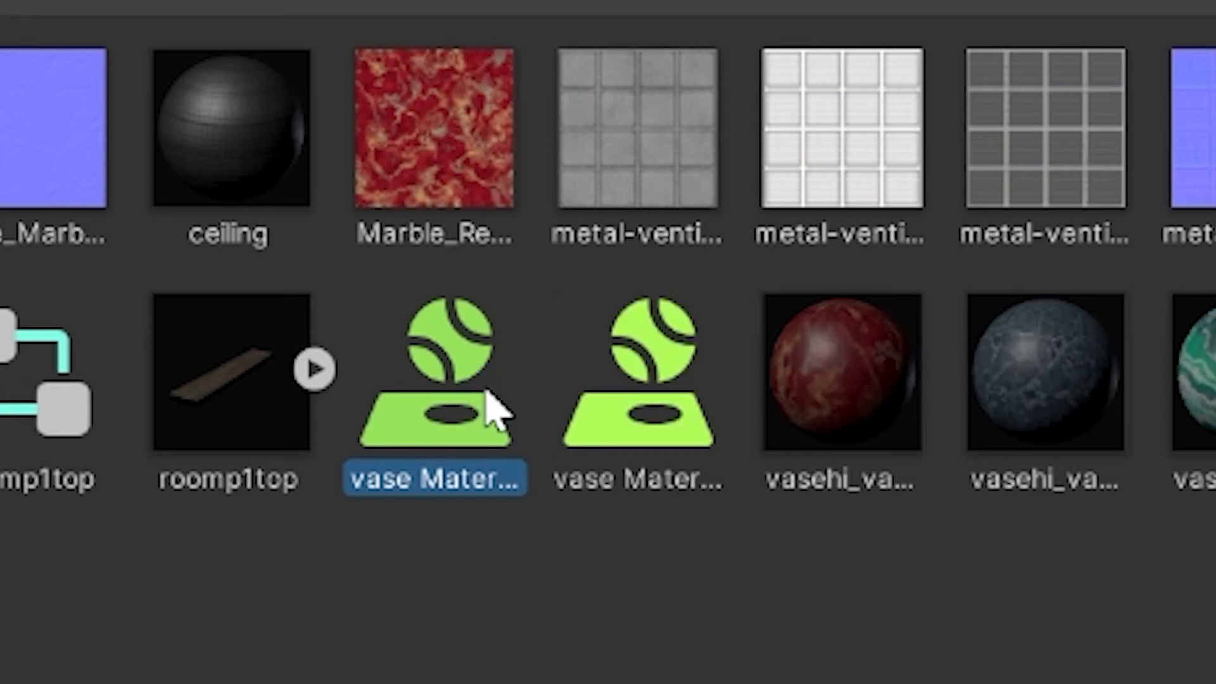
click(640, 443)
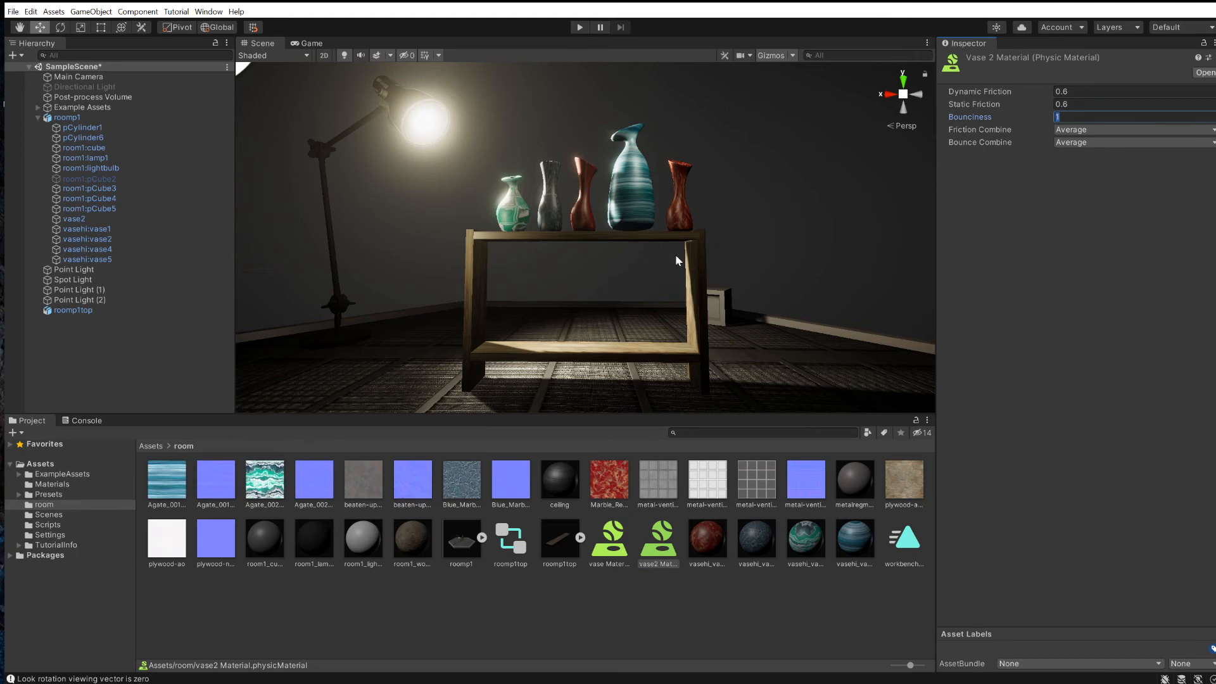
text(.5)
click(1021, 100)
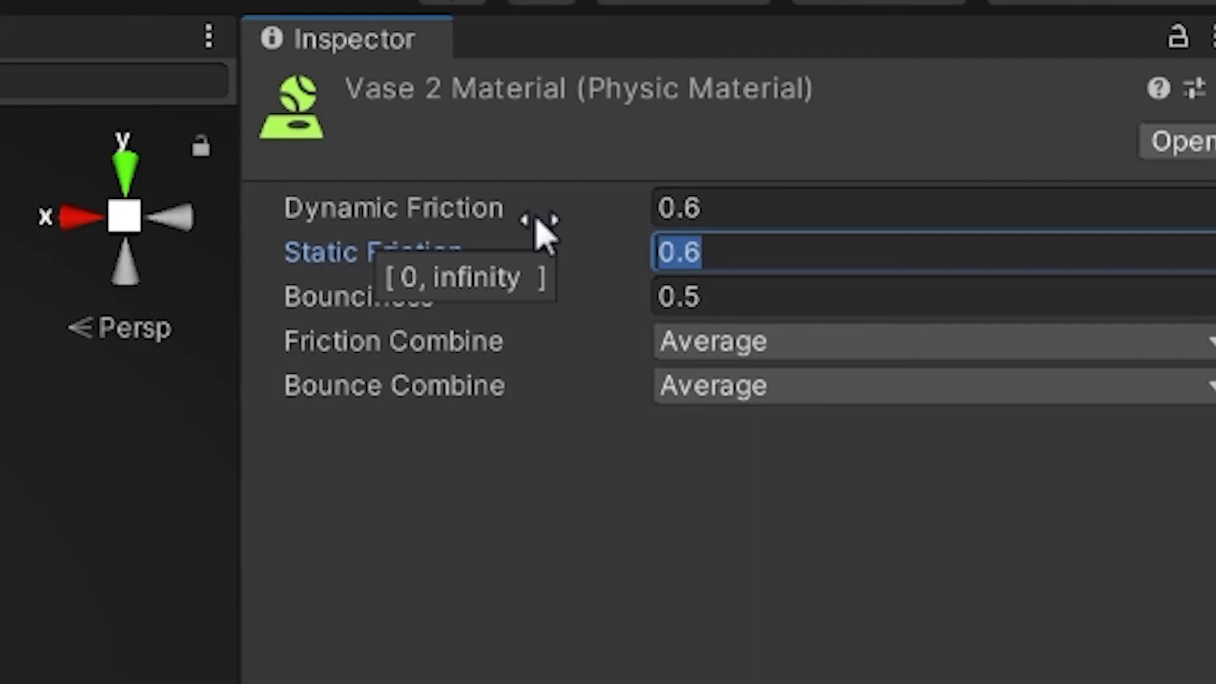
text(.8)
key(Return)
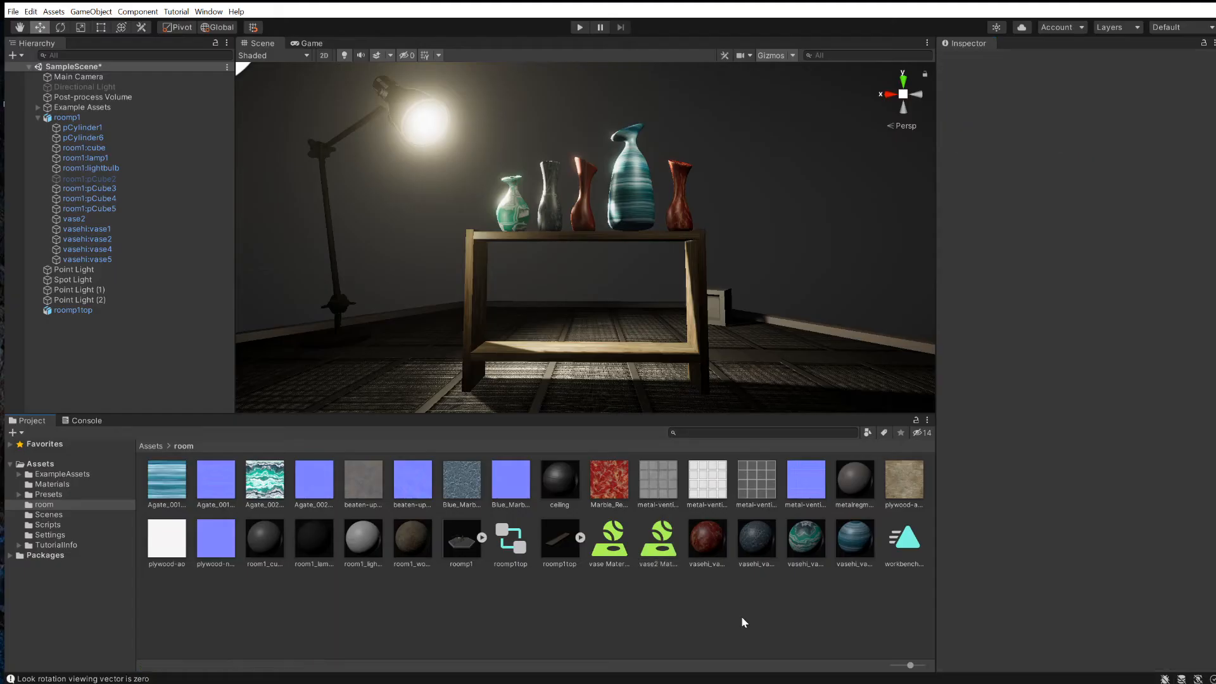
Step: Duplicate the vase2 physic material and rename the copy floor Material 2
click(653, 558)
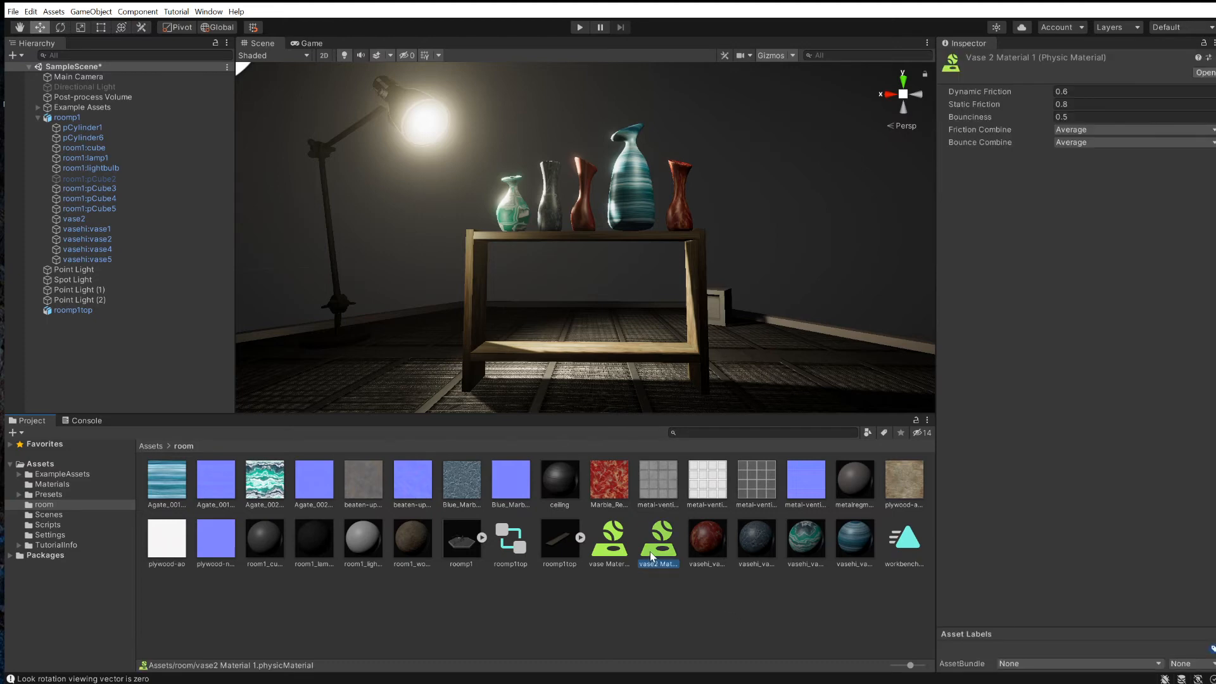
key(ctrl+d)
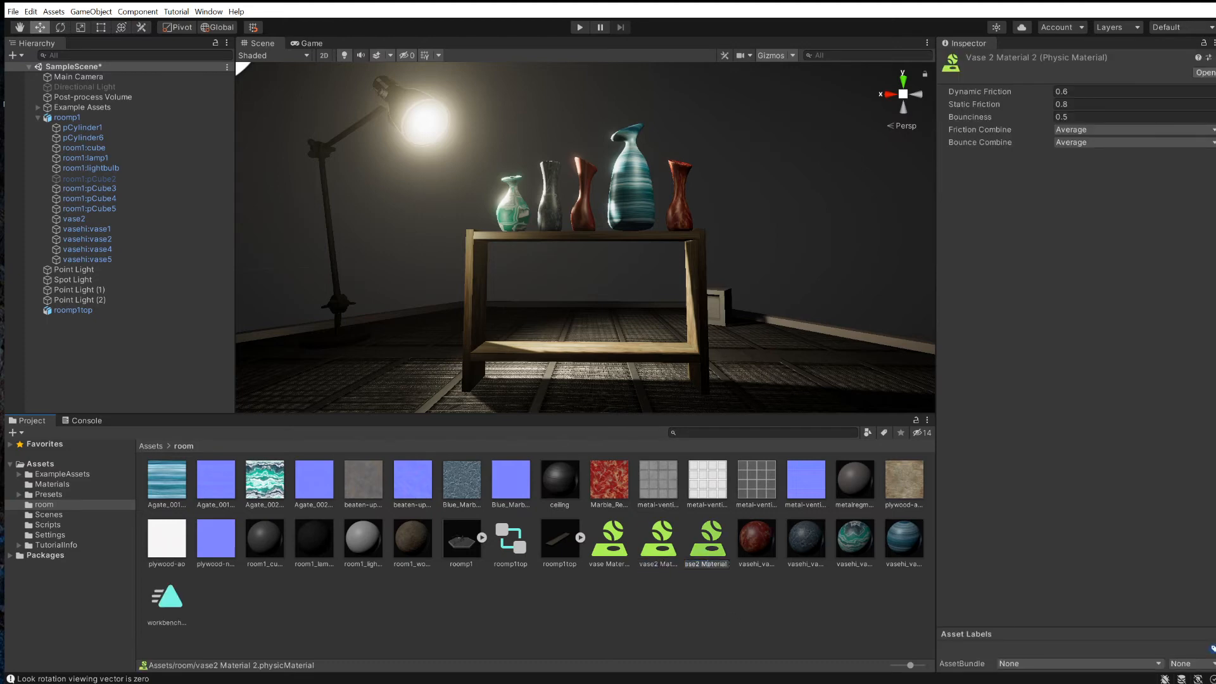
text(floor)
click(702, 597)
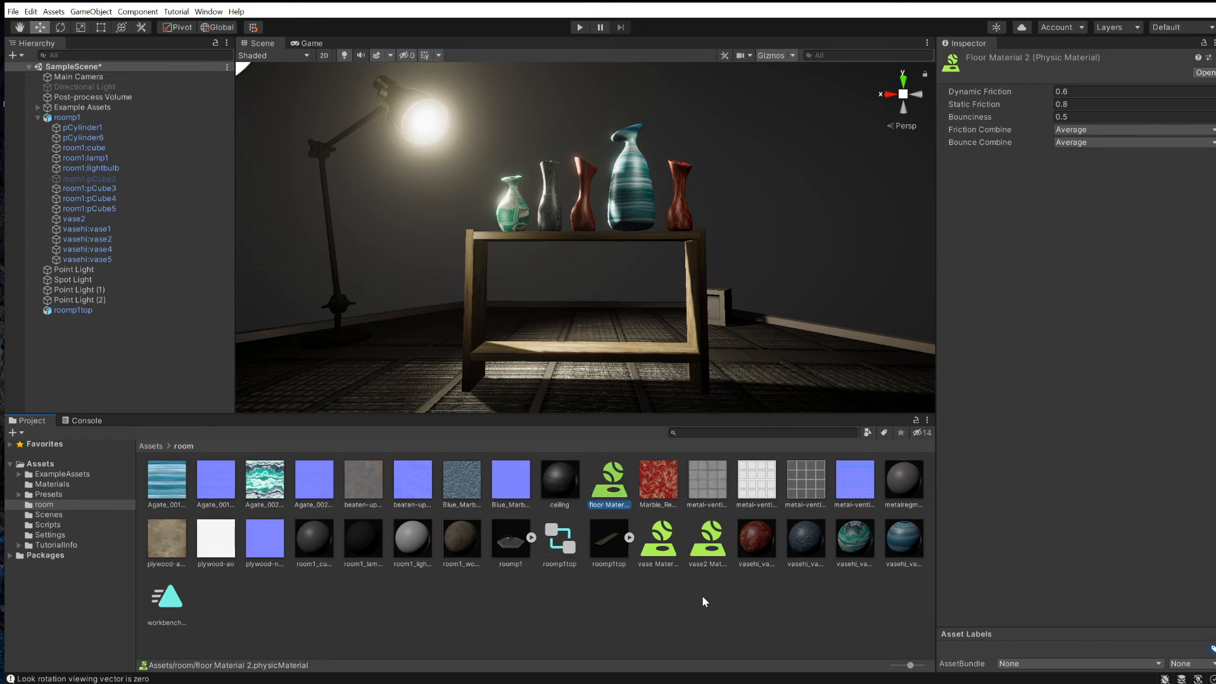
Step: Assign vase Material 1 to the Box Collider of the green vase, vasehi:vase4
click(514, 219)
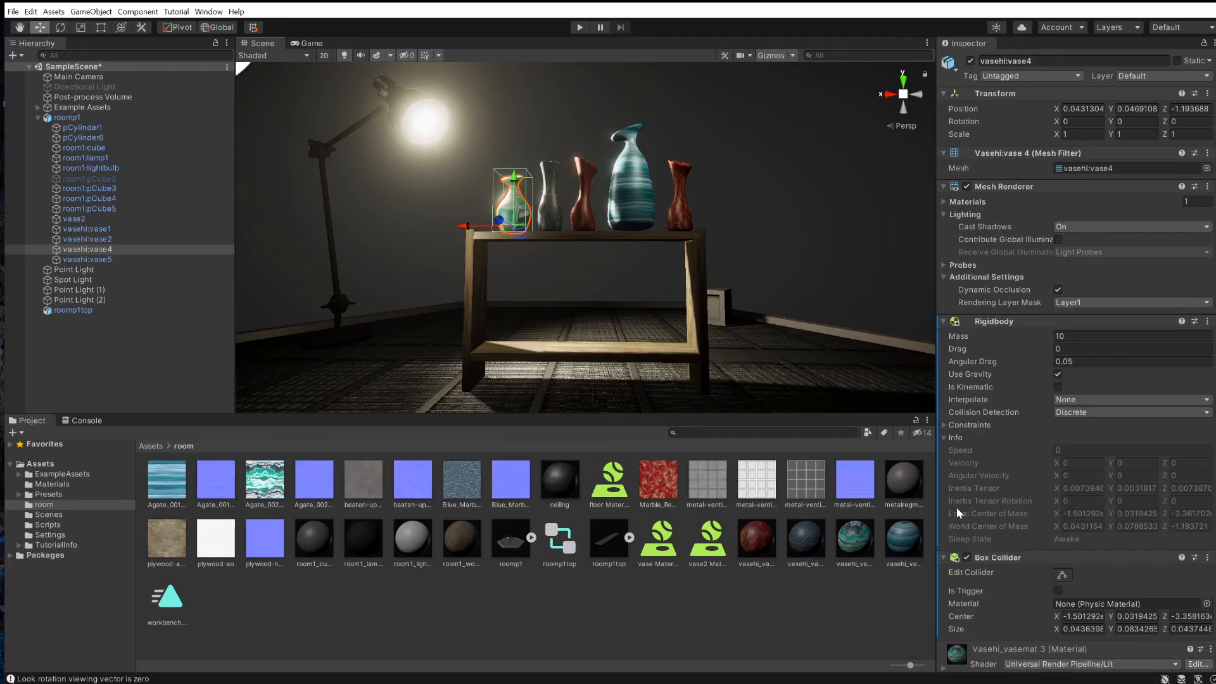
scroll(985, 606, down, 2)
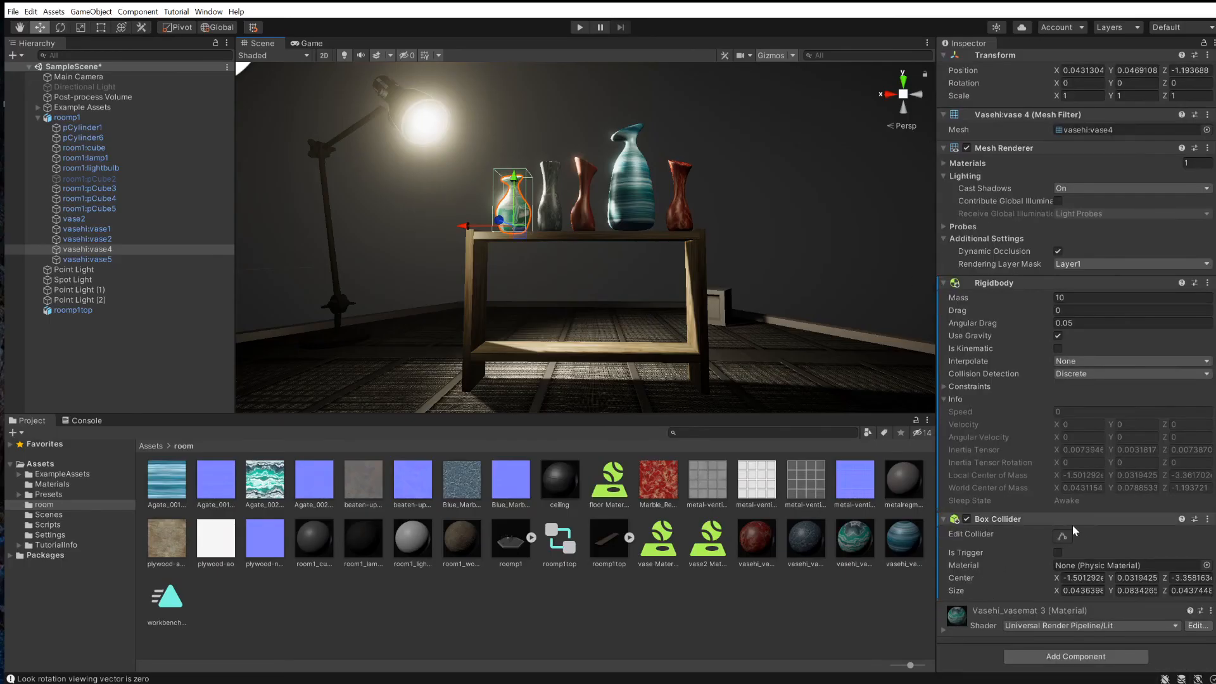
drag(656, 555, 1094, 570)
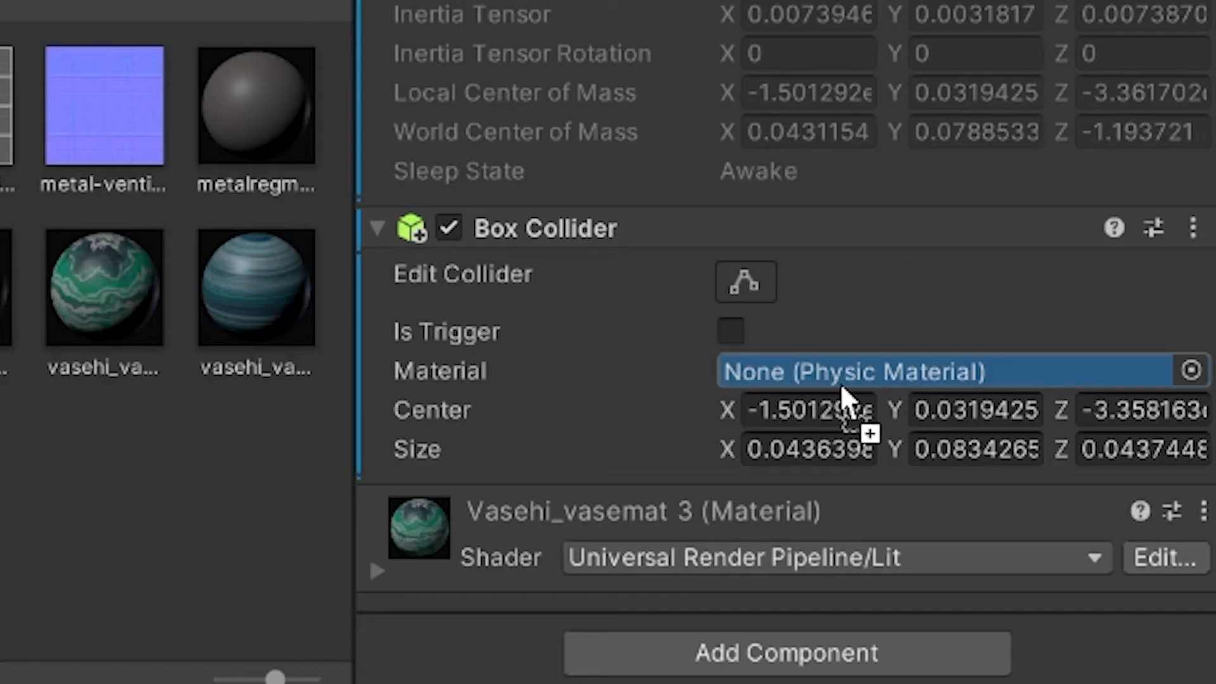
drag(839, 383, 811, 381)
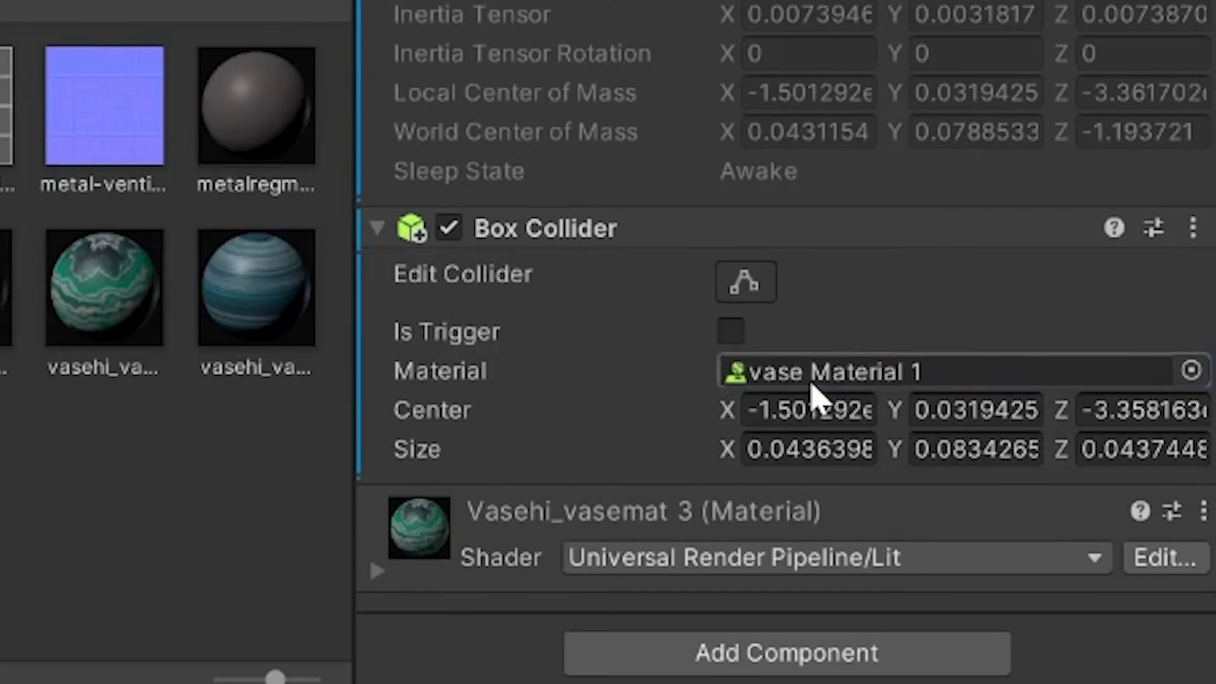
Step: Assign vase Material 1 to the Box Collider of the dark vase, vasehi:vase1
click(548, 217)
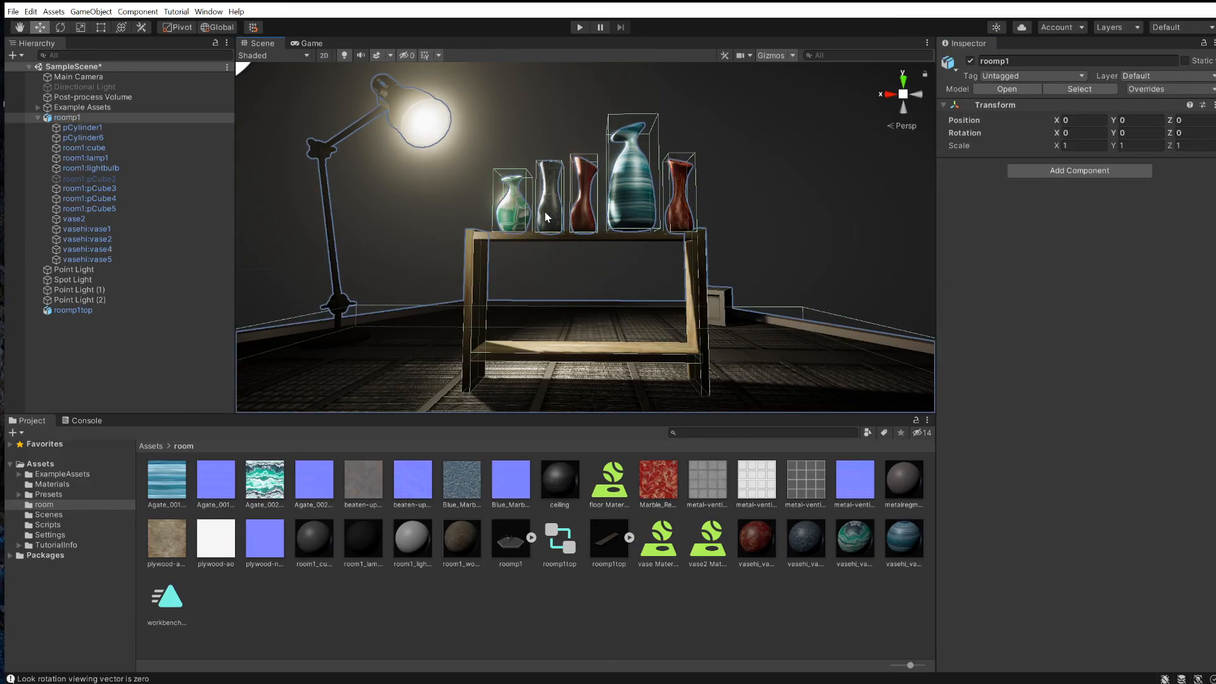
click(548, 218)
drag(663, 558, 1077, 604)
Step: Assign vase2 Material 1 to the Box Collider of the large blue vase, vasehi:vase5
click(584, 209)
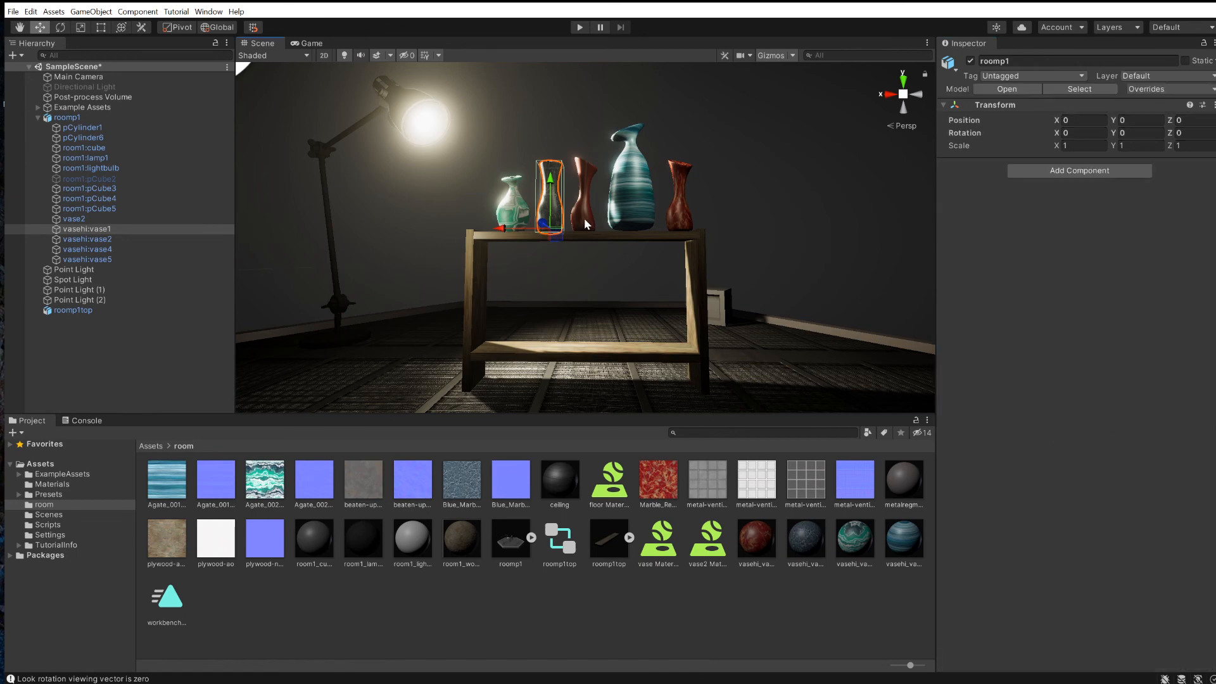
click(640, 190)
drag(707, 541, 1092, 605)
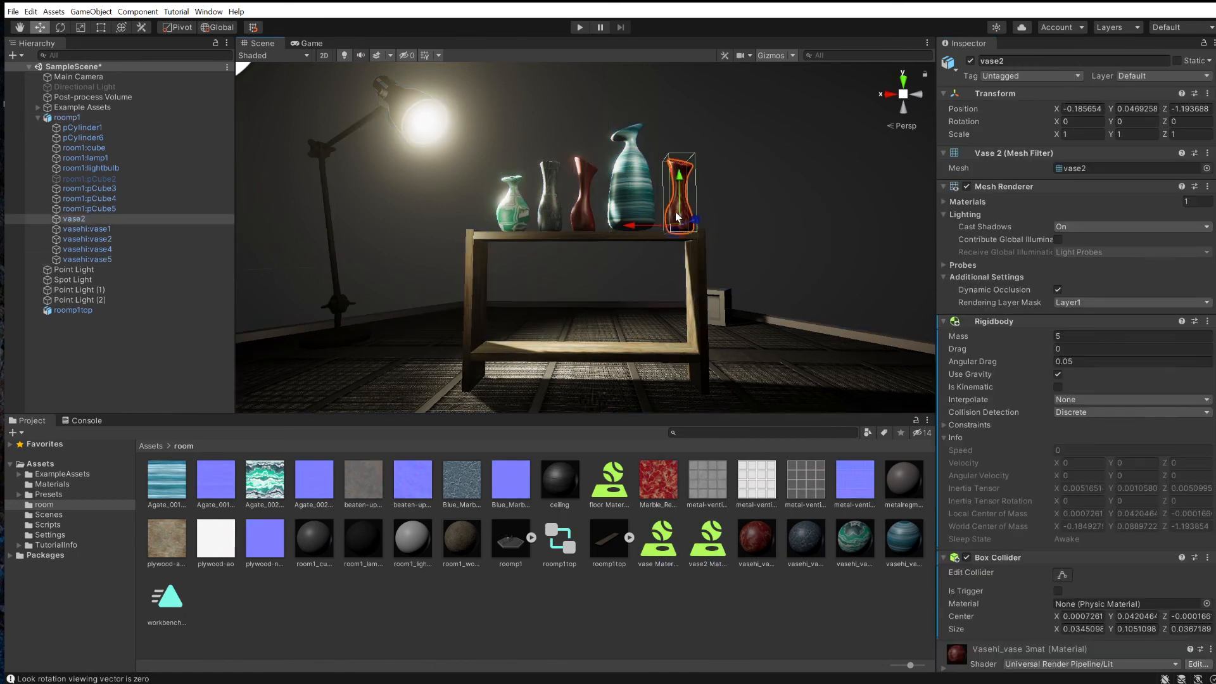
Step: Assign floor Material 2 to the Box Collider of the floor object pCylinder1 and save the scene
click(783, 397)
click(777, 367)
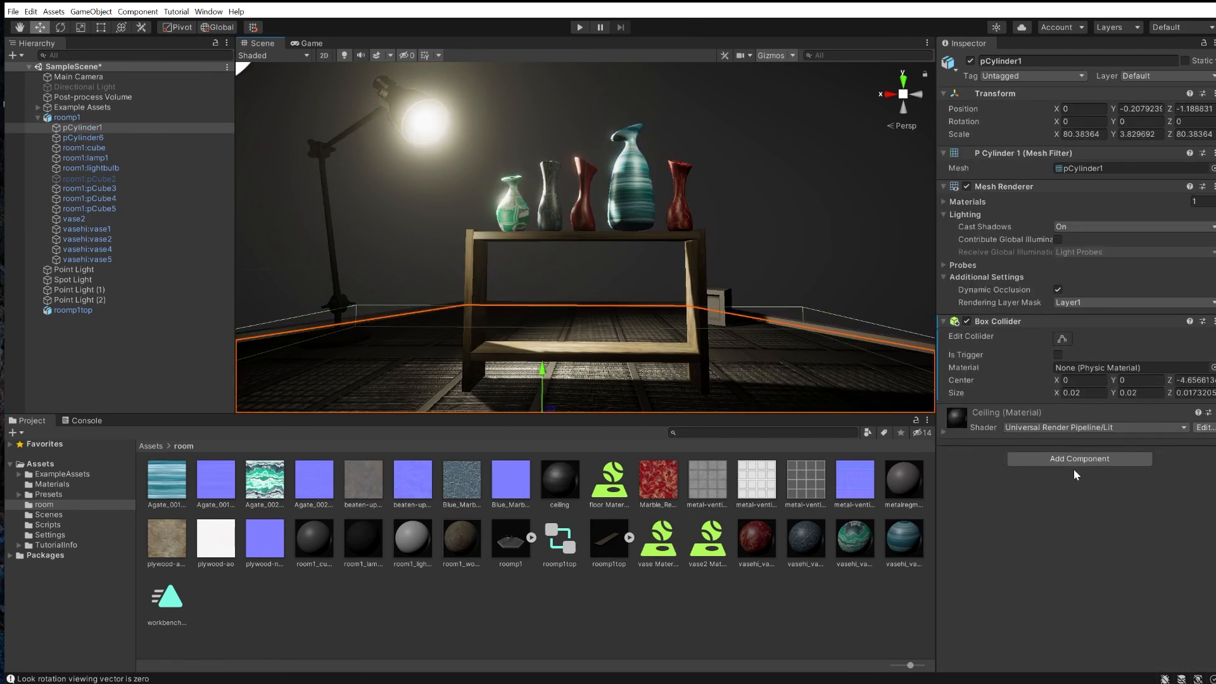
key(ctrl+s)
Step: Play the scene in the Game view to test how the vases bounce off the floor, then stop playback
key(ctrl+2)
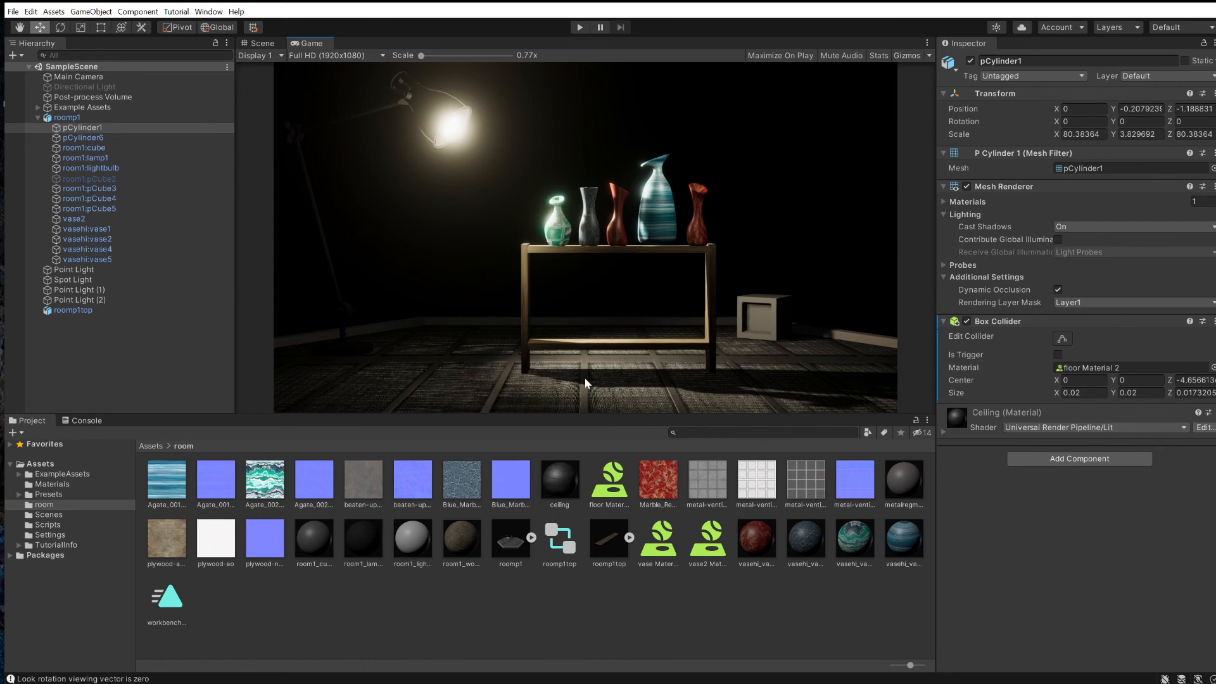
click(579, 26)
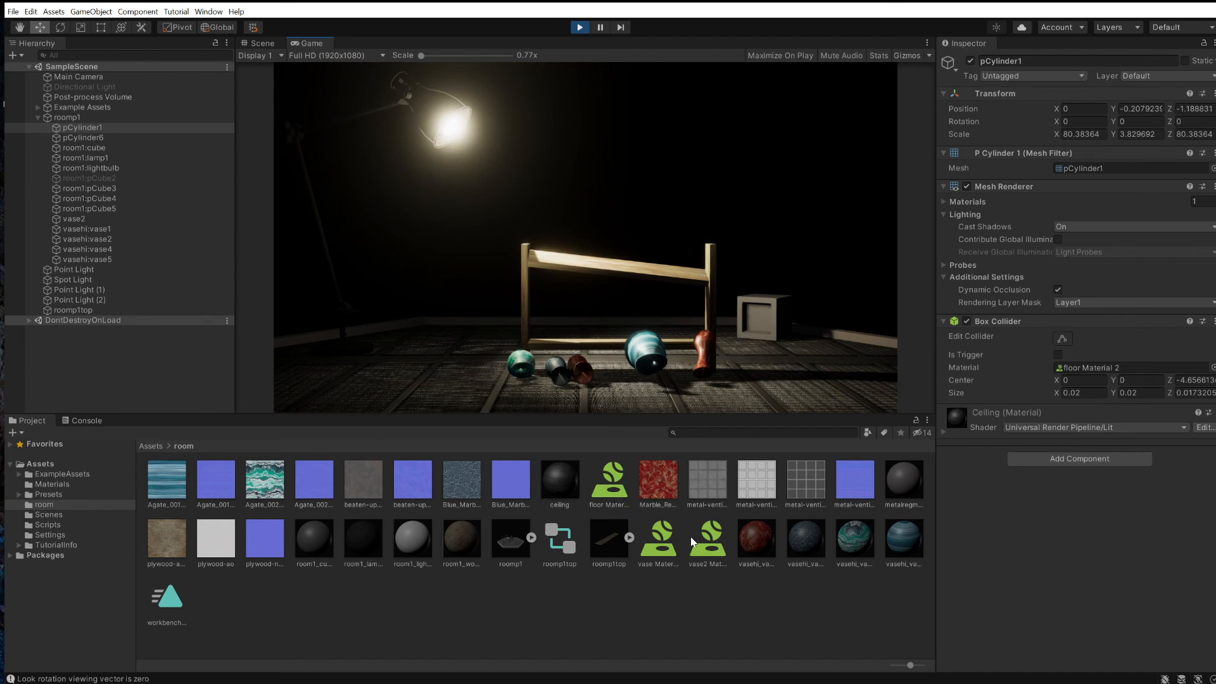
key(ctrl+p)
Step: Remove the Box Collider component from the large blue vase, vasehi:vase5
click(625, 196)
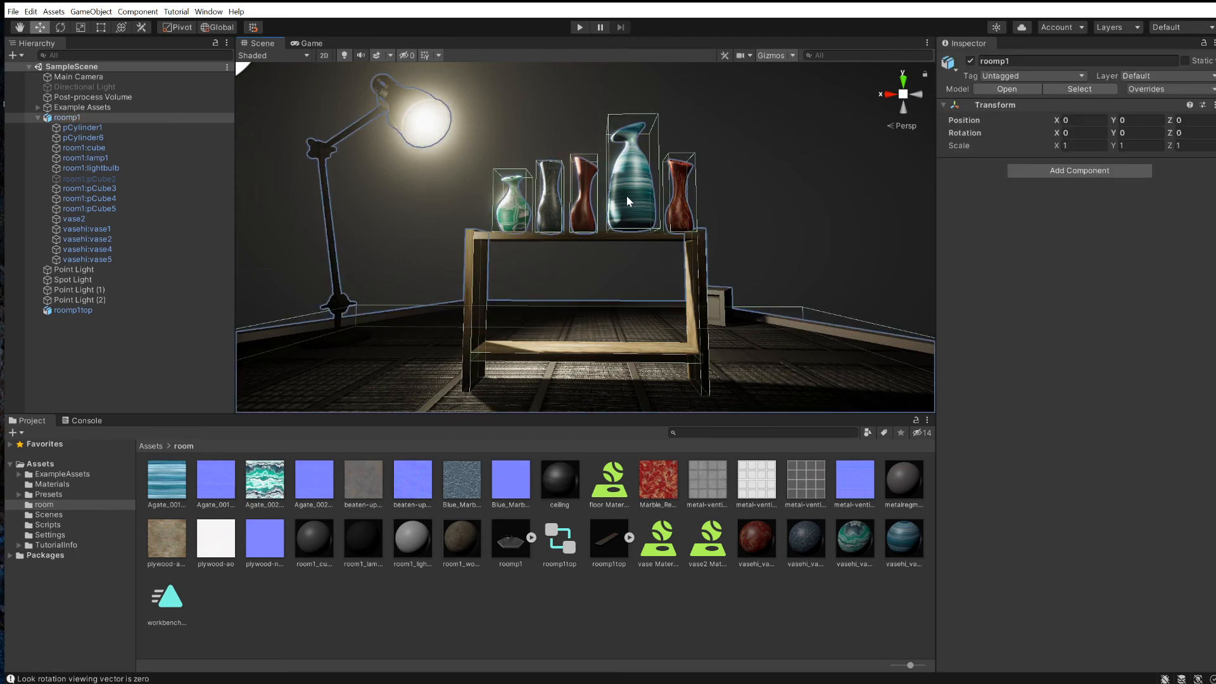
click(617, 149)
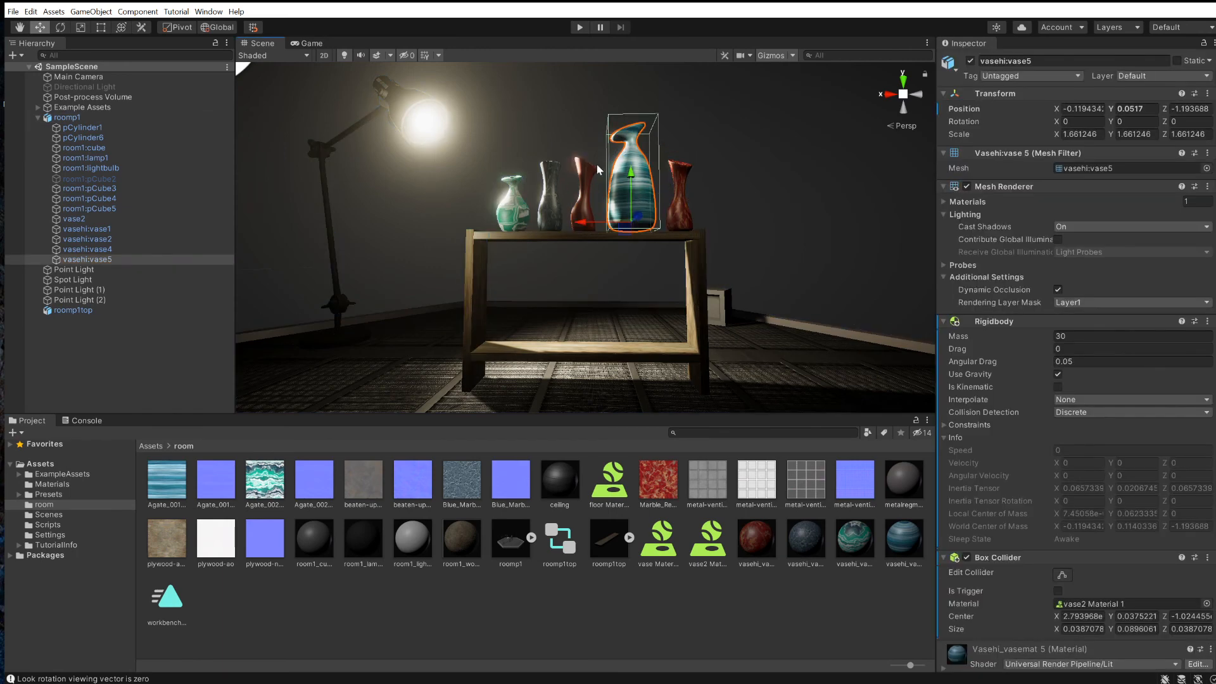
click(1208, 558)
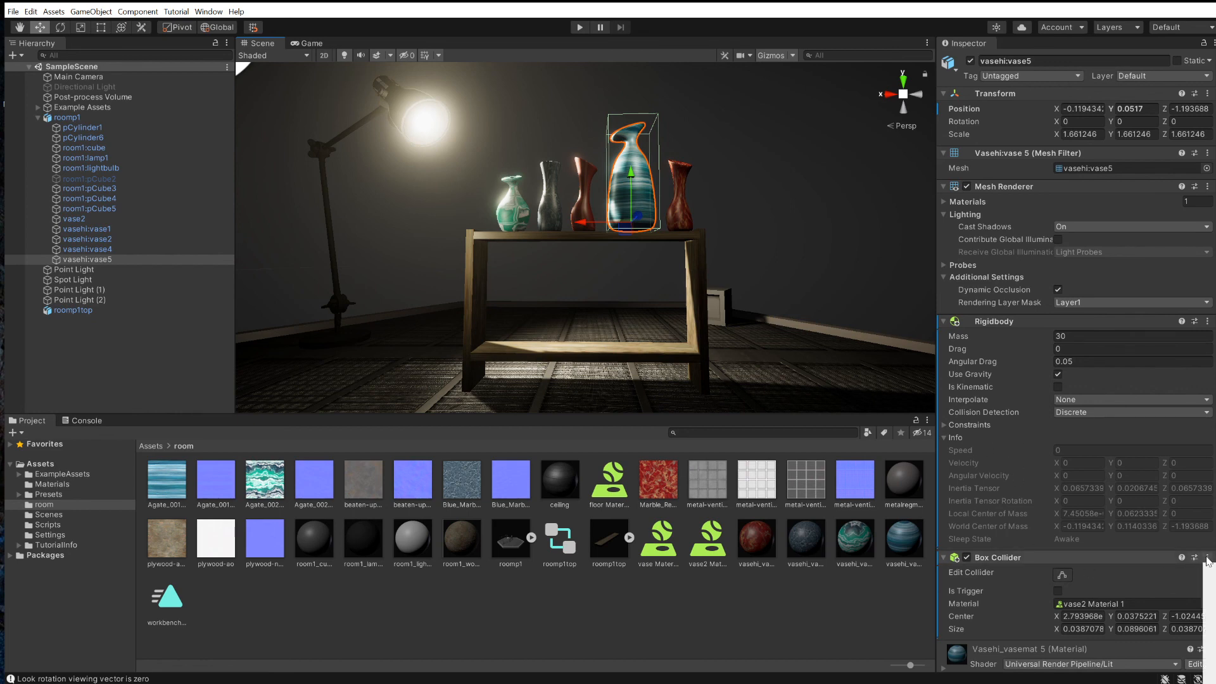
click(1209, 599)
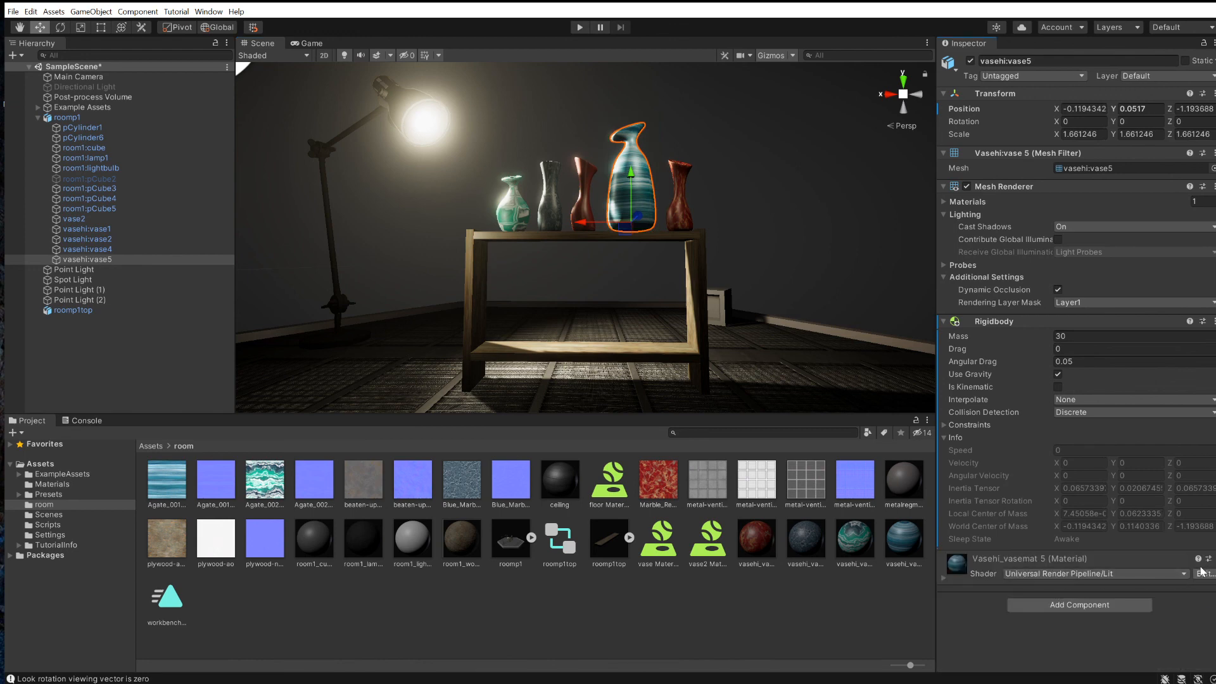
Step: Add a Capsule Collider component to the large blue vase, vasehi:vase5
click(1040, 605)
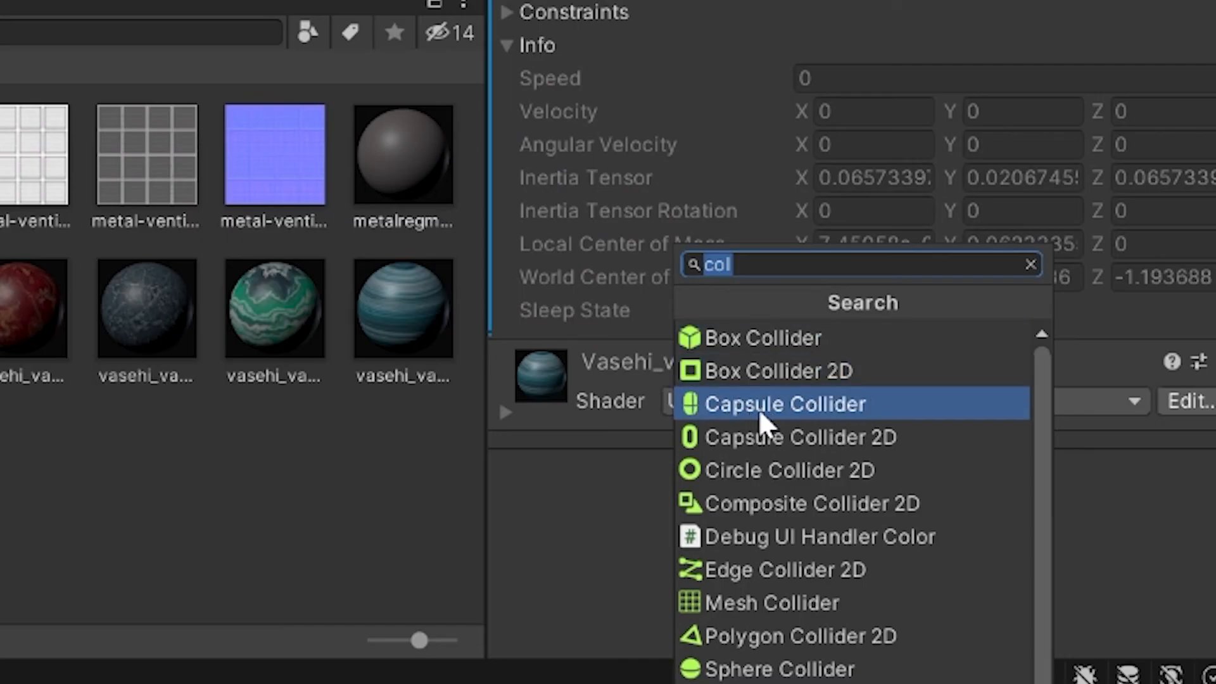
click(785, 404)
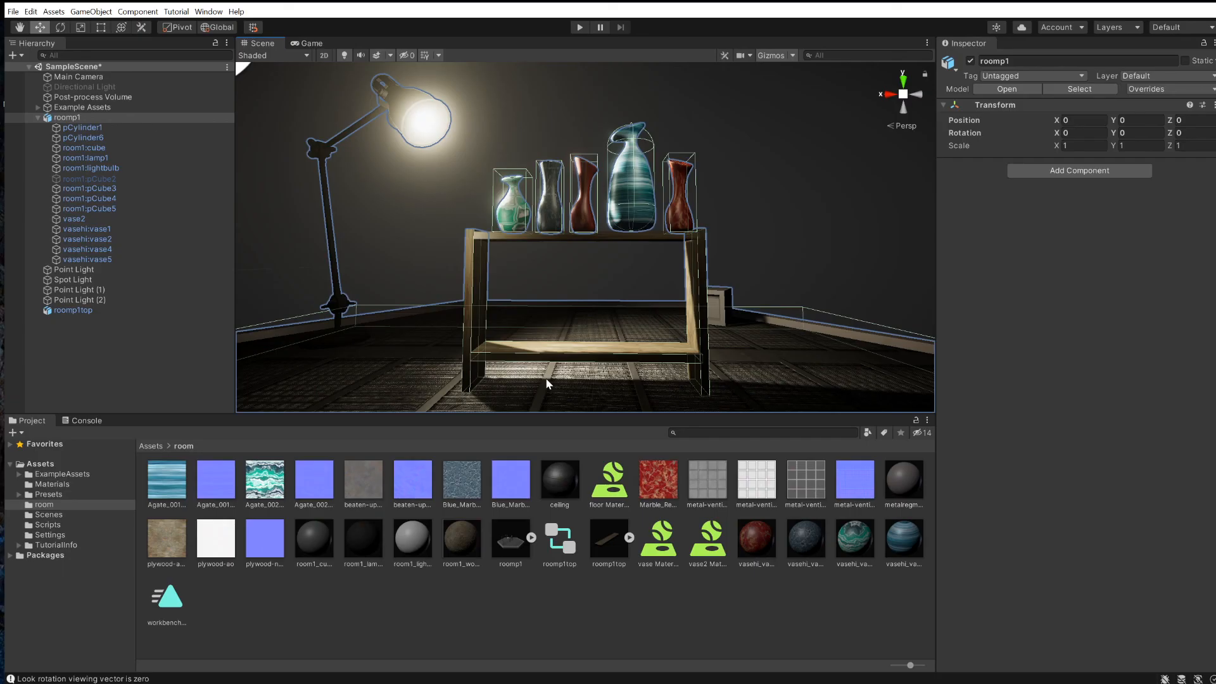
click(627, 185)
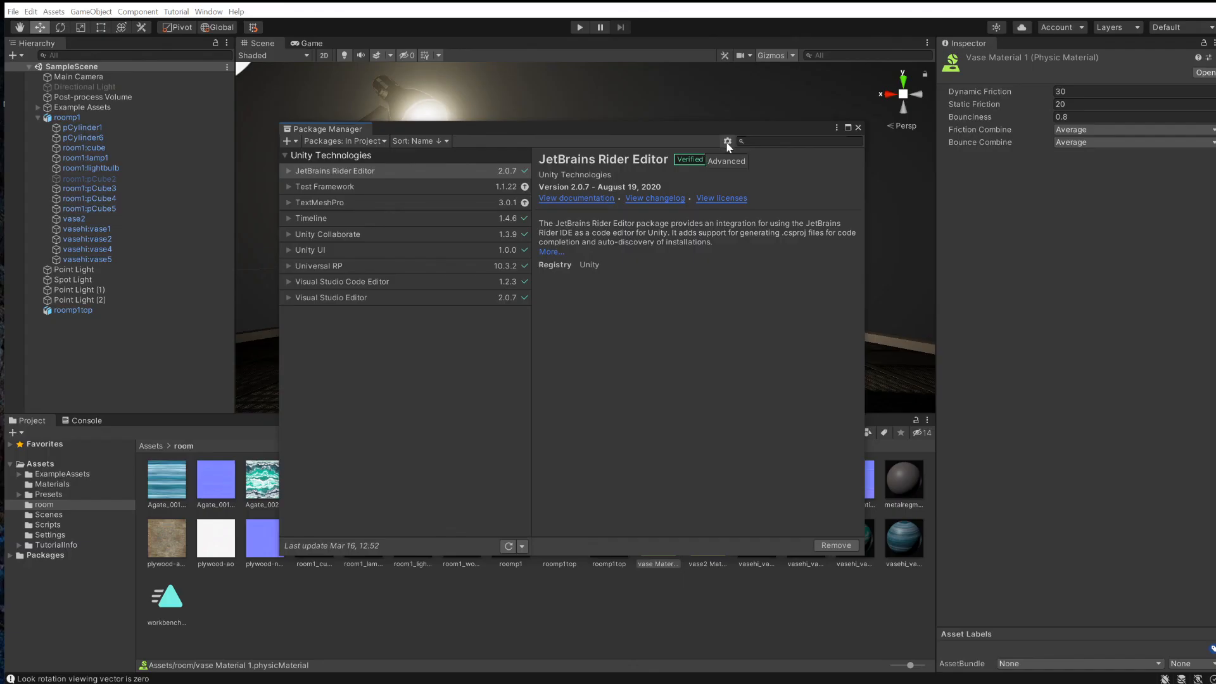
Step: Enable preview packages in the advanced project settings of the Package Manager, accept the notice and close the settings
click(727, 142)
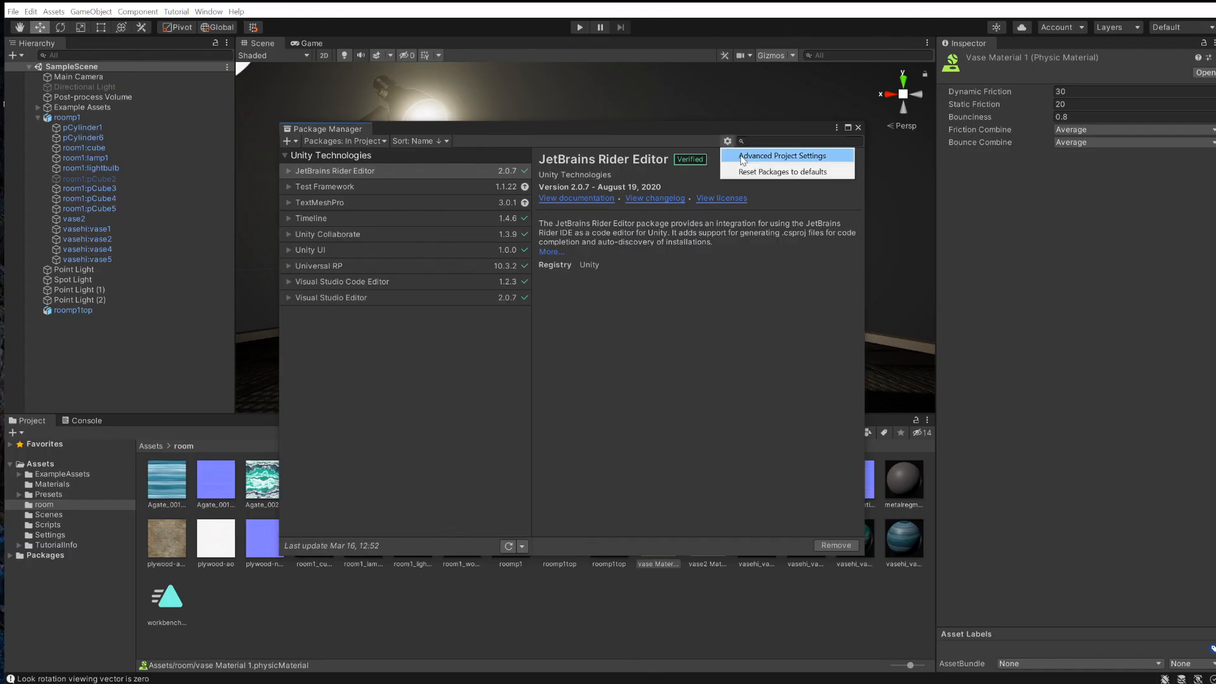
click(743, 160)
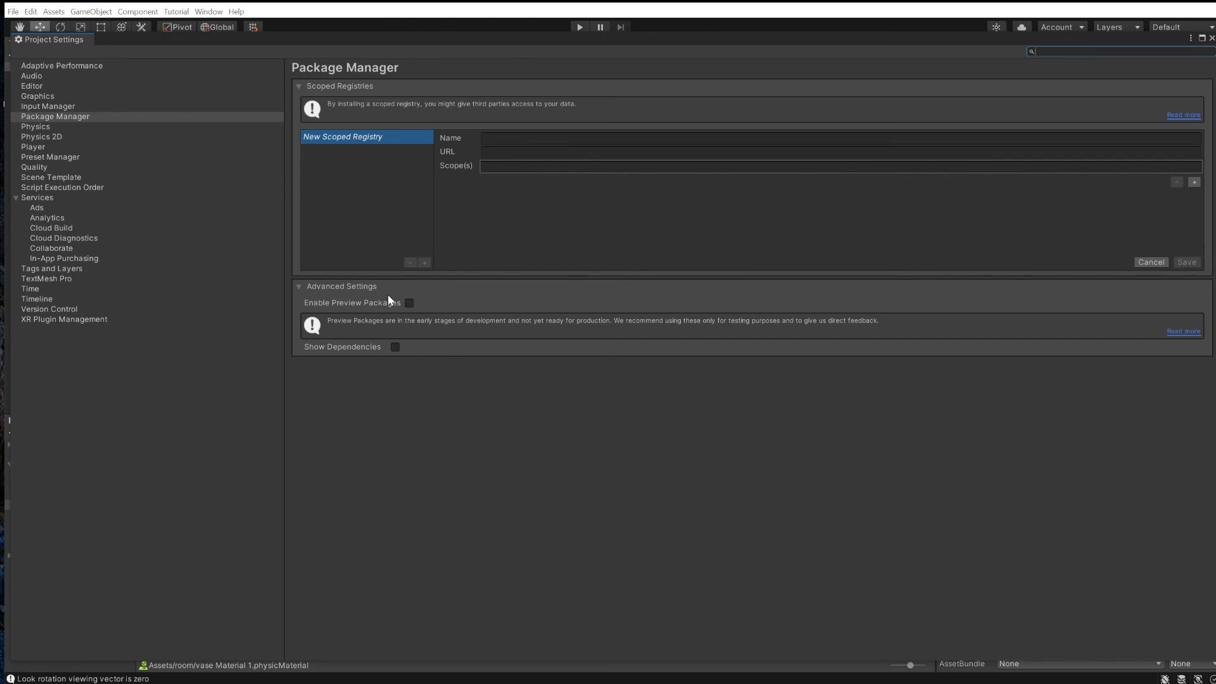
click(409, 303)
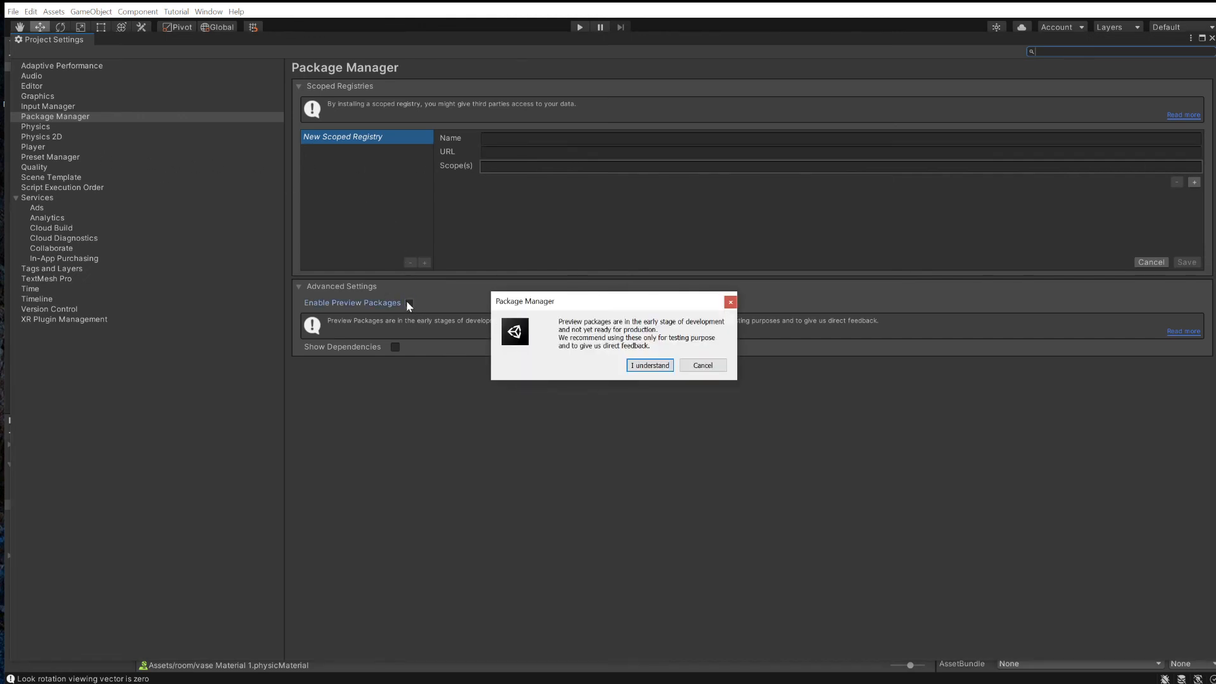
click(634, 366)
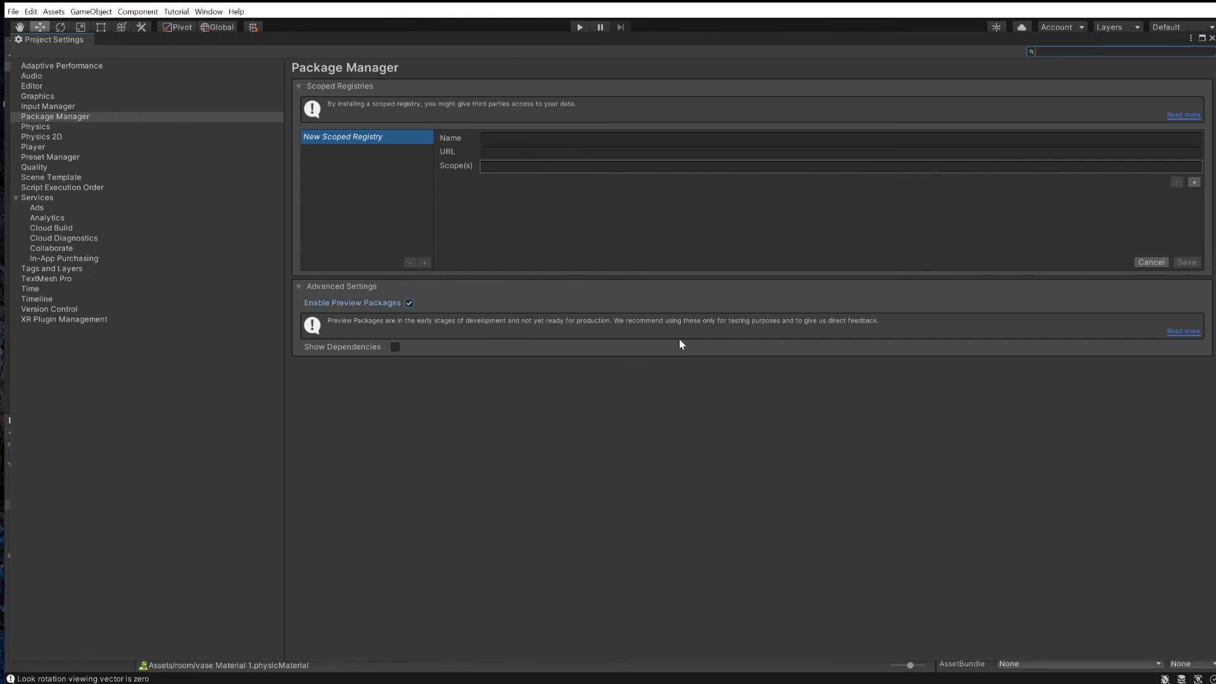
click(1211, 38)
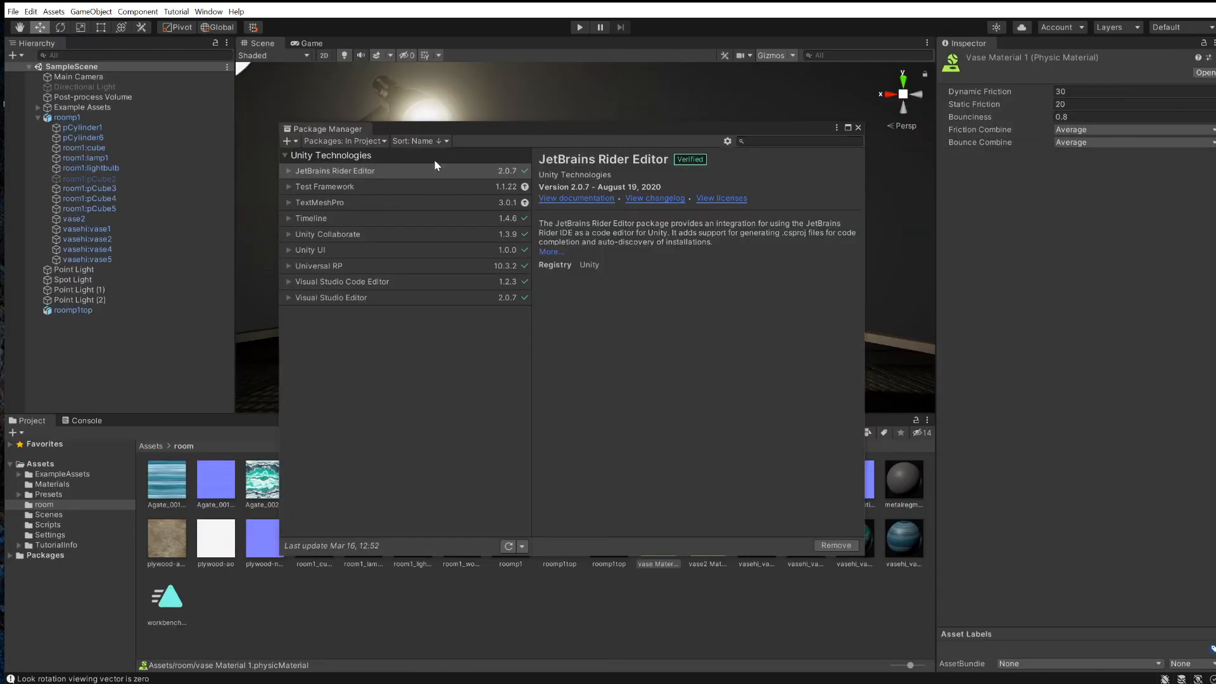
Step: Search the Unity Registry packages for "record" and install the Unity Recorder package
click(383, 141)
click(350, 157)
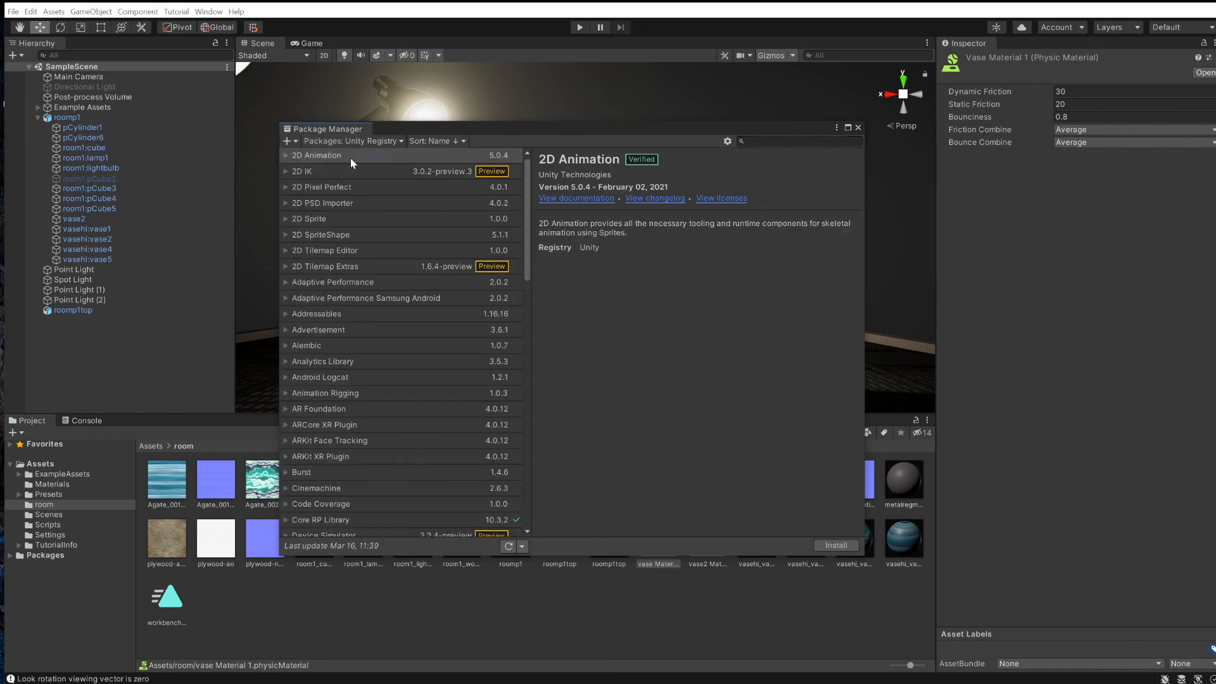
click(791, 139)
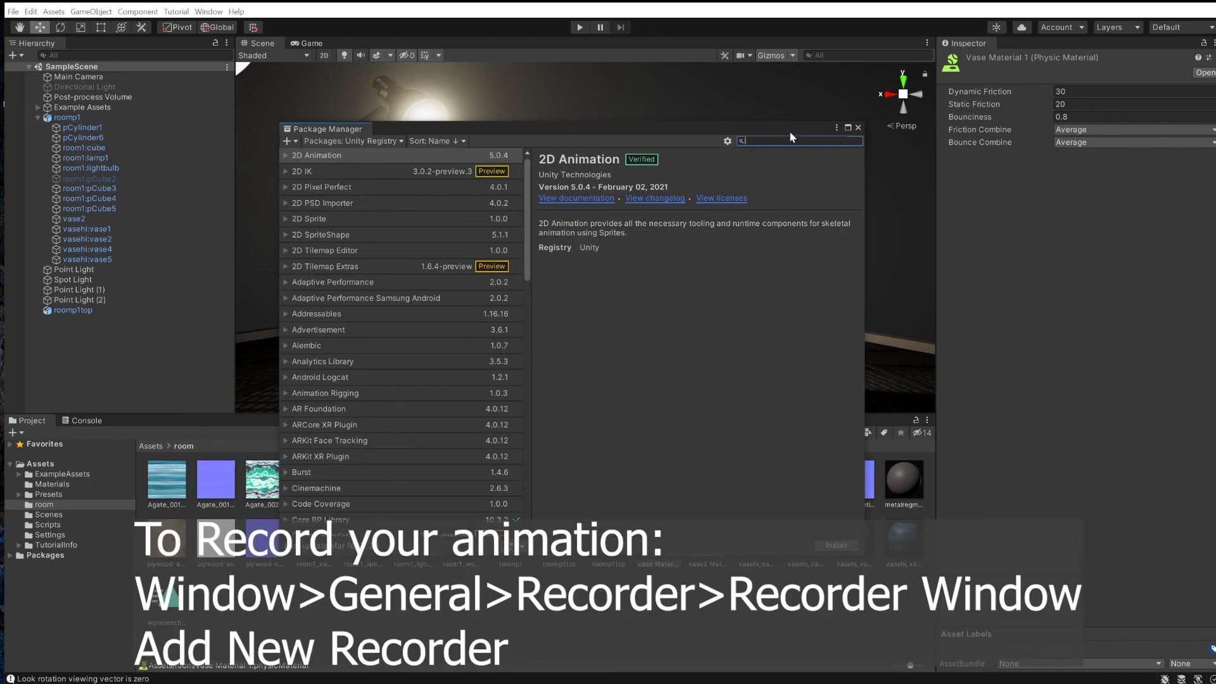
text(record)
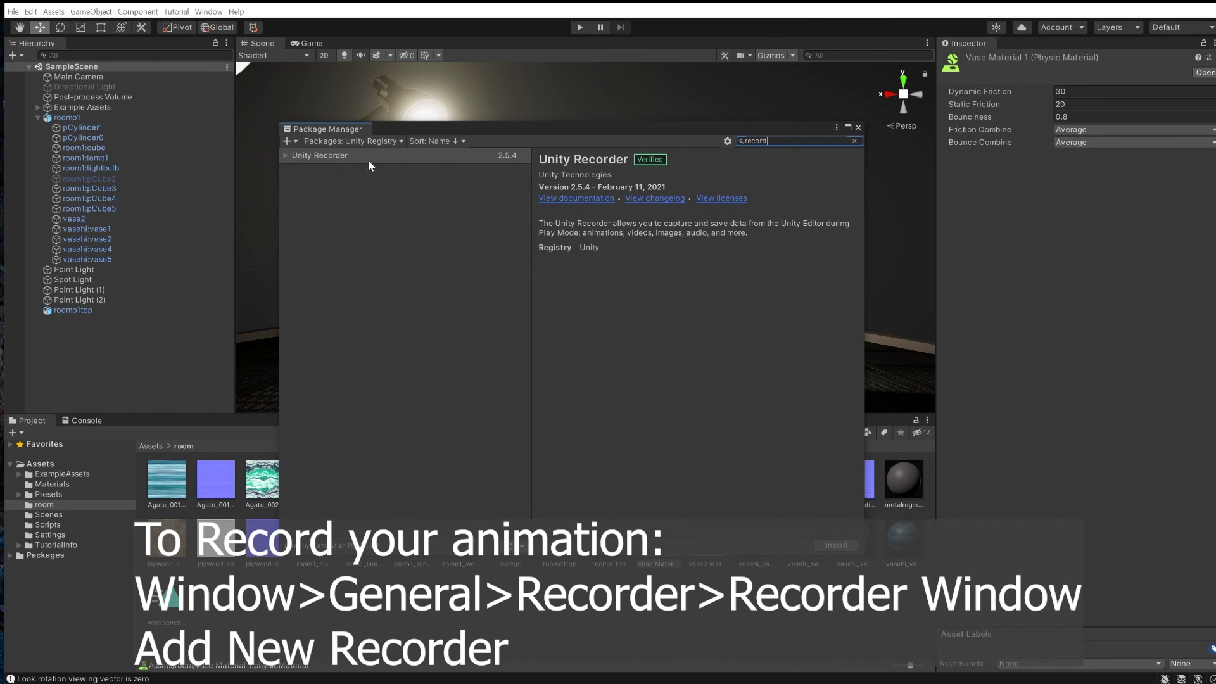
click(834, 546)
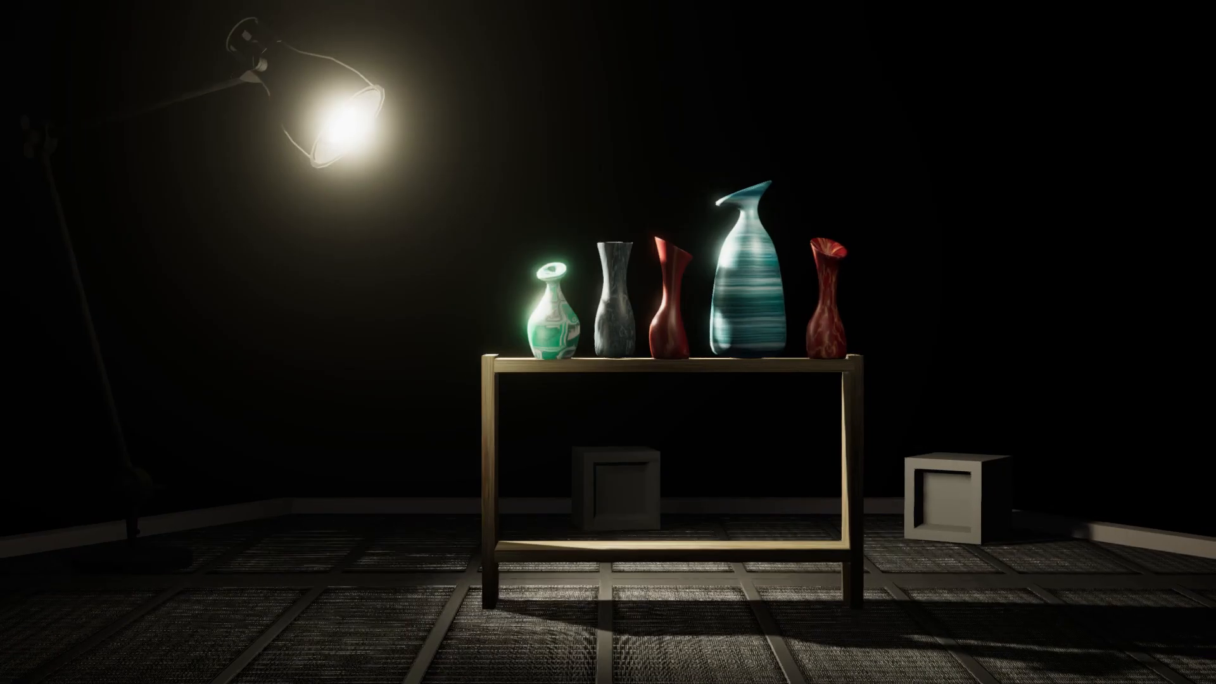